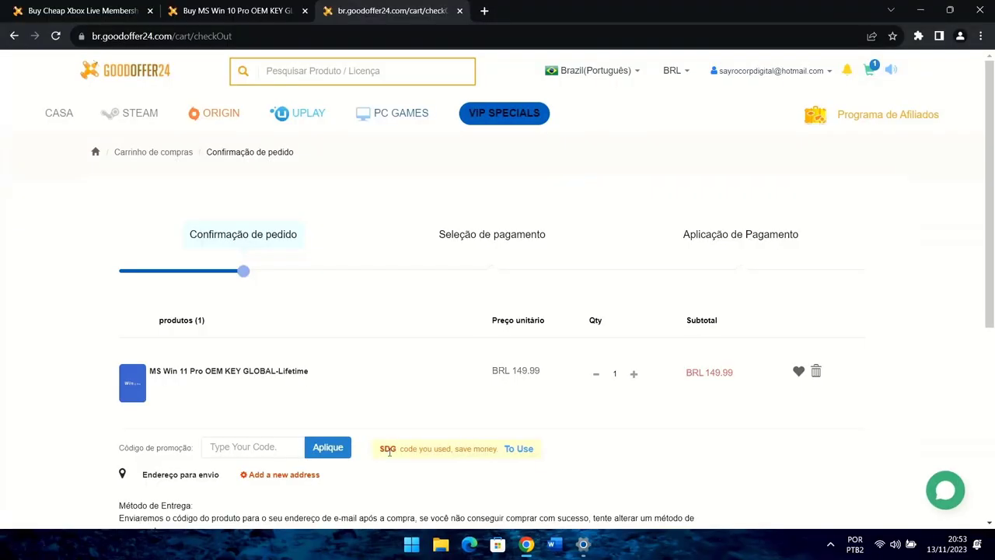
Apply the SDG promotion code to the MS Win 11 Pro OEM key order and proceed to the payment method selection
{"action": "left_click_drag", "start_coordinate": [399, 455], "coordinate": [381, 453]}
{"action": "left_click", "coordinate": [519, 448]}
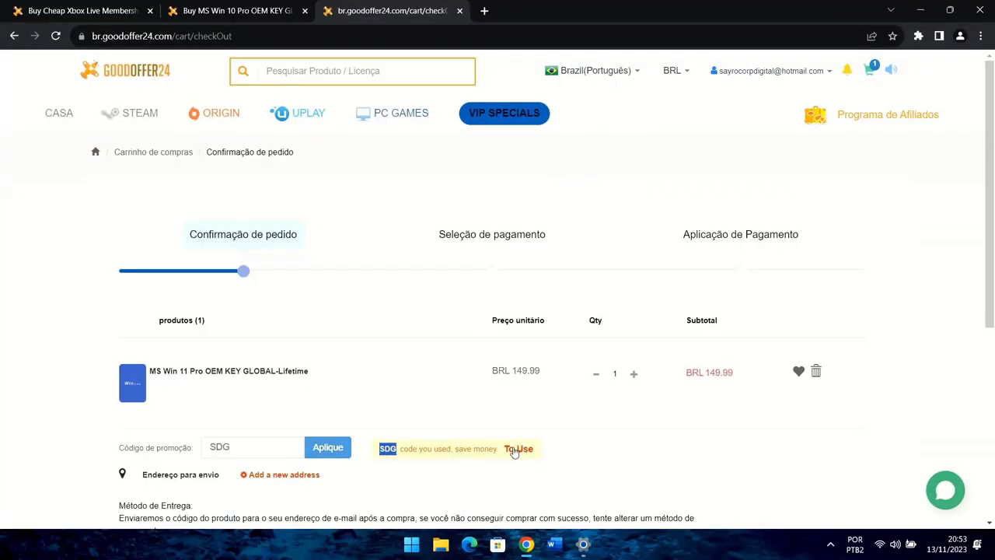
{"action": "scroll", "coordinate": [767, 501], "scroll_direction": "down", "scroll_amount": 2}
{"action": "left_click", "coordinate": [767, 501]}
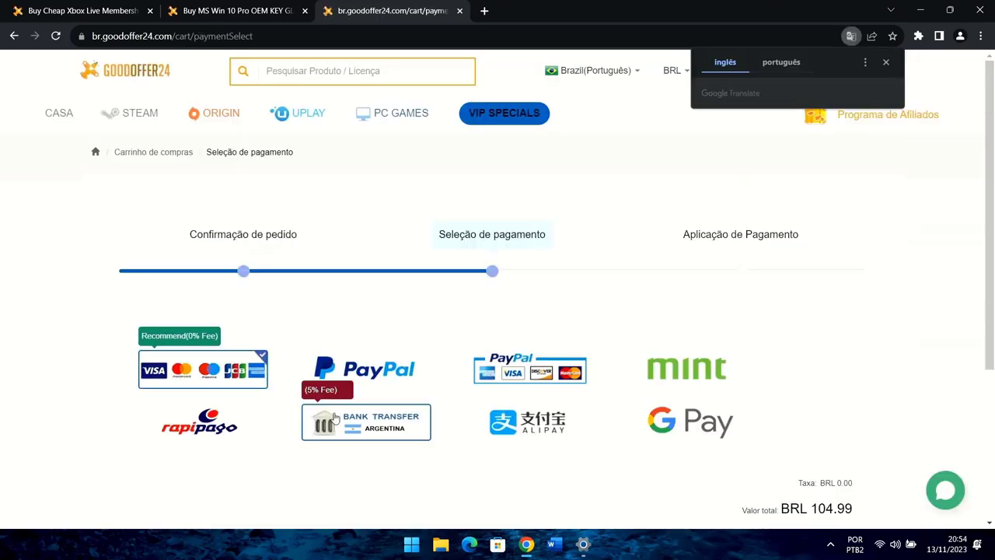
{"action": "scroll", "coordinate": [240, 384], "scroll_direction": "down", "scroll_amount": 2}
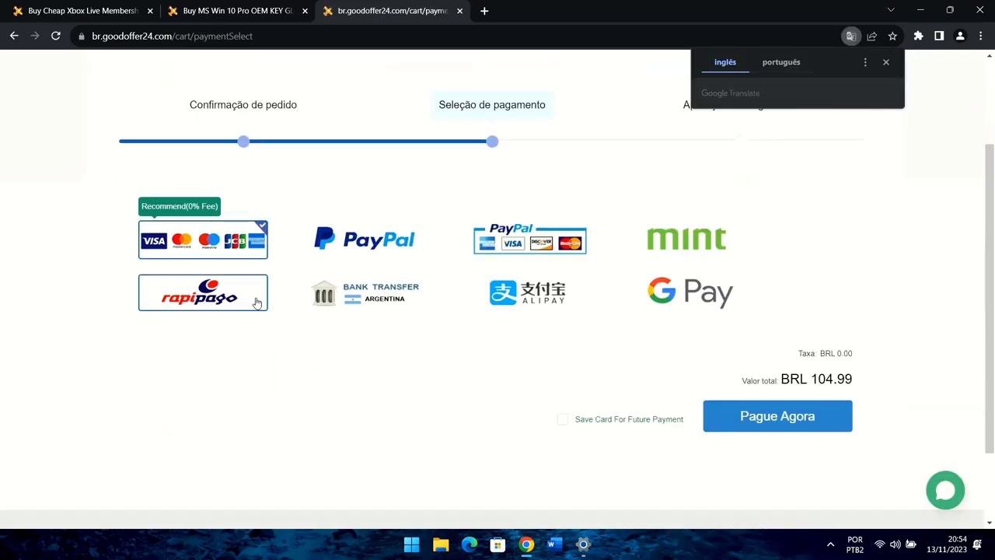
{"action": "scroll", "coordinate": [528, 394], "scroll_direction": "down", "scroll_amount": 3}
Open the keys of the newest MS Win 11 Pro OEM order and select the product key
{"action": "left_click", "coordinate": [441, 295]}
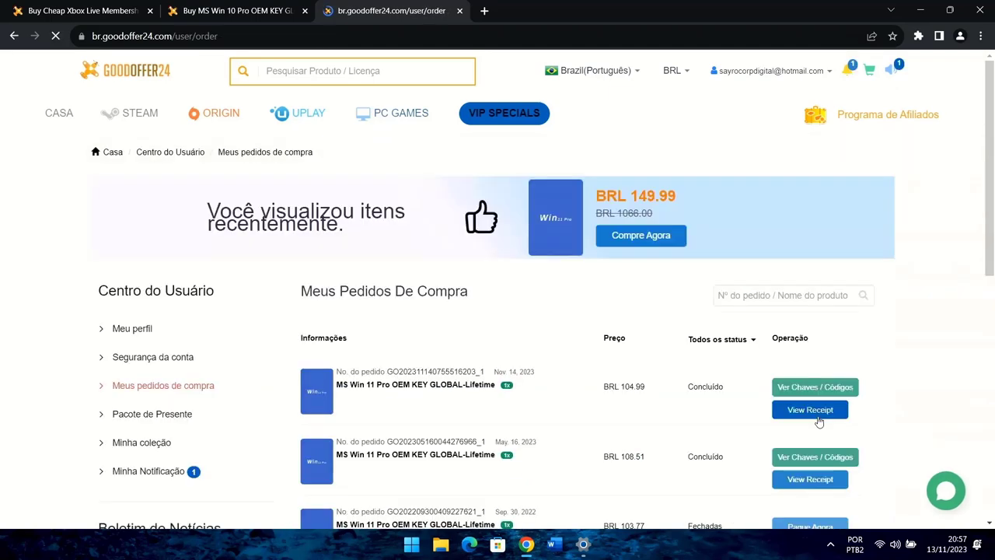
{"action": "left_click", "coordinate": [832, 389]}
{"action": "scroll", "coordinate": [990, 273], "scroll_direction": "down", "scroll_amount": 3}
{"action": "left_click_drag", "start_coordinate": [476, 401], "coordinate": [619, 403]}
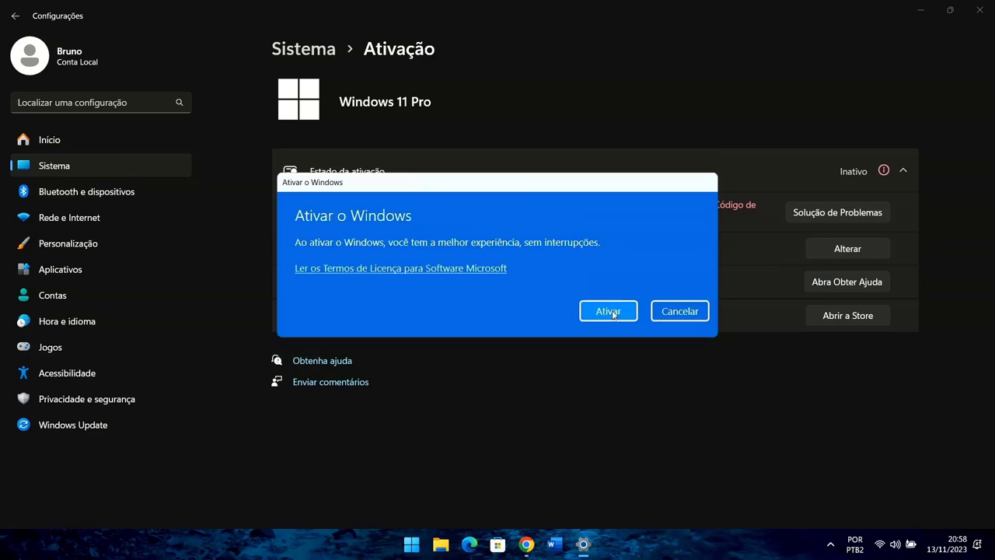
Activate Windows 11 Pro in the activation dialog and close it
{"action": "left_click", "coordinate": [630, 312]}
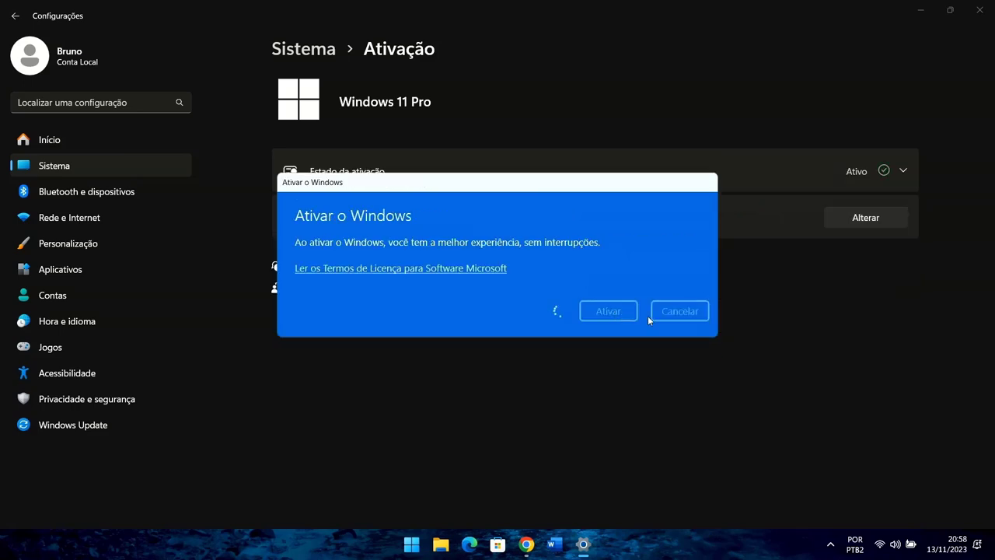
{"action": "left_click", "coordinate": [693, 306]}
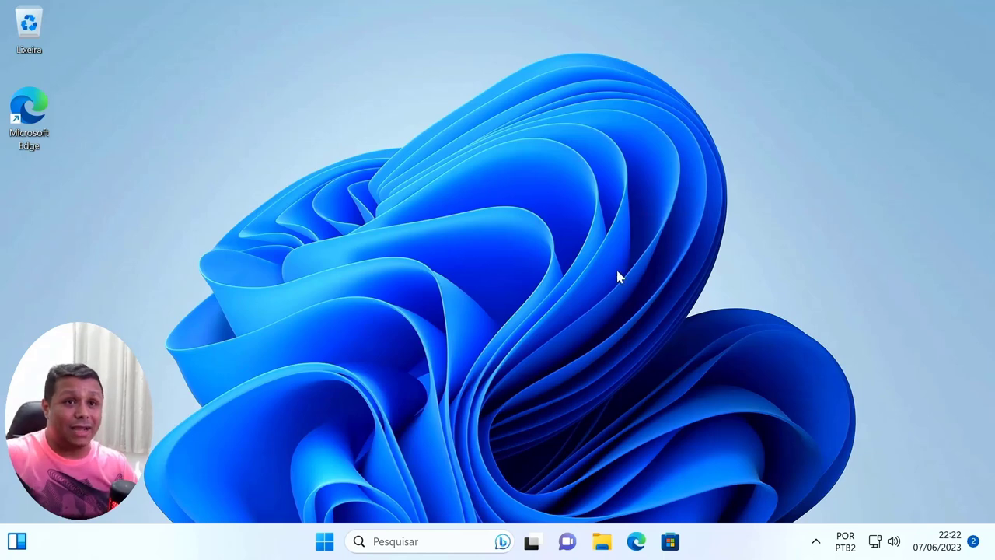
Restart the computer and boot it from the device UEFI: USB, Partition 1
{"action": "right_click", "coordinate": [325, 541]}
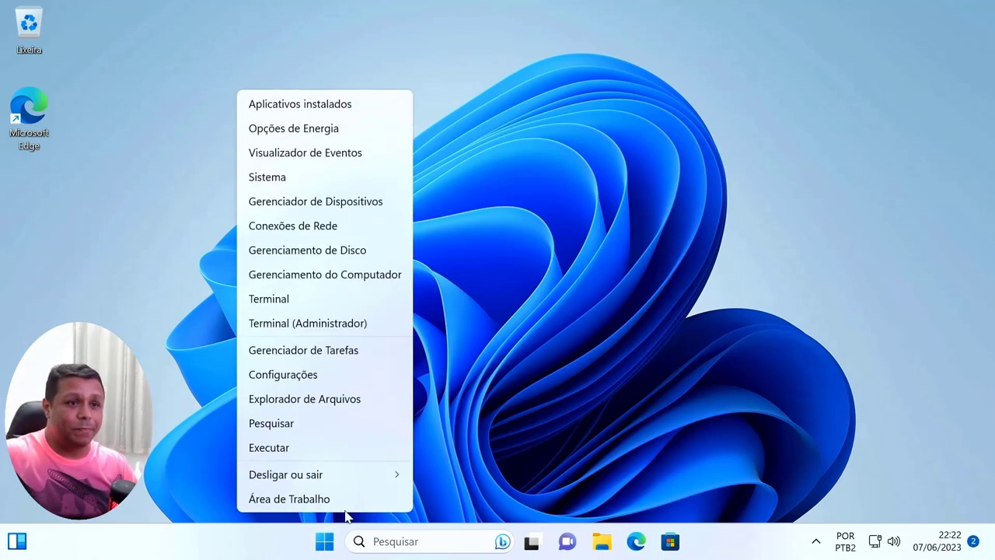
{"action": "mouse_move", "coordinate": [400, 474]}
{"action": "left_click", "coordinate": [437, 472]}
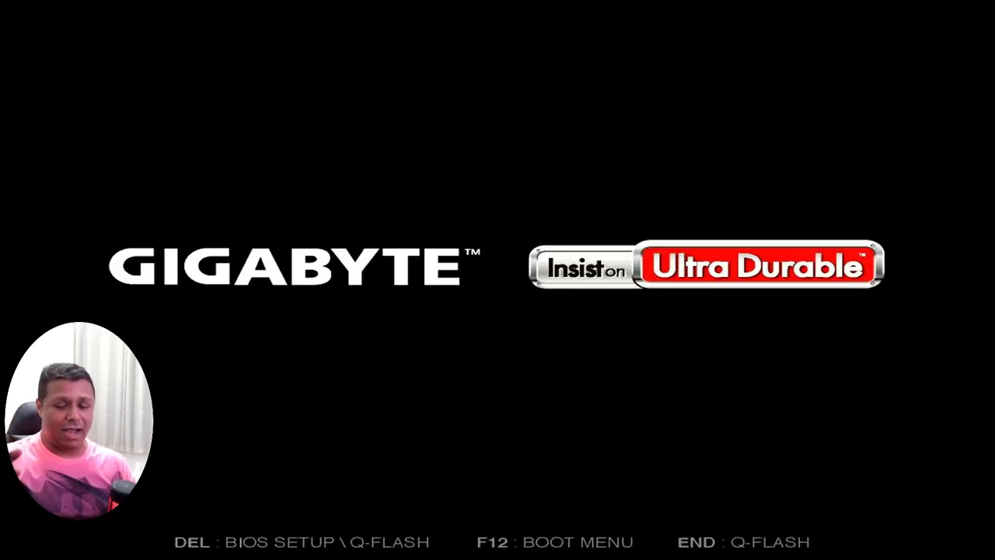
{"action": "key", "text": "F12"}
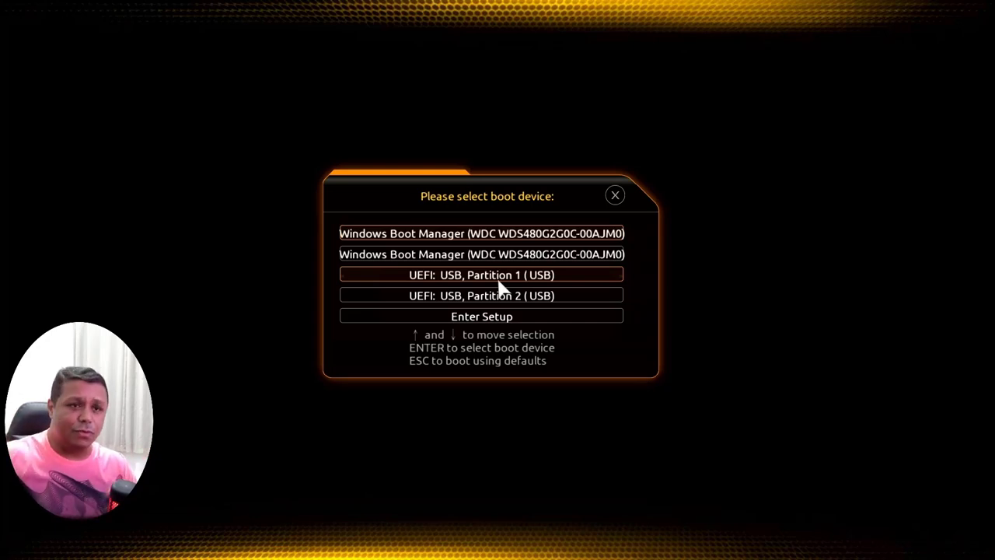
{"action": "left_click", "coordinate": [503, 282]}
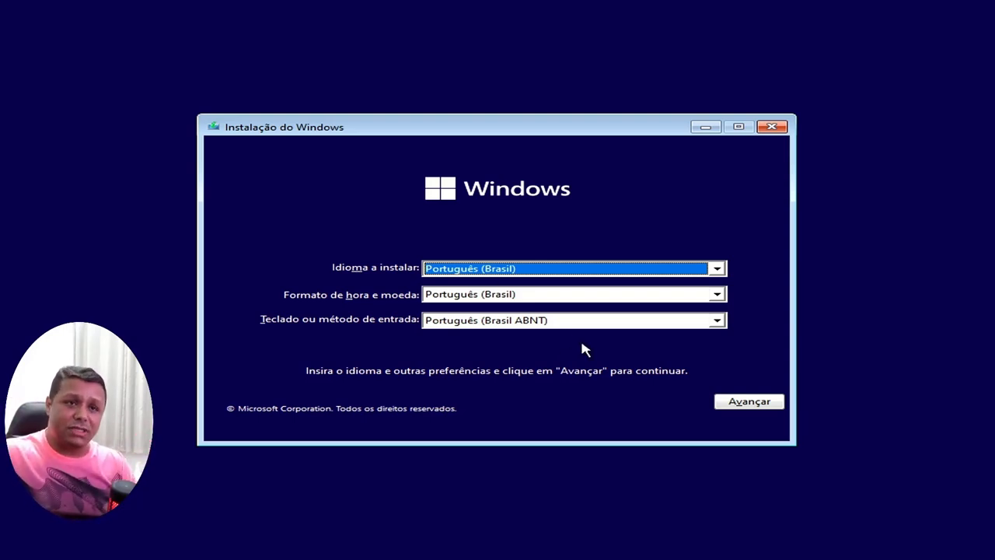
Start the Windows installation with the Português (Brasil) settings and continue without a product key
{"action": "left_click", "coordinate": [760, 406]}
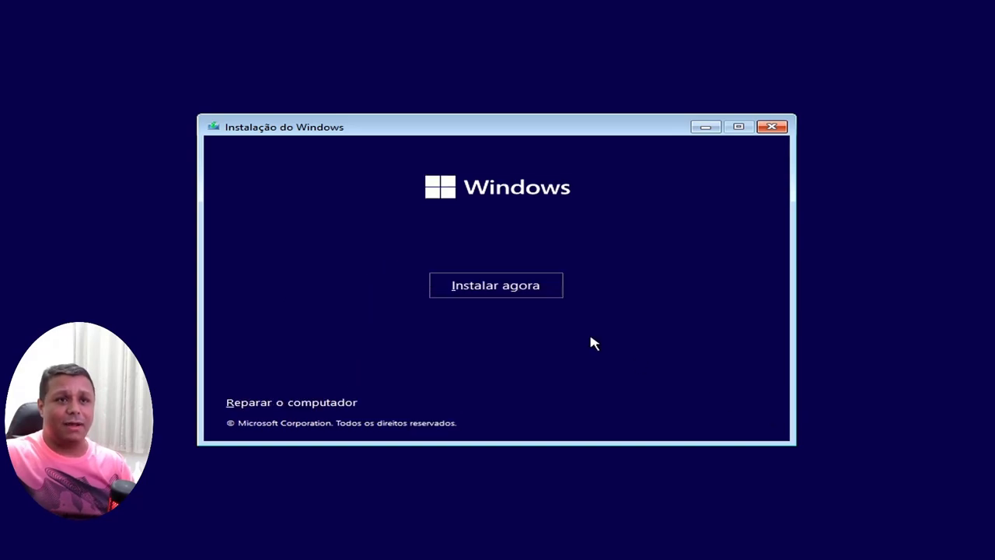
{"action": "left_click", "coordinate": [530, 290]}
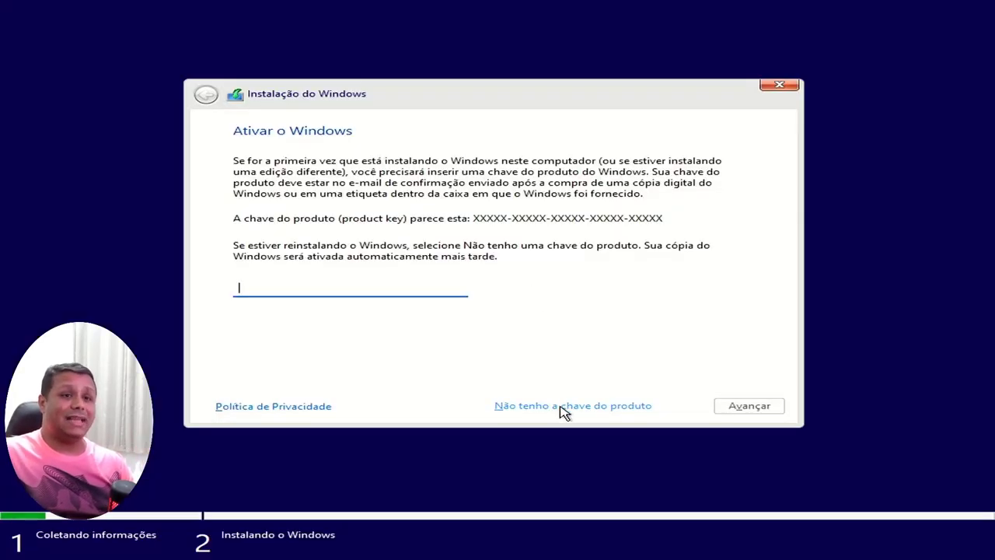
{"action": "left_click", "coordinate": [564, 408]}
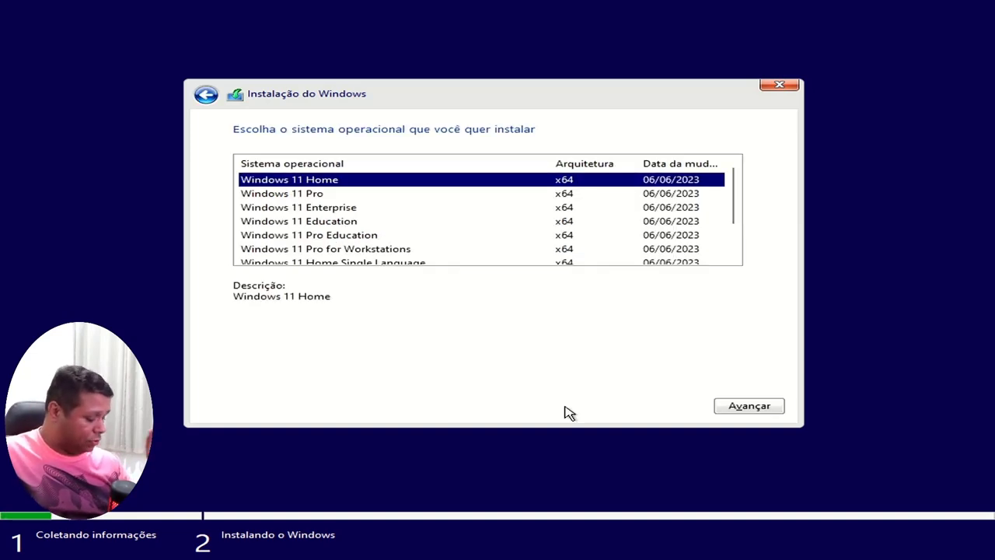
Select Windows 11 Pro as the operating system and accept the licence terms
{"action": "left_click", "coordinate": [421, 195]}
{"action": "left_click", "coordinate": [758, 407]}
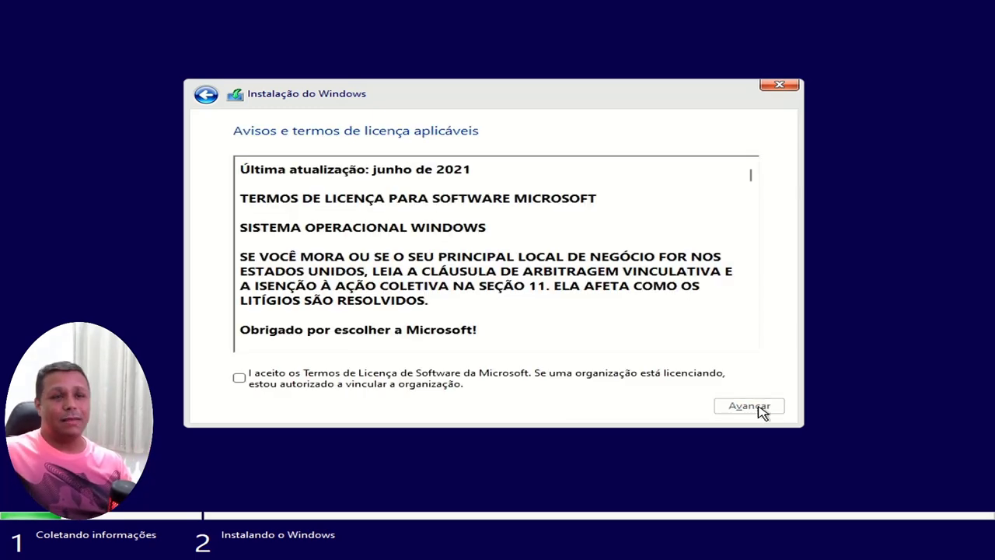
{"action": "left_click", "coordinate": [614, 380]}
{"action": "left_click", "coordinate": [730, 409]}
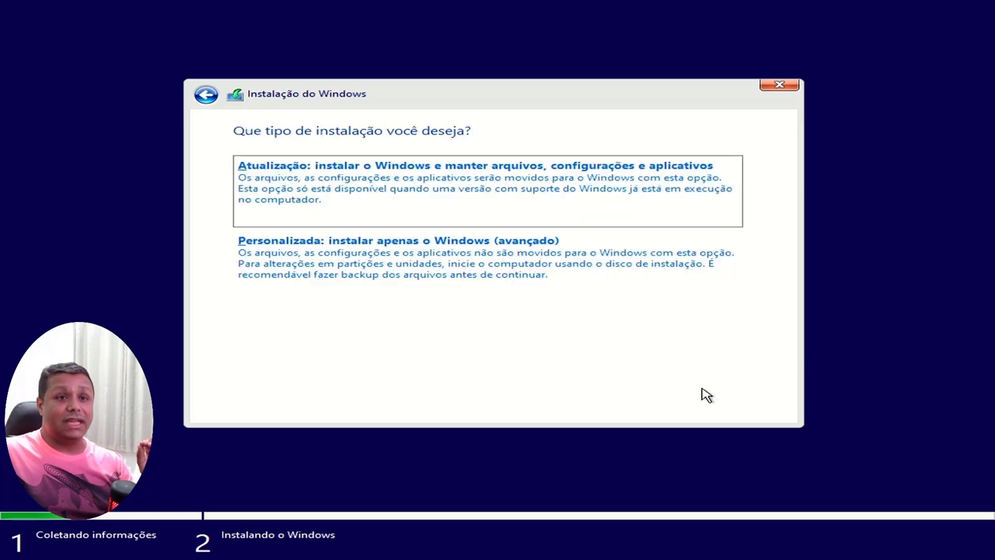
Choose the custom installation and delete drive 1's 100 MB system partition and 16 MB reserved partition
{"action": "left_click", "coordinate": [559, 269]}
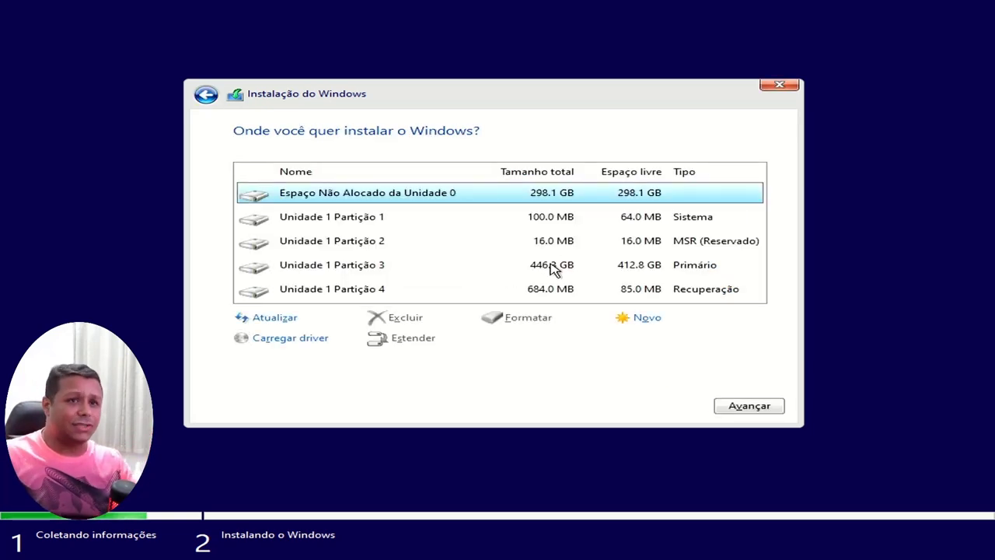
{"action": "left_click", "coordinate": [565, 216]}
{"action": "left_click", "coordinate": [395, 323]}
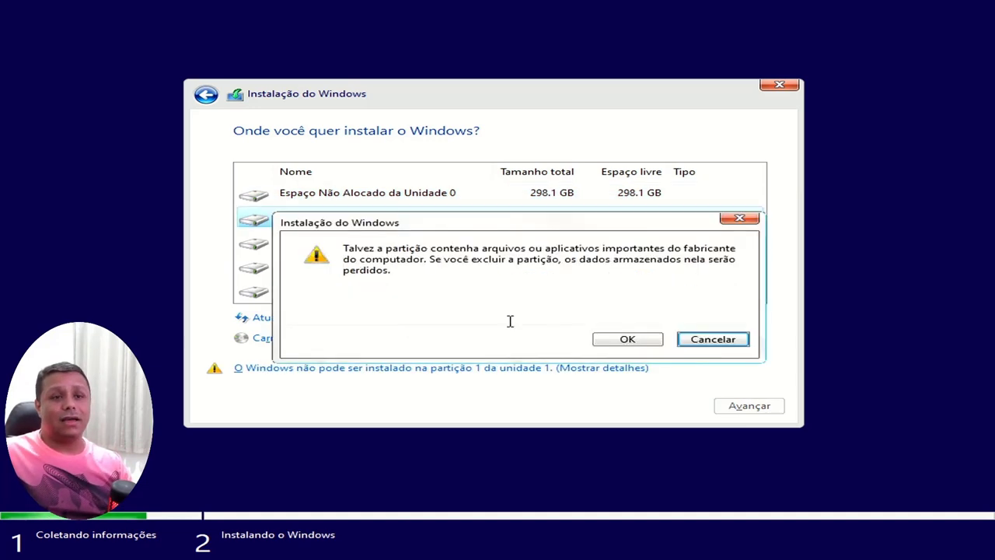
{"action": "left_click", "coordinate": [647, 340]}
{"action": "left_click", "coordinate": [584, 249]}
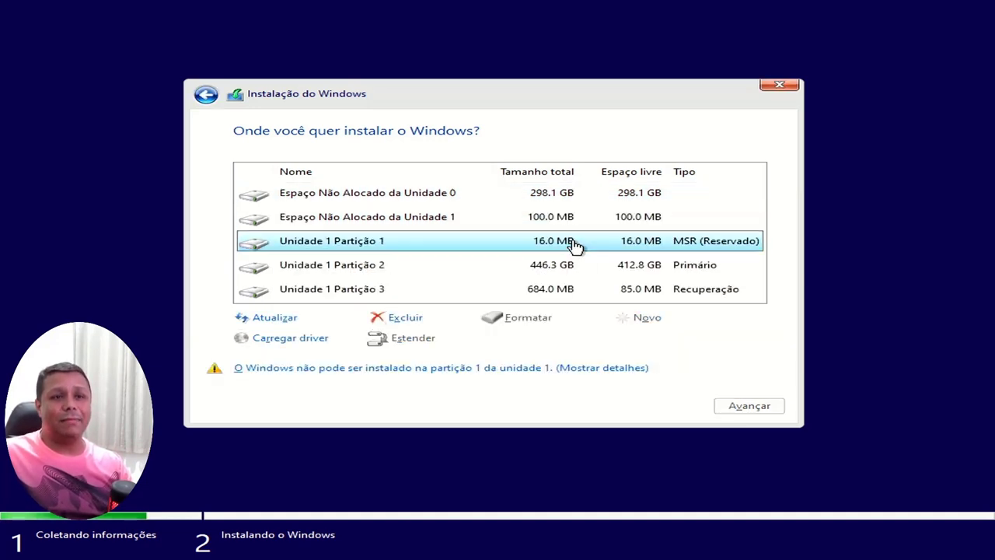
{"action": "left_click", "coordinate": [406, 318]}
{"action": "left_click", "coordinate": [626, 340]}
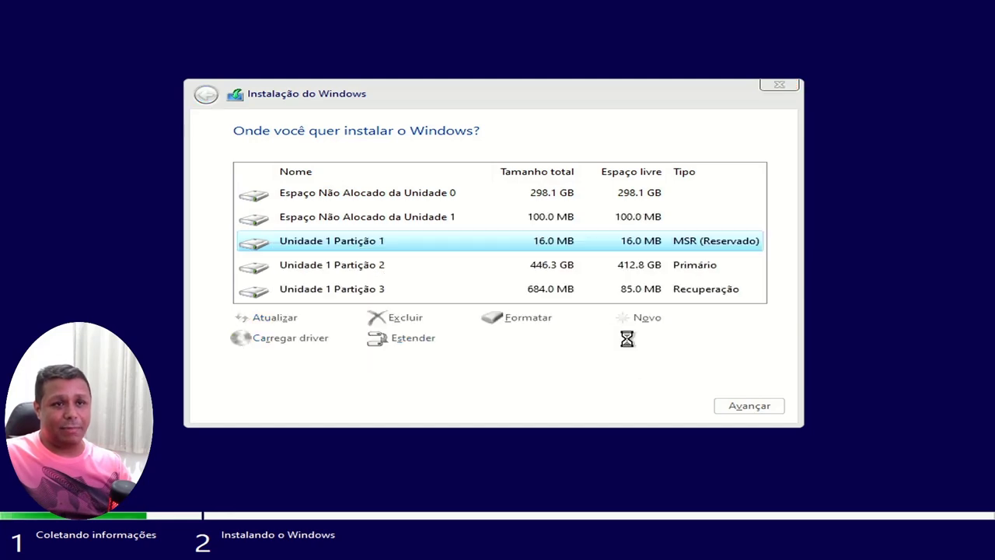
Delete drive 1's 446.3 GB primary partition and its 684 MB recovery partition
{"action": "left_click", "coordinate": [565, 243]}
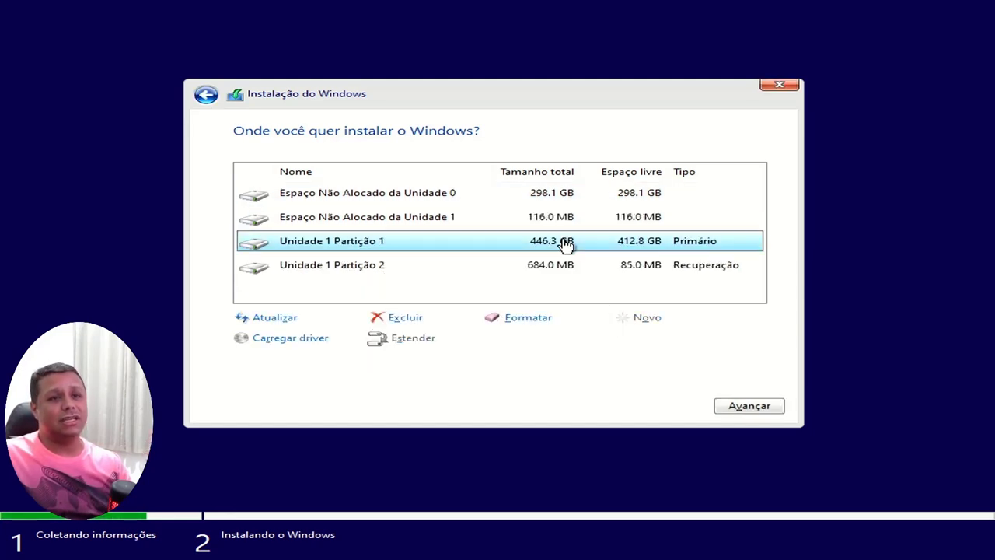
{"action": "left_click", "coordinate": [417, 319]}
{"action": "left_click", "coordinate": [636, 342]}
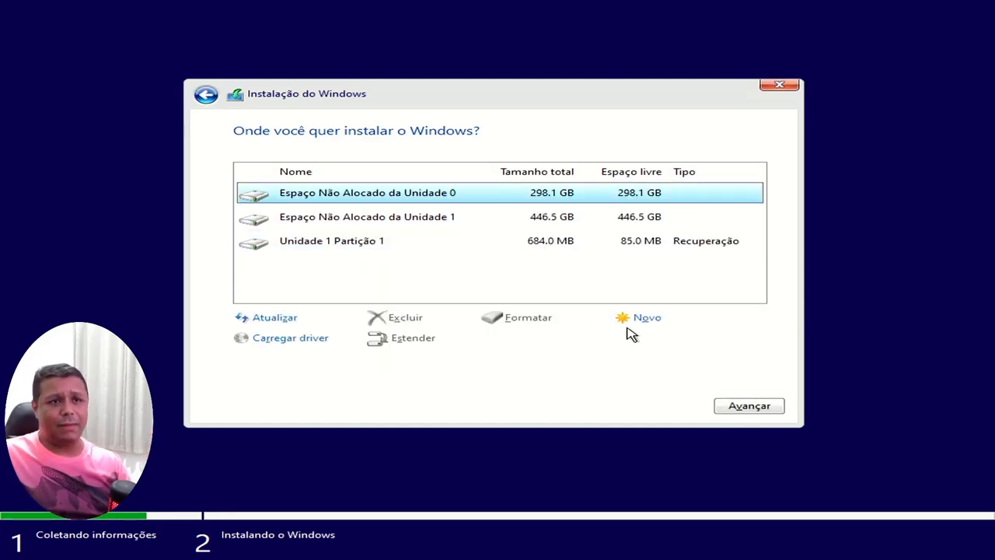
{"action": "left_click", "coordinate": [574, 247]}
{"action": "left_click", "coordinate": [404, 319]}
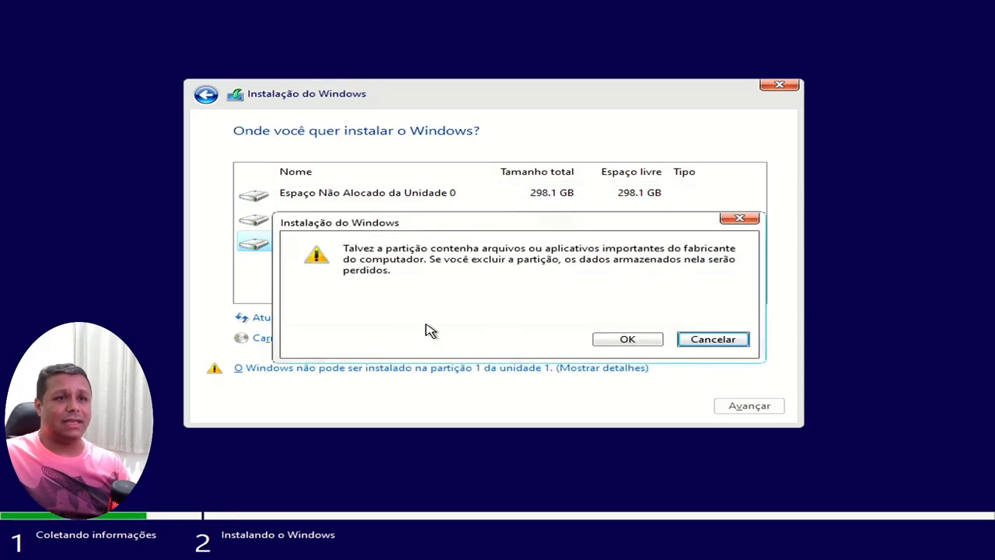
{"action": "left_click", "coordinate": [626, 340]}
Create a new partition from drive 1's unallocated space and allow the additional system partitions
{"action": "left_click", "coordinate": [564, 227]}
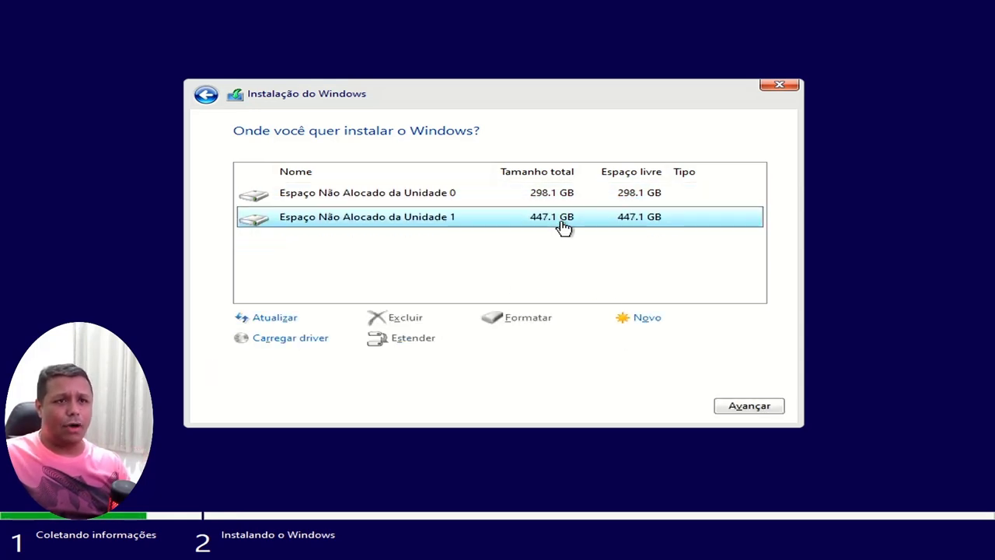
{"action": "left_click", "coordinate": [639, 318]}
{"action": "left_click", "coordinate": [667, 340]}
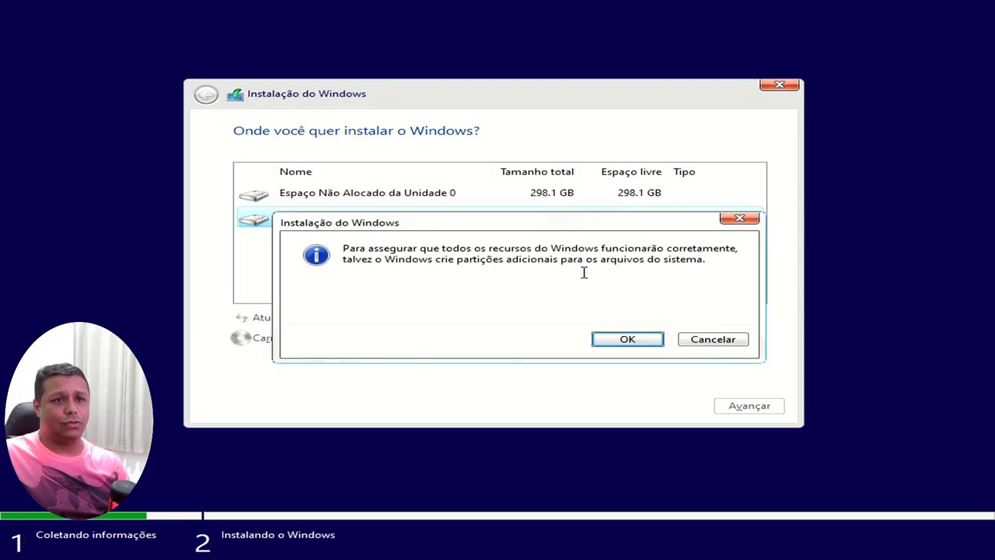
{"action": "left_click", "coordinate": [630, 339]}
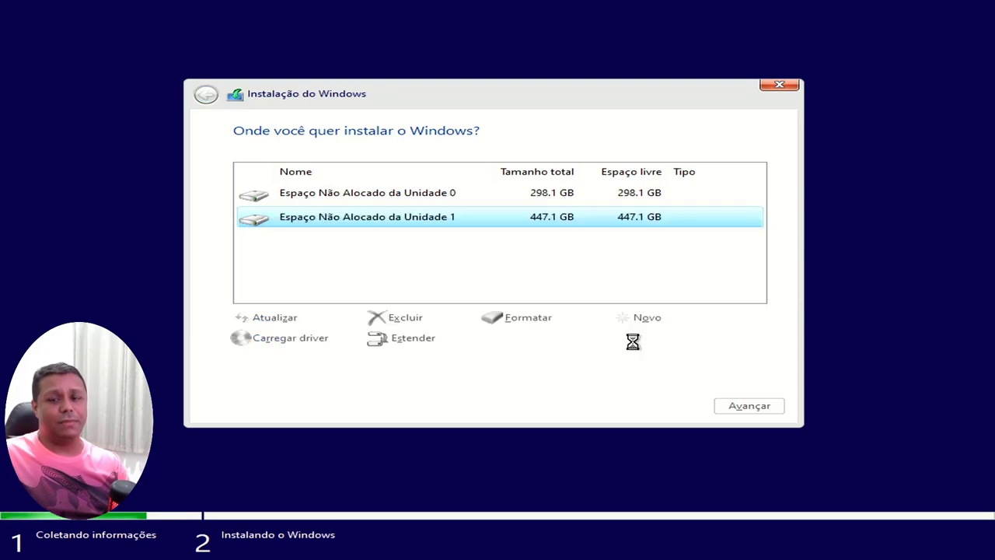
Install Windows on the new partition and restart the computer immediately once setup requests it
{"action": "left_click", "coordinate": [748, 406]}
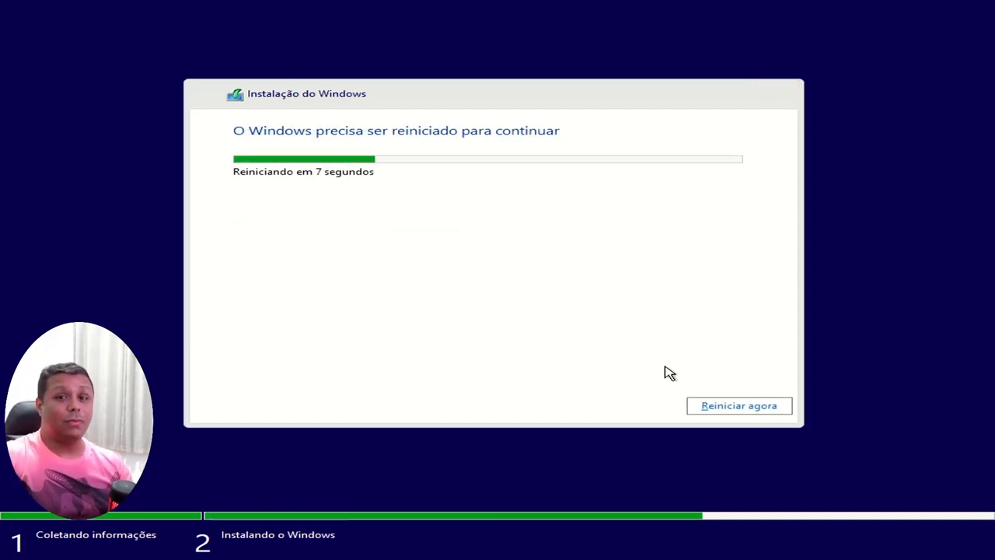
{"action": "left_click", "coordinate": [771, 412]}
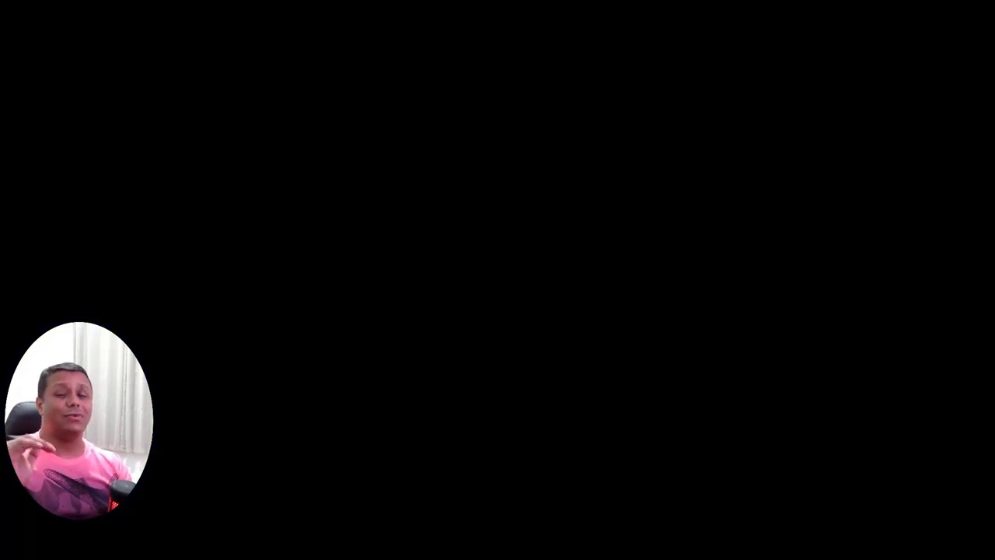
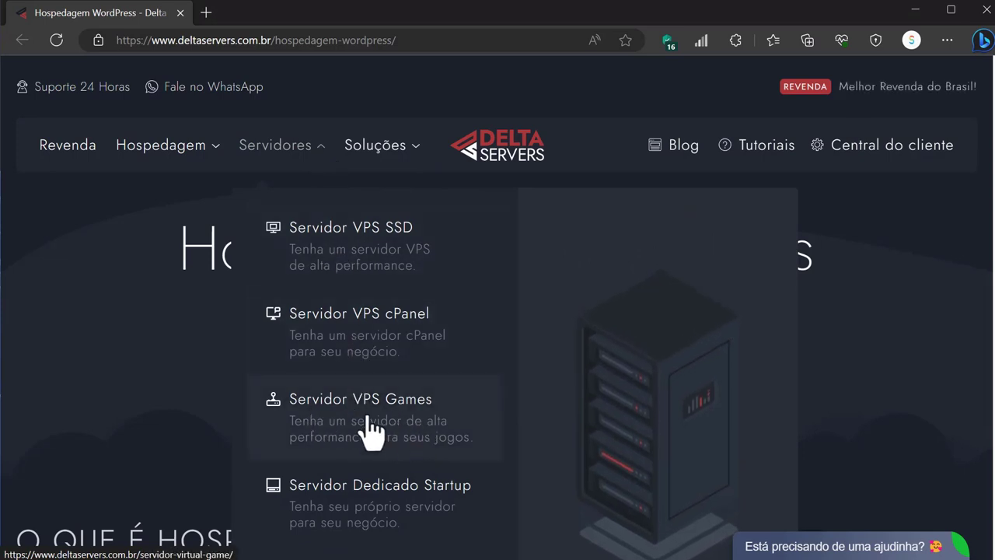
Look through the Delta Servers hosting options and examine the WordPress hosting page
{"action": "mouse_move", "coordinate": [220, 159]}
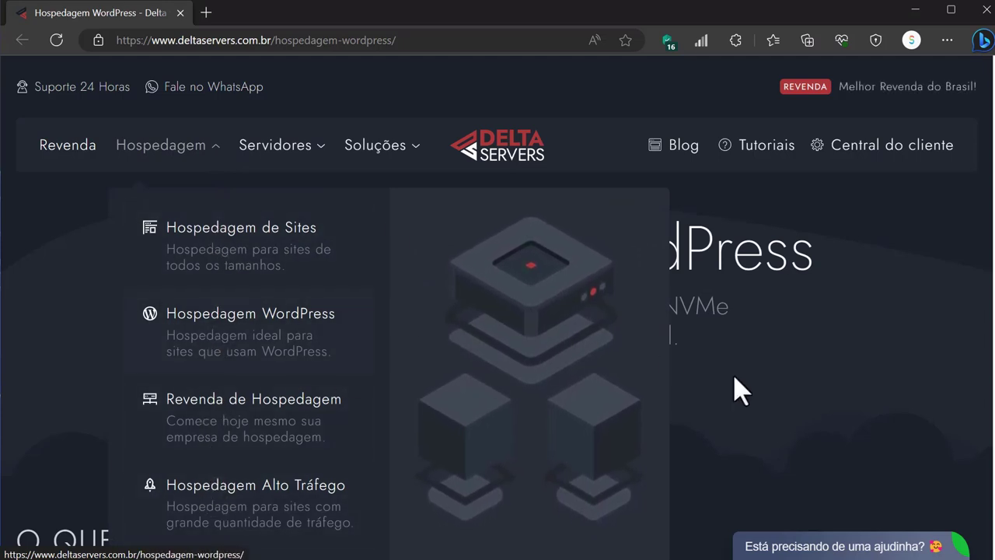
{"action": "left_click", "coordinate": [215, 154]}
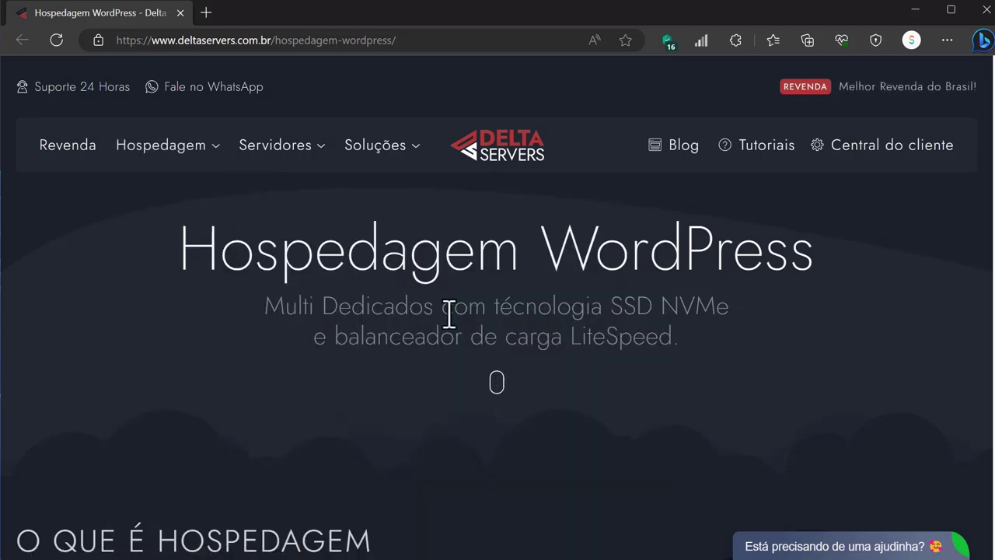
{"action": "scroll", "coordinate": [449, 319], "scroll_direction": "down", "scroll_amount": 4}
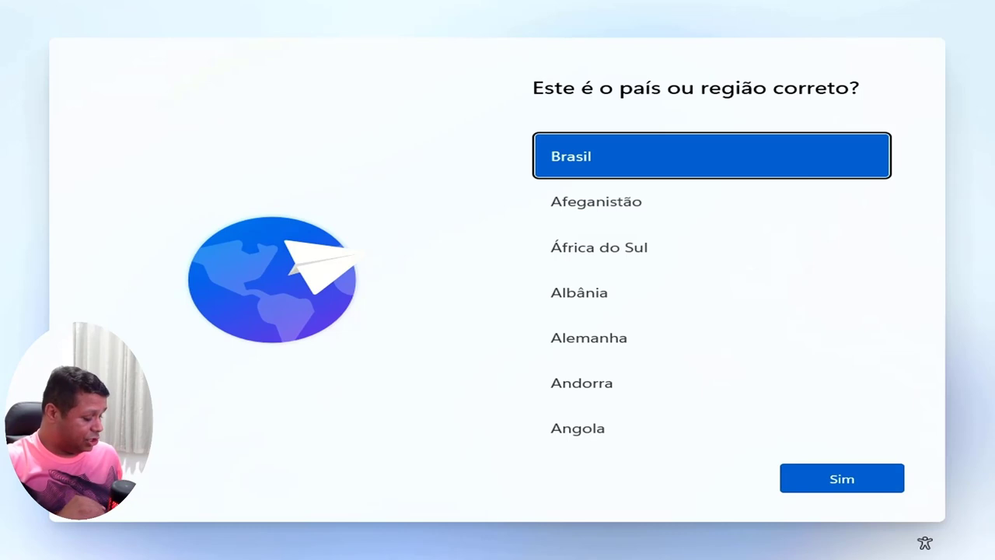
Go from the country selection screen into audit mode and check the Start menu on the Administrator desktop
{"action": "key", "text": "Return"}
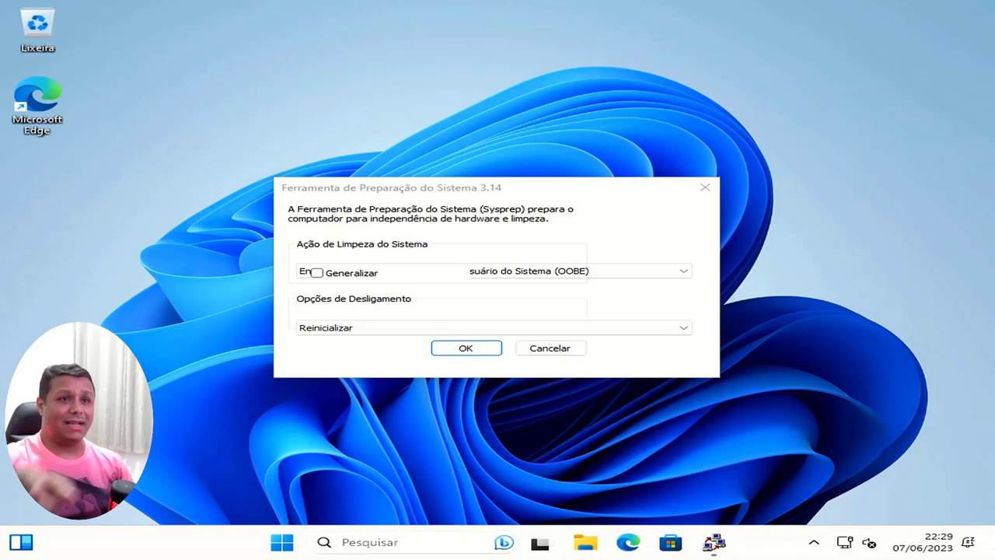
{"action": "key", "text": "super"}
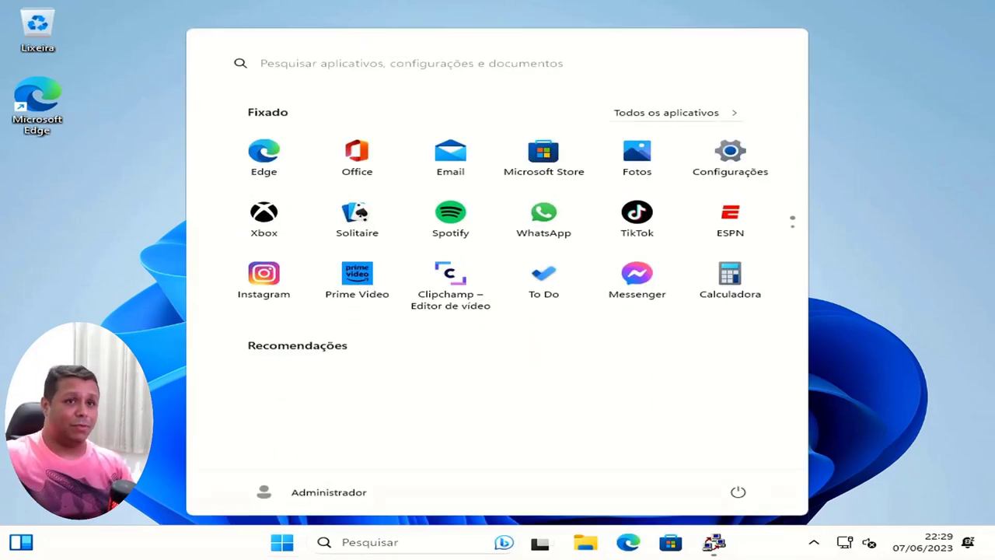
{"action": "left_click", "coordinate": [937, 190]}
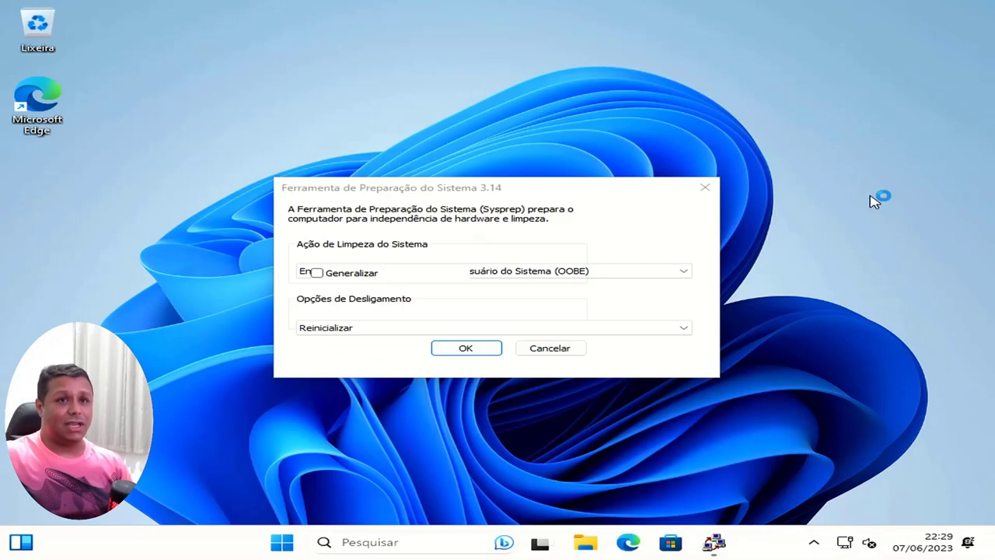
Close the System Preparation Tool and check for updates on the Windows Update page of the system settings
{"action": "left_click", "coordinate": [700, 191]}
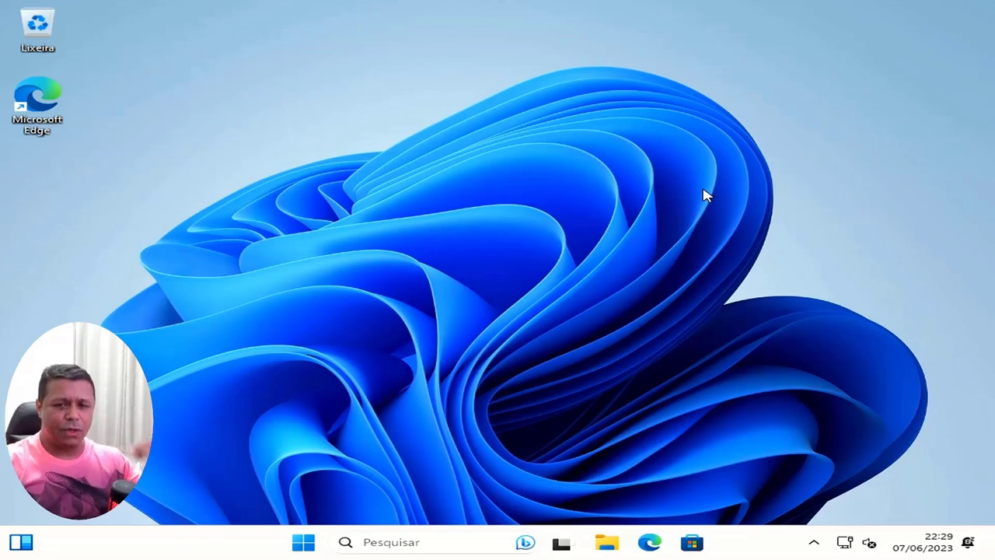
{"action": "left_click", "coordinate": [309, 548]}
{"action": "left_click", "coordinate": [762, 165]}
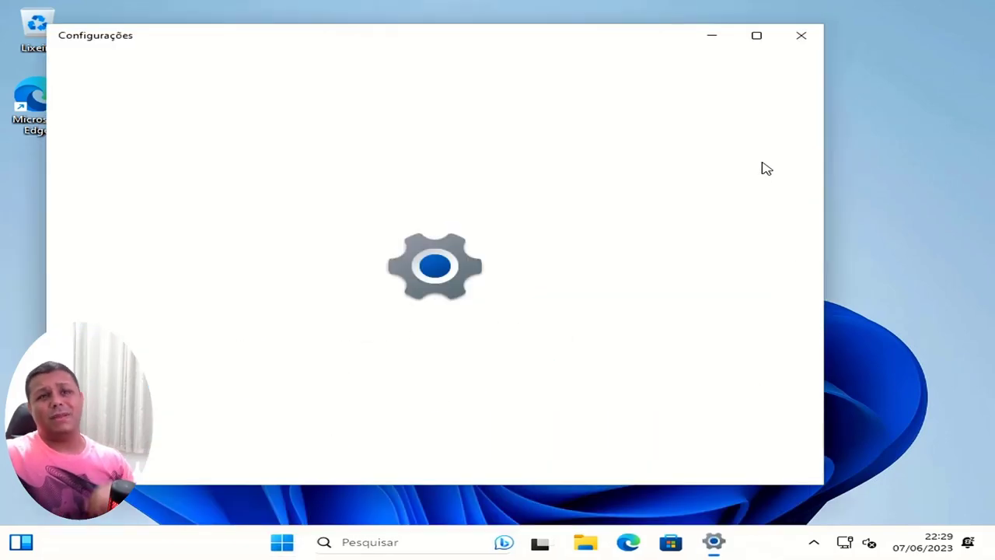
{"action": "left_click_drag", "start_coordinate": [645, 45], "coordinate": [708, 41]}
{"action": "scroll", "coordinate": [677, 300], "scroll_direction": "down", "scroll_amount": 6}
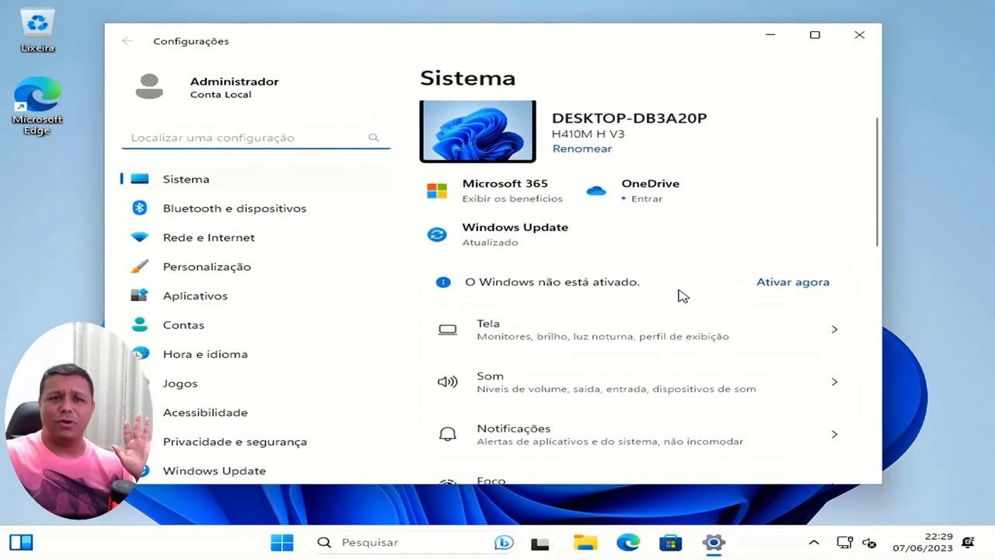
{"action": "scroll", "coordinate": [670, 309], "scroll_direction": "down", "scroll_amount": 2}
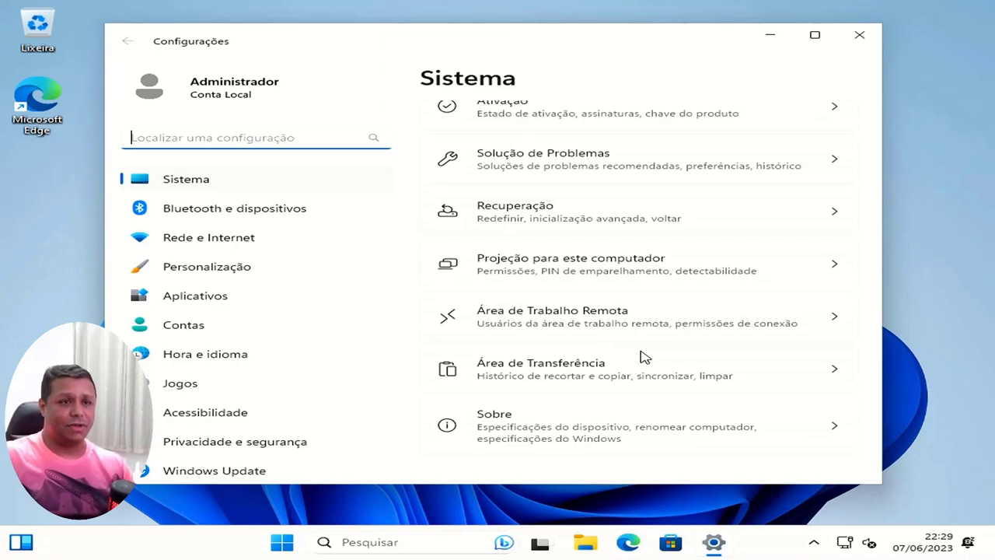
{"action": "scroll", "coordinate": [311, 447], "scroll_direction": "down", "scroll_amount": 1}
{"action": "left_click", "coordinate": [226, 464]}
{"action": "left_click", "coordinate": [650, 199]}
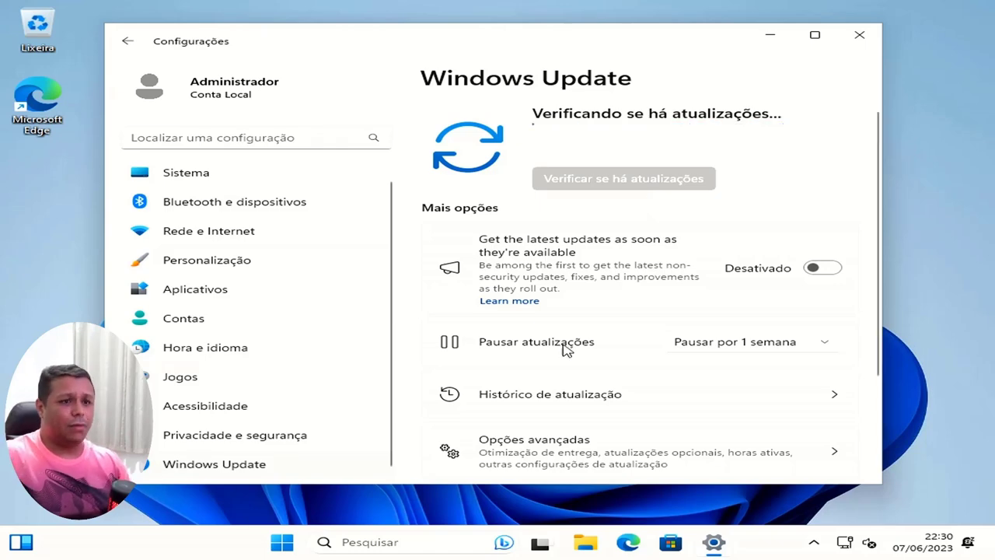
Turn off .NET Framework 3.5 (inclui .NET 2.0 e 3.0) in the Windows features and close Control Panel
{"action": "left_click", "coordinate": [432, 544]}
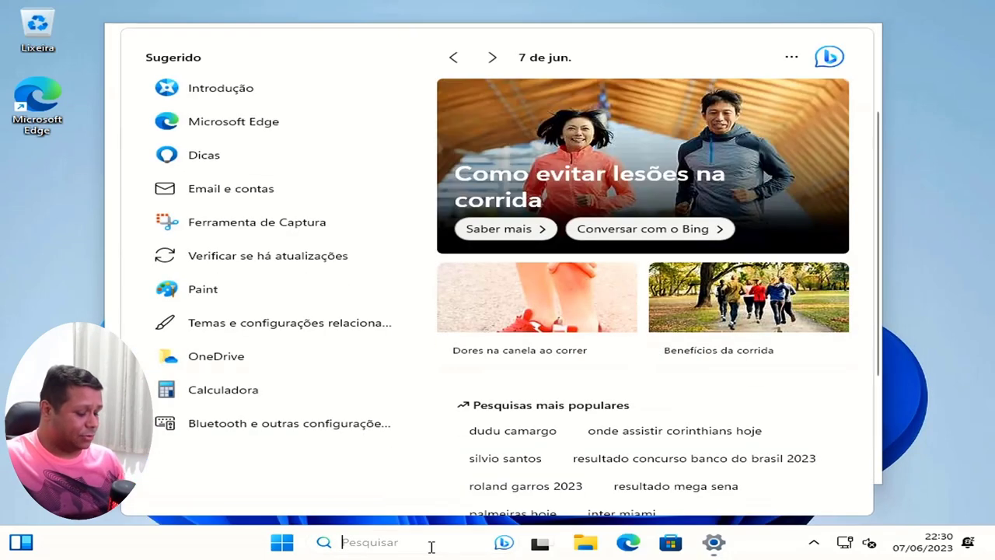
{"action": "type", "text": "pa"}
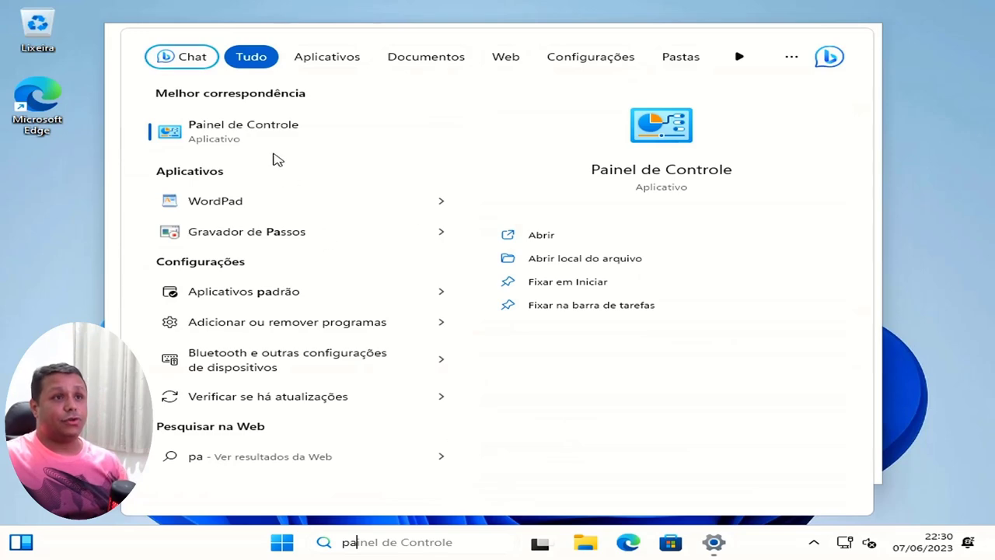
{"action": "left_click", "coordinate": [272, 140]}
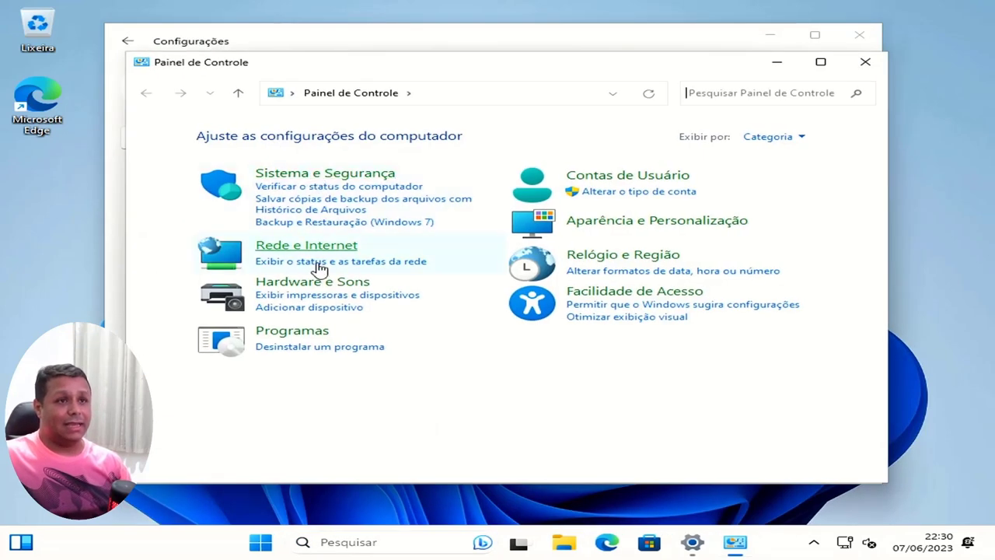
{"action": "left_click", "coordinate": [315, 332]}
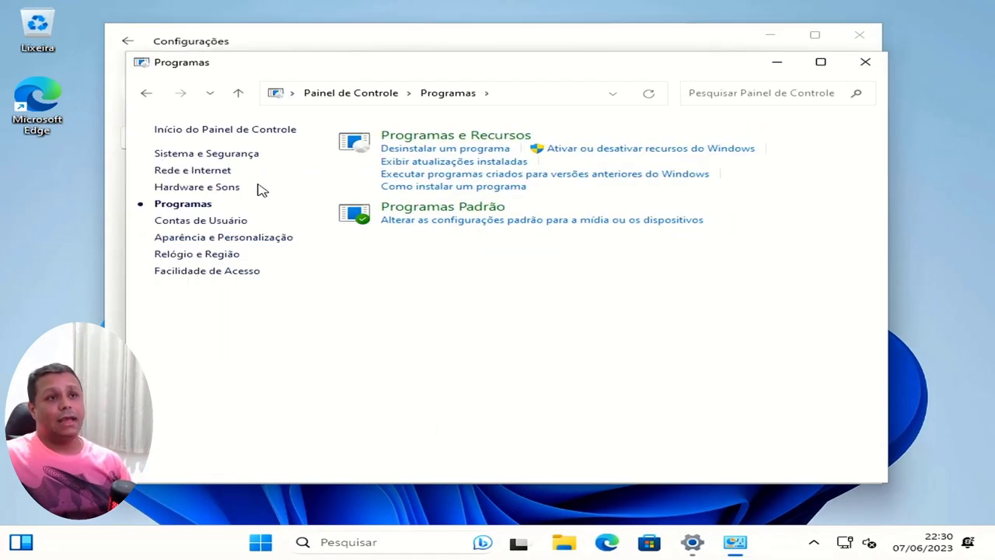
{"action": "left_click", "coordinate": [439, 138]}
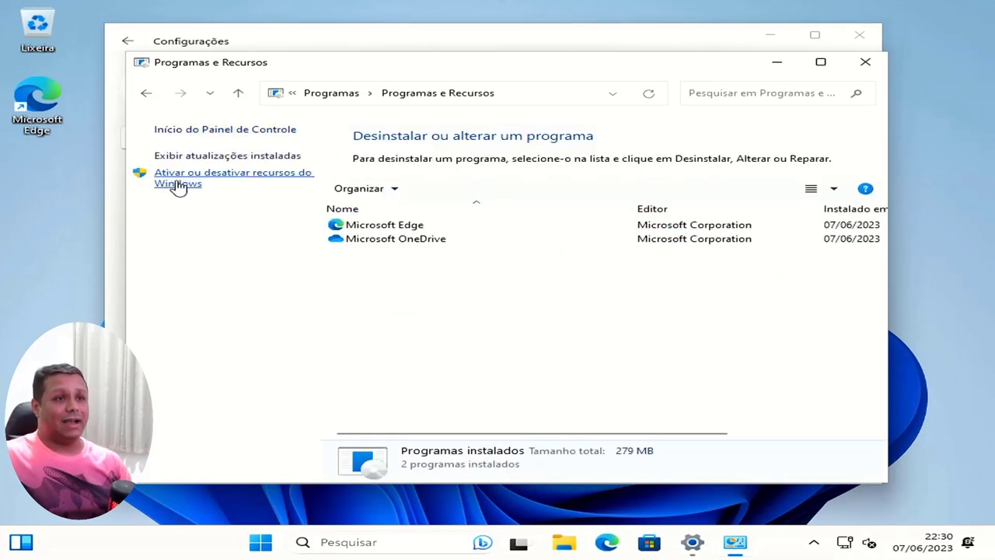
{"action": "left_click", "coordinate": [178, 187]}
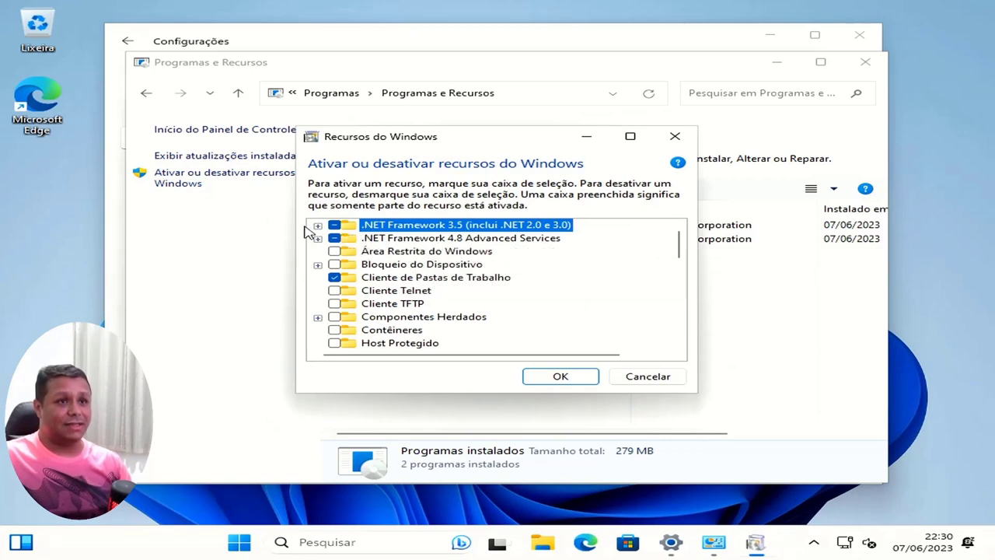
{"action": "left_click", "coordinate": [334, 225]}
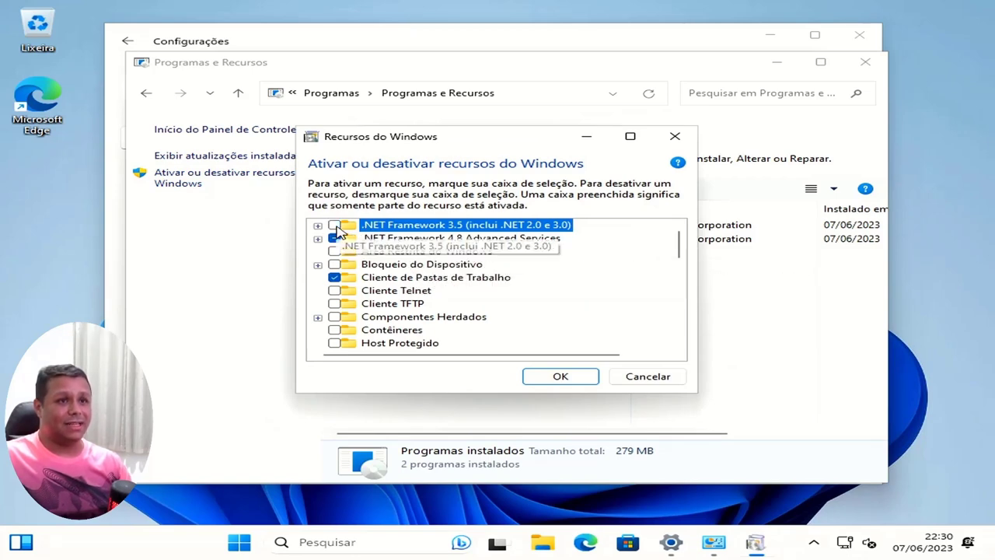
{"action": "left_click", "coordinate": [561, 375]}
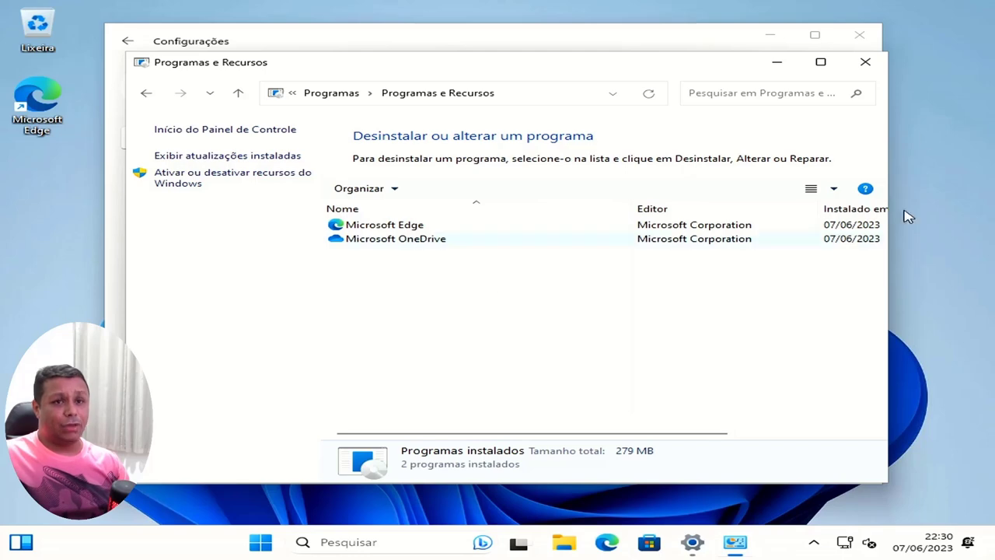
{"action": "left_click", "coordinate": [866, 63]}
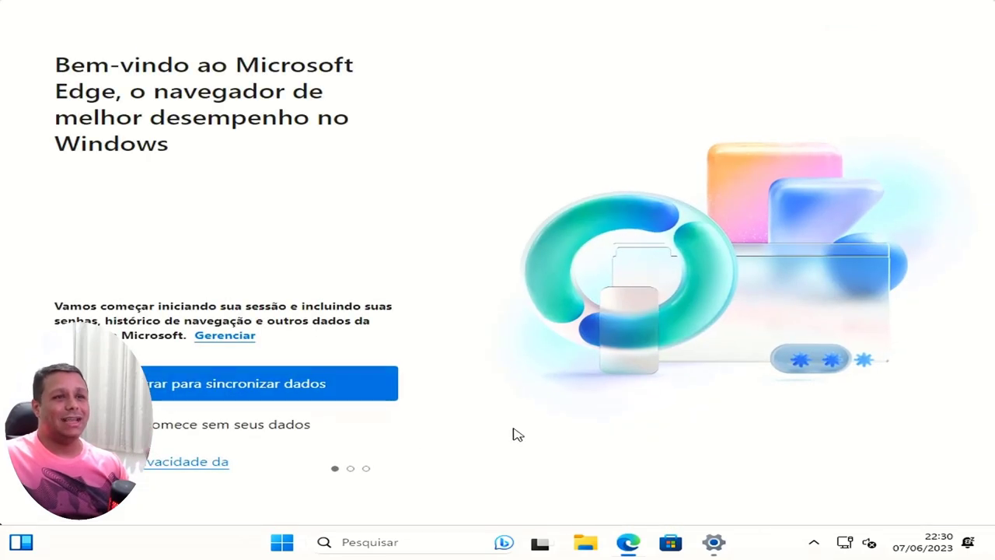
Go through Microsoft Edge's first-run setup, starting without synchronised personal data
{"action": "left_click", "coordinate": [276, 443]}
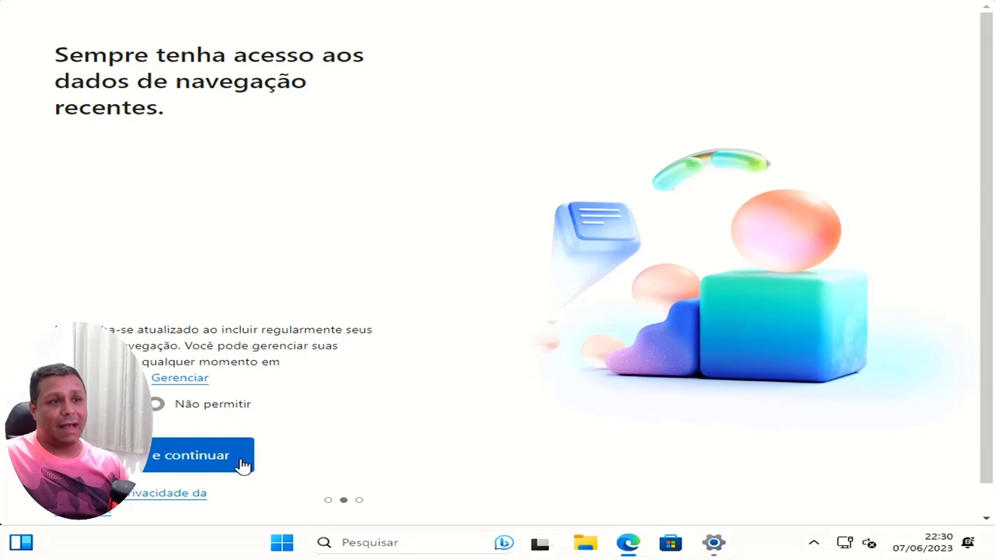
{"action": "left_click", "coordinate": [241, 465]}
{"action": "left_click", "coordinate": [223, 364]}
{"action": "left_click", "coordinate": [216, 410]}
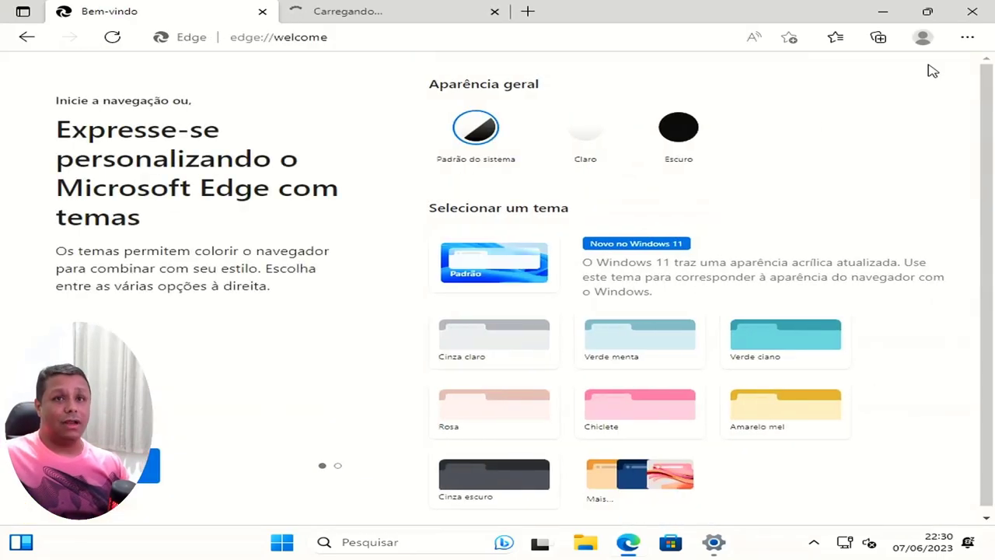
{"action": "left_click", "coordinate": [967, 37]}
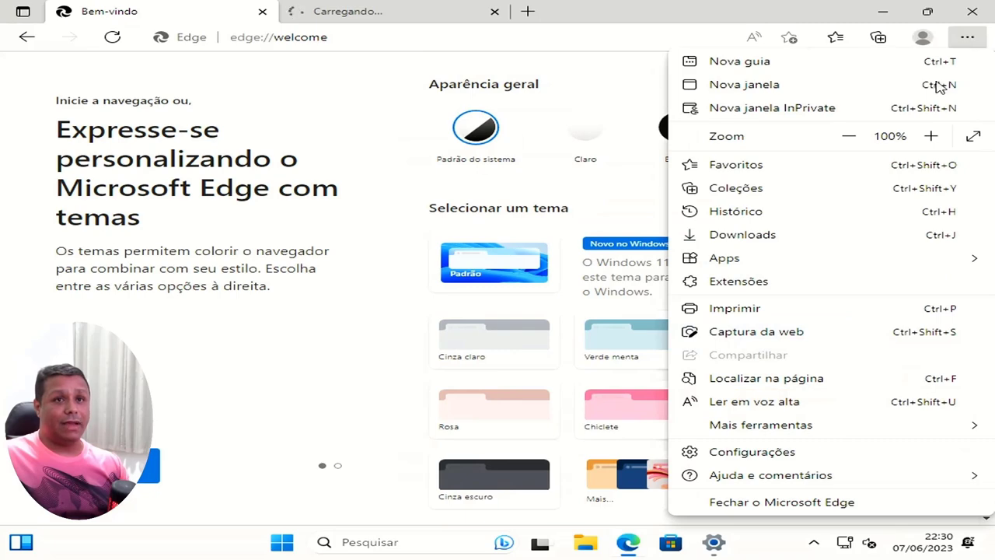
{"action": "left_click", "coordinate": [791, 459]}
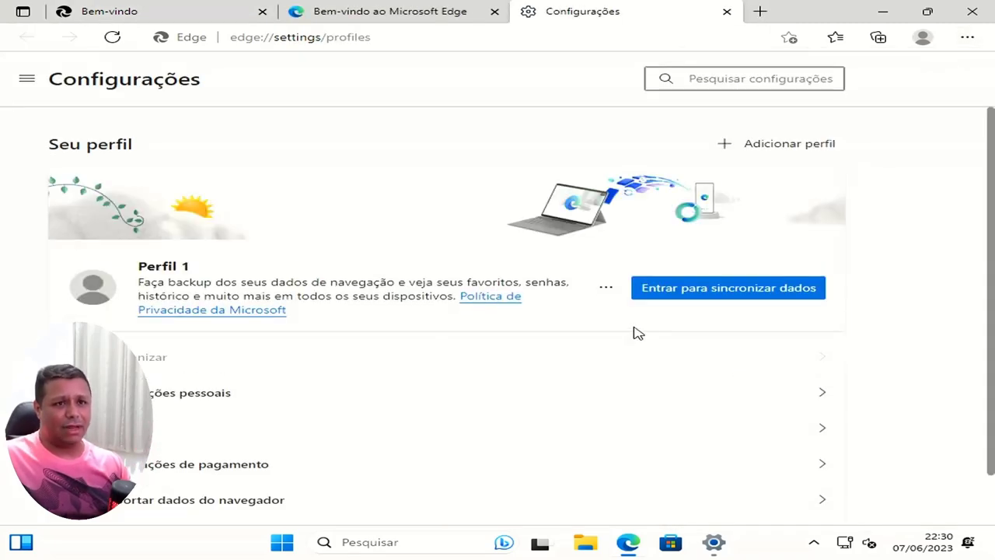
{"action": "left_click", "coordinate": [727, 12]}
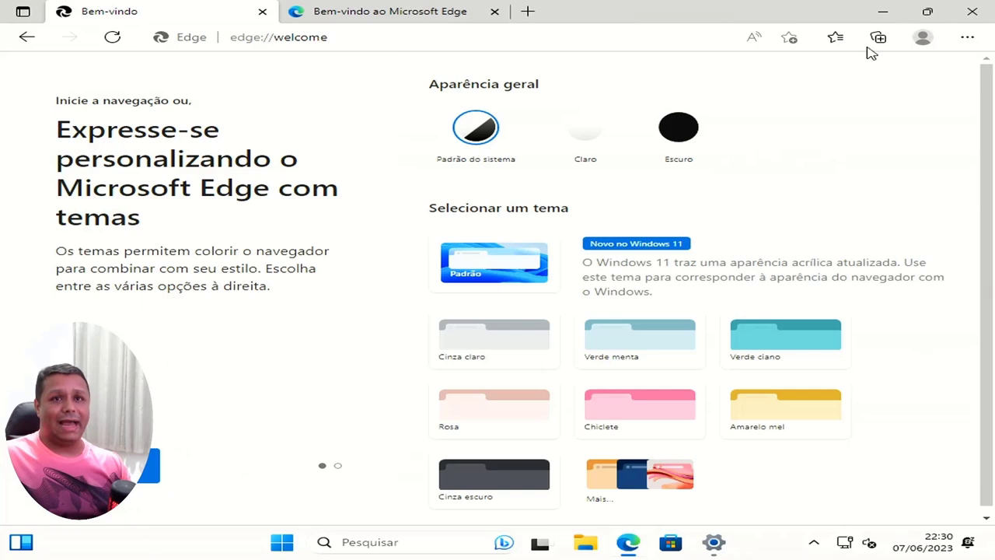
{"action": "left_click", "coordinate": [968, 38]}
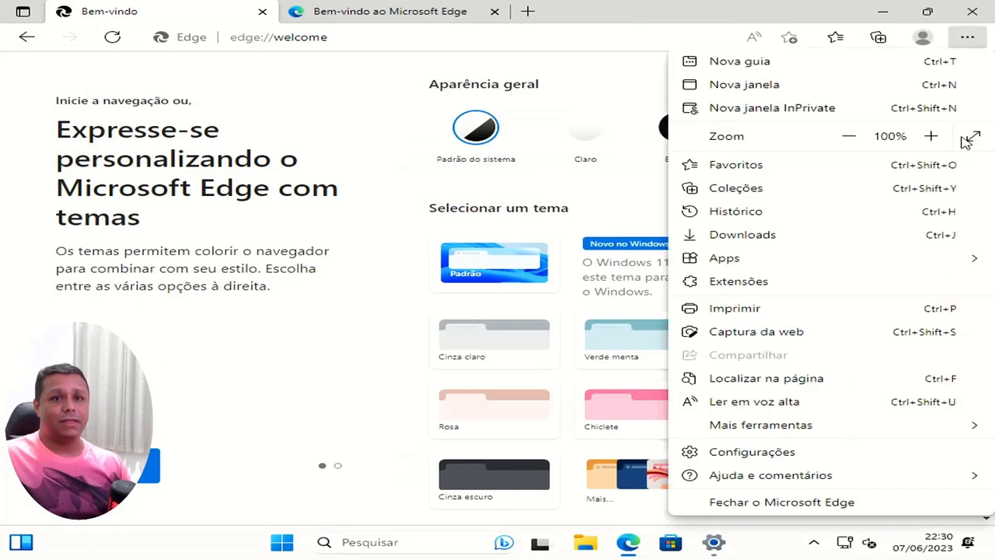
{"action": "left_click", "coordinate": [782, 453]}
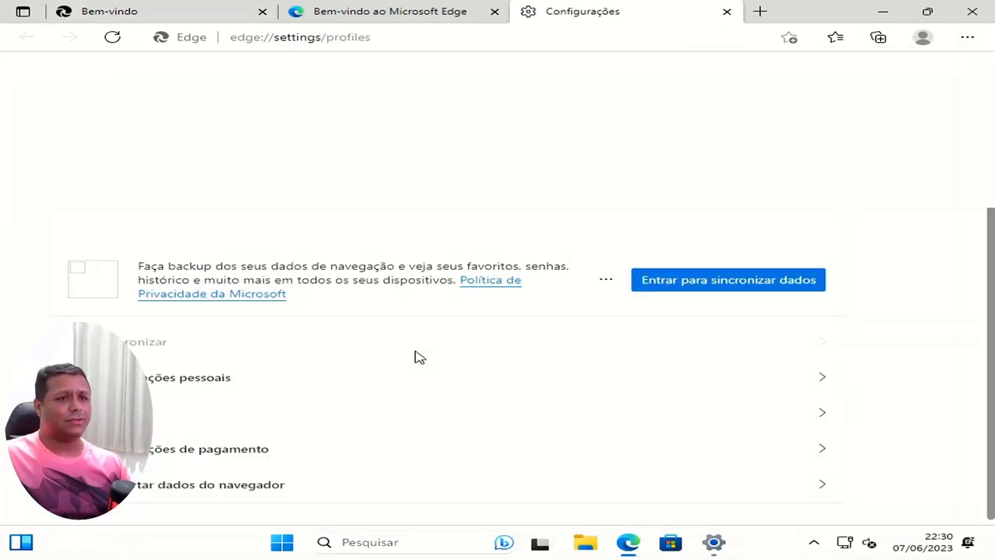
{"action": "scroll", "coordinate": [335, 357], "scroll_direction": "down", "scroll_amount": 1}
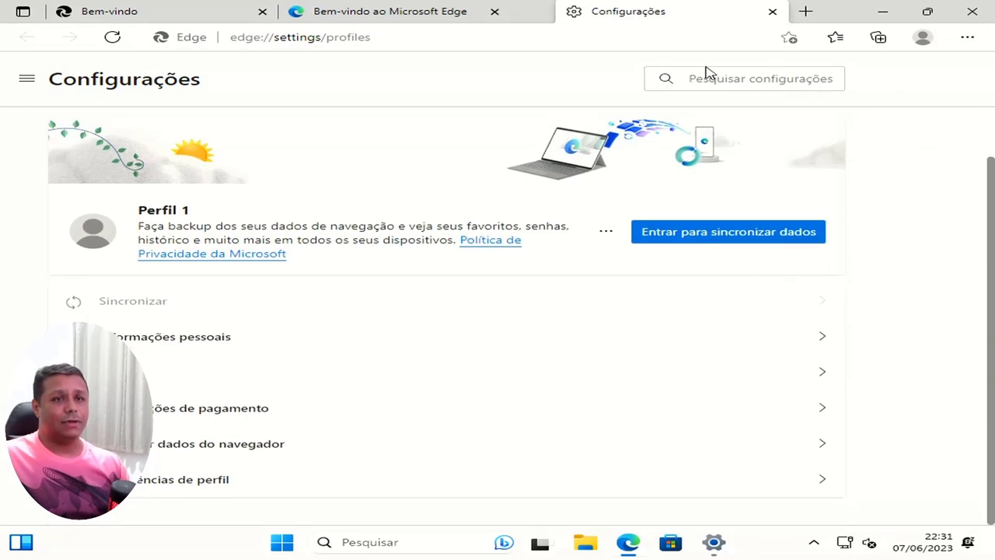
{"action": "left_click", "coordinate": [967, 39]}
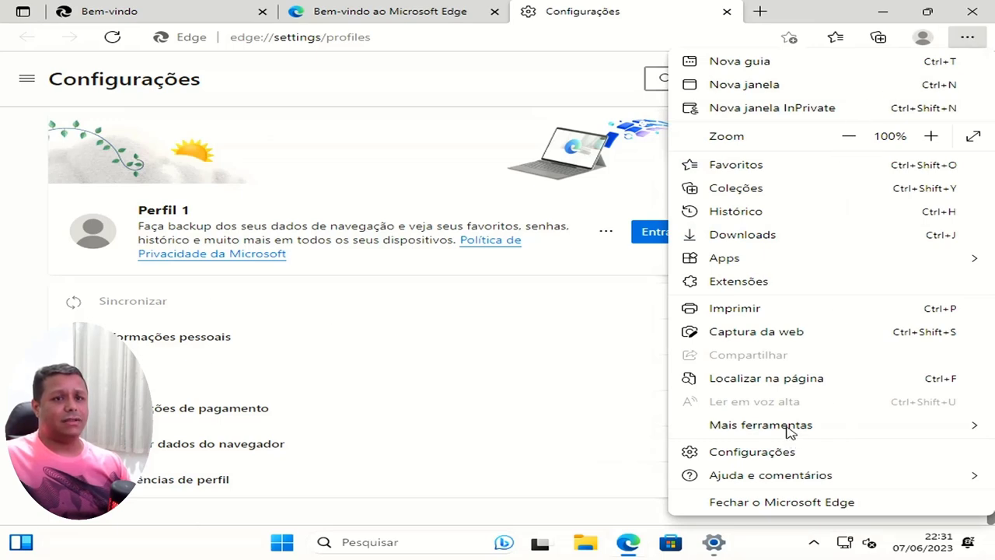
{"action": "mouse_move", "coordinate": [791, 432]}
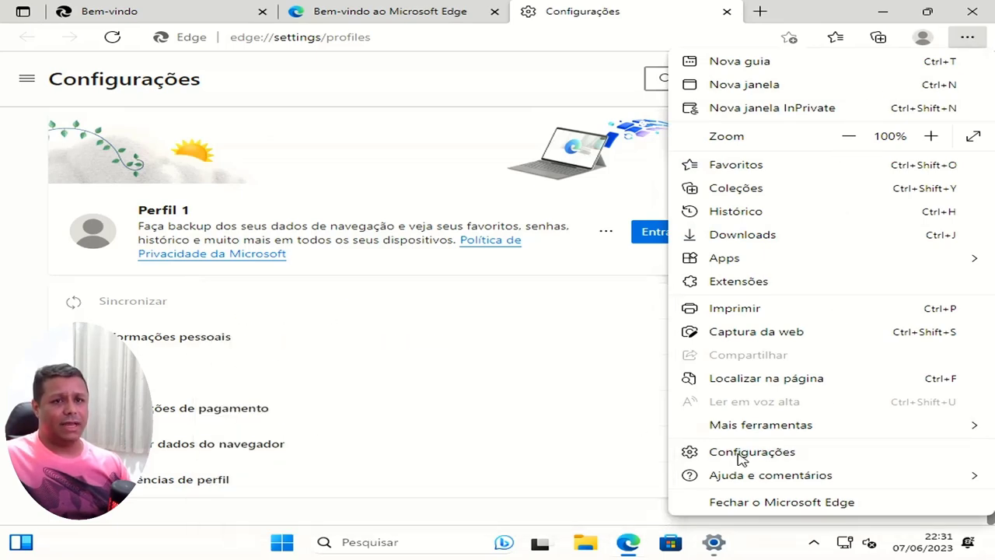
{"action": "left_click", "coordinate": [971, 11]}
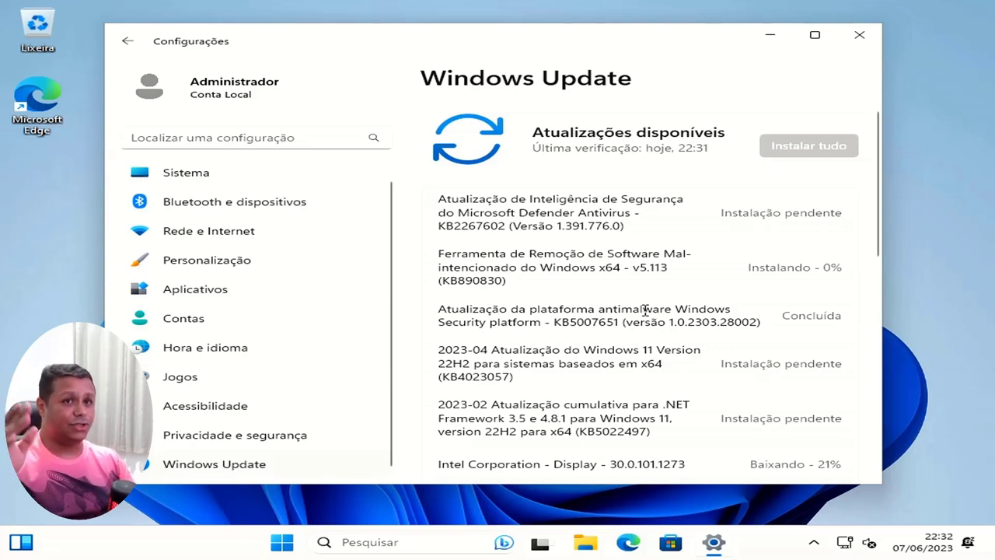
{"action": "left_click", "coordinate": [860, 34]}
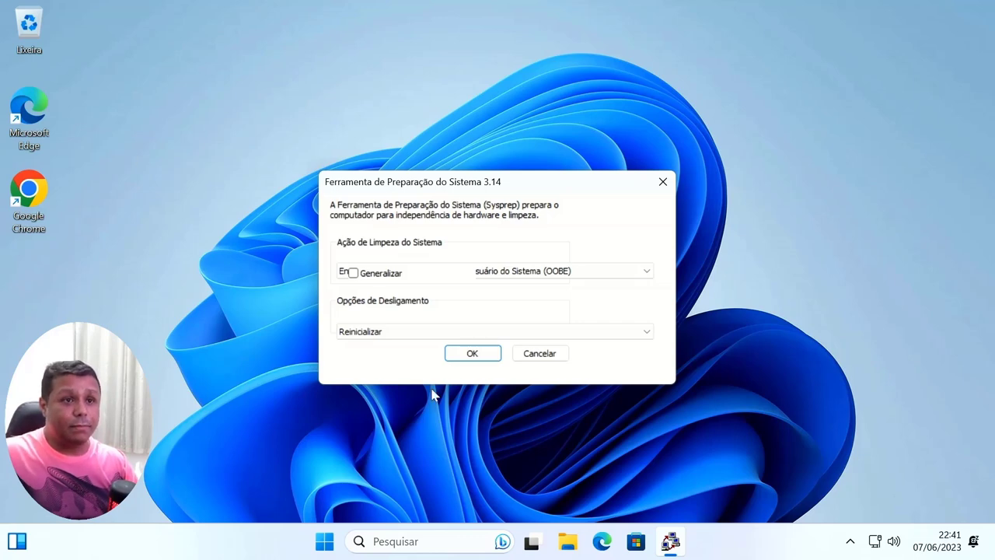
Extract the Dism++10.1.1002.1B archive in Downloads to the proposed folder of the same name
{"action": "left_click", "coordinate": [567, 541]}
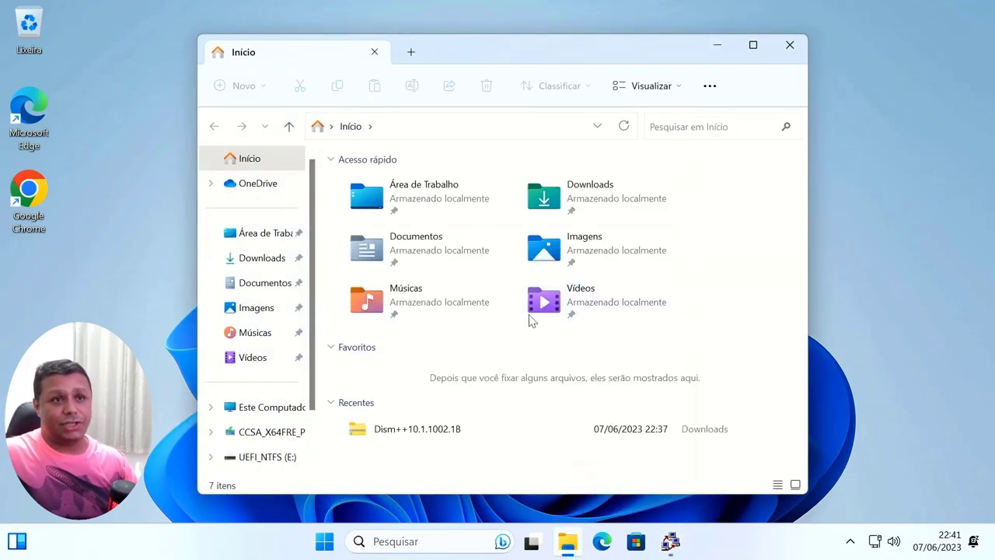
{"action": "left_click", "coordinate": [250, 258]}
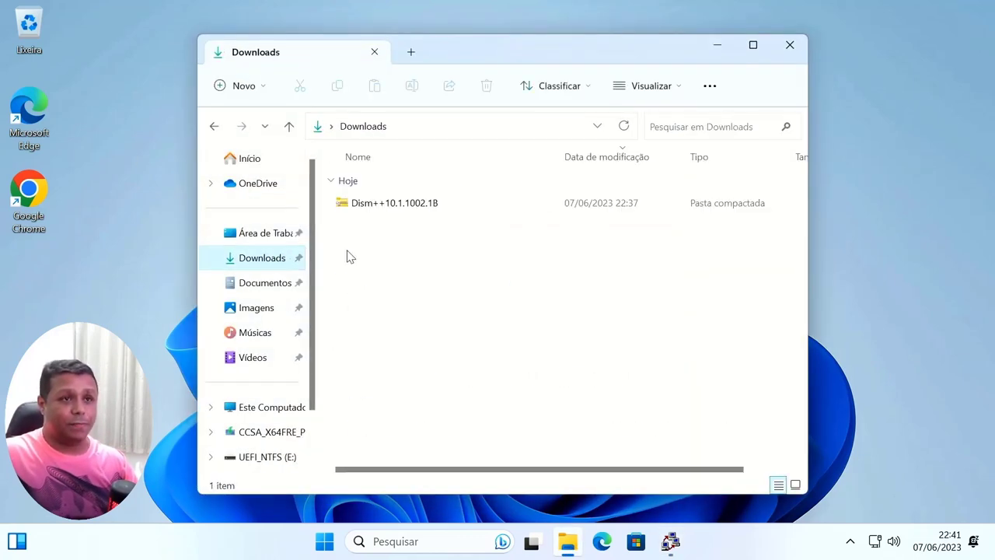
{"action": "right_click", "coordinate": [387, 212]}
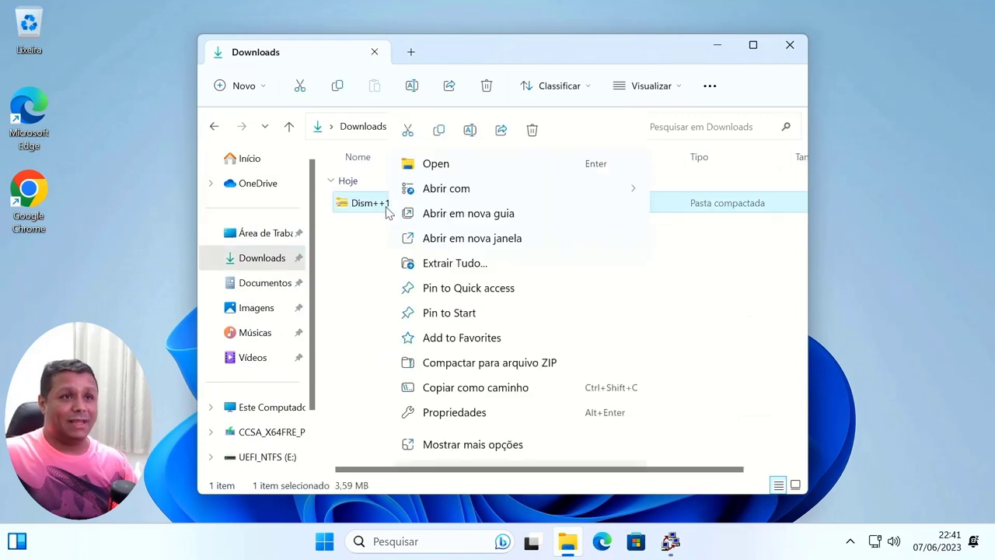
{"action": "left_click", "coordinate": [443, 264]}
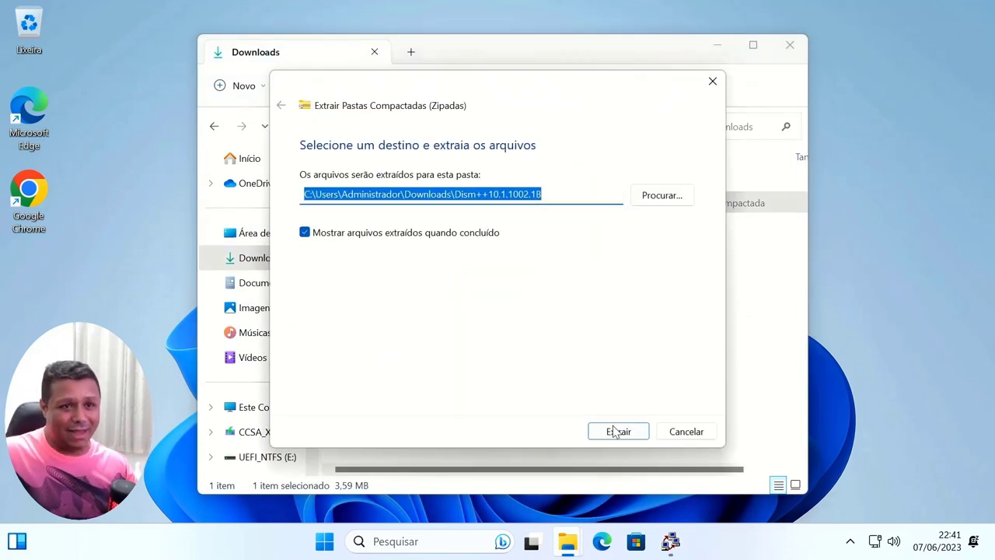
{"action": "left_click", "coordinate": [615, 430]}
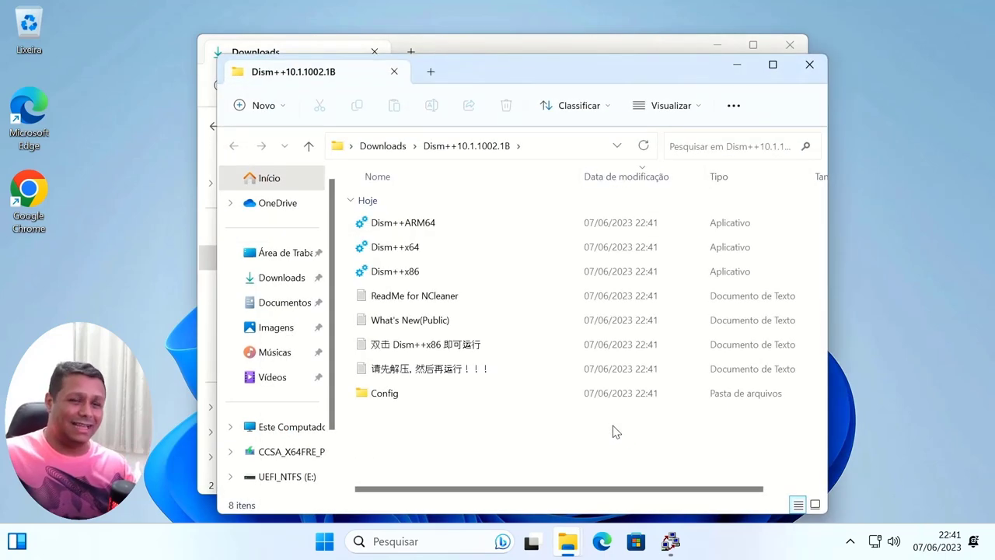
Run Dism++x64 as administrator and accept its user agreement
{"action": "right_click", "coordinate": [400, 254]}
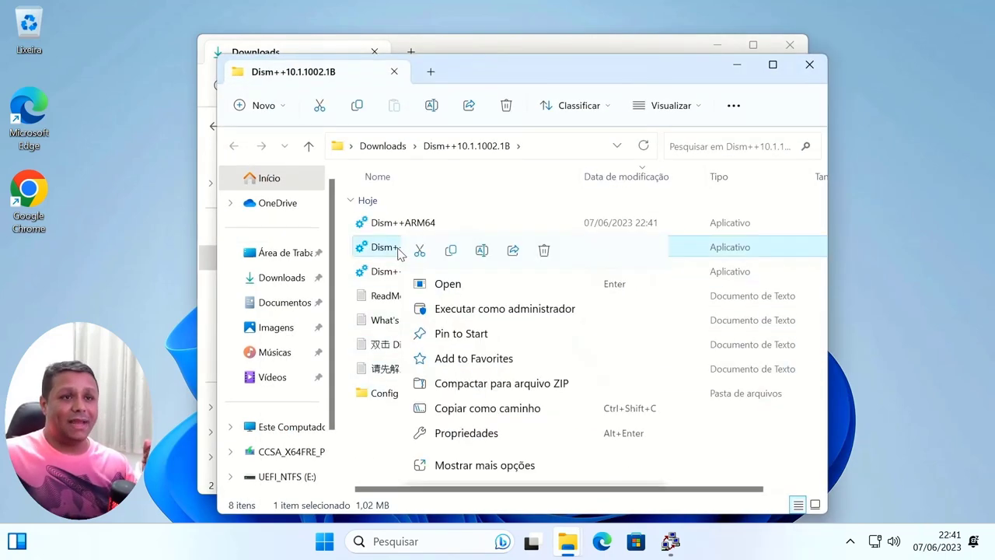
{"action": "left_click", "coordinate": [504, 309]}
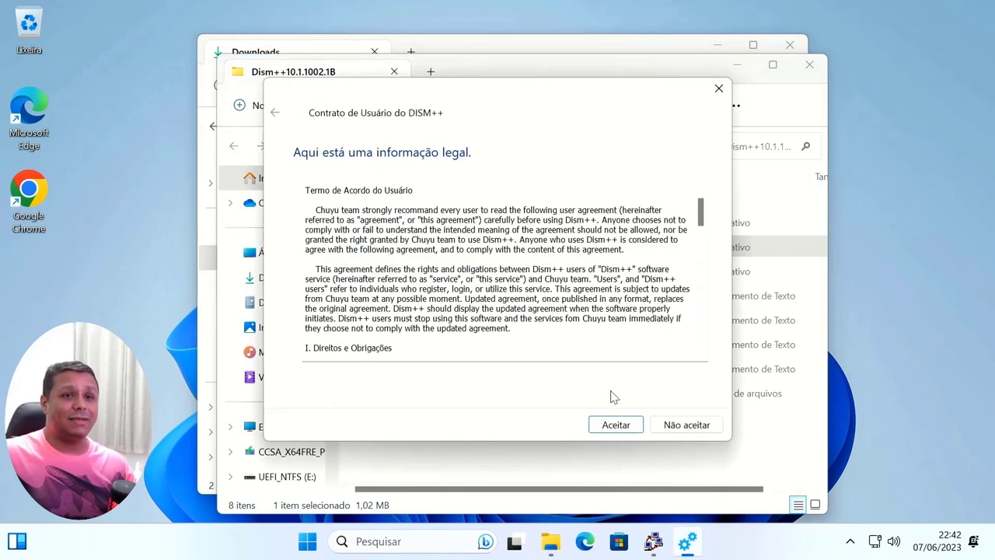
{"action": "left_click", "coordinate": [615, 425]}
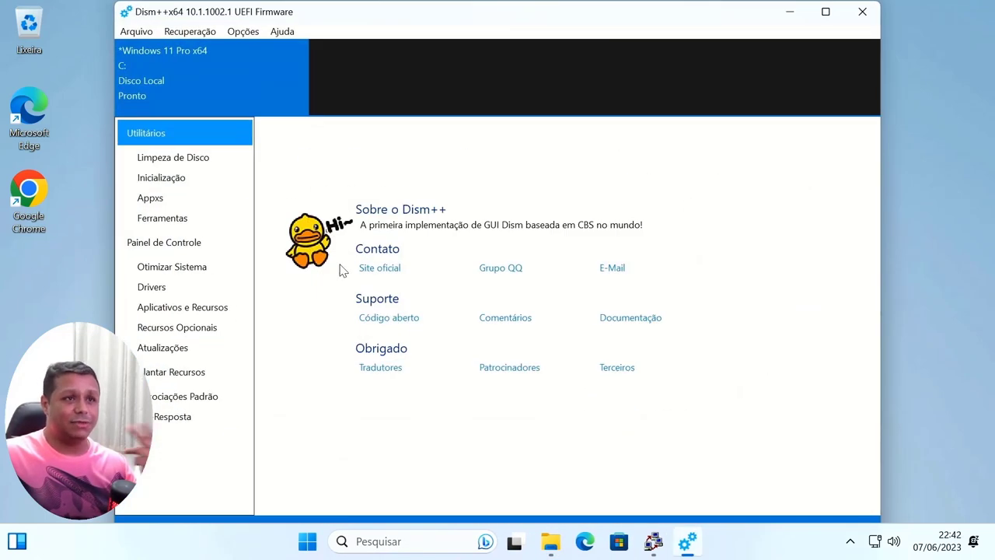
{"action": "left_click_drag", "start_coordinate": [488, 14], "coordinate": [563, 13]}
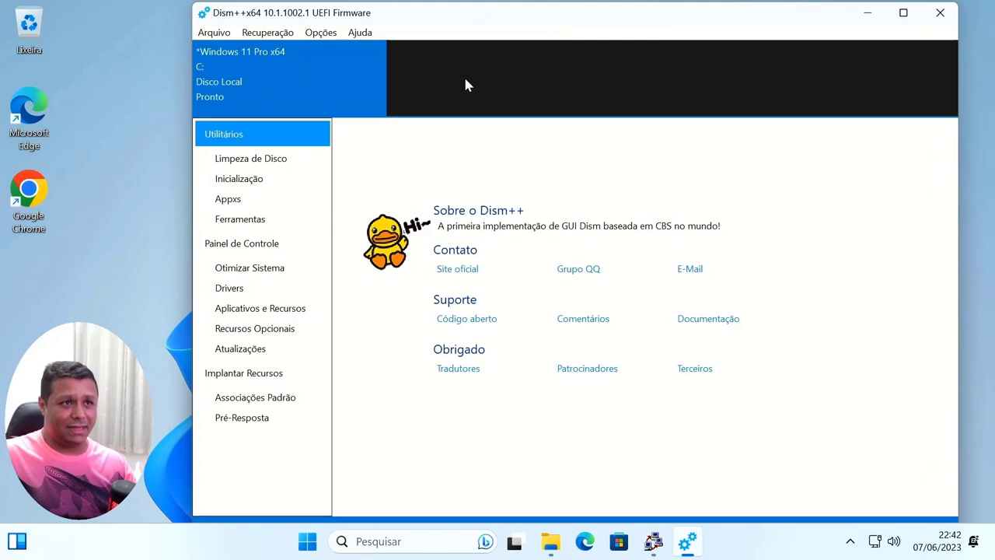
In the disk cleanup, select every item under Arquivos Expirados and Sistema, accepting the cleanup warnings
{"action": "left_click", "coordinate": [280, 160]}
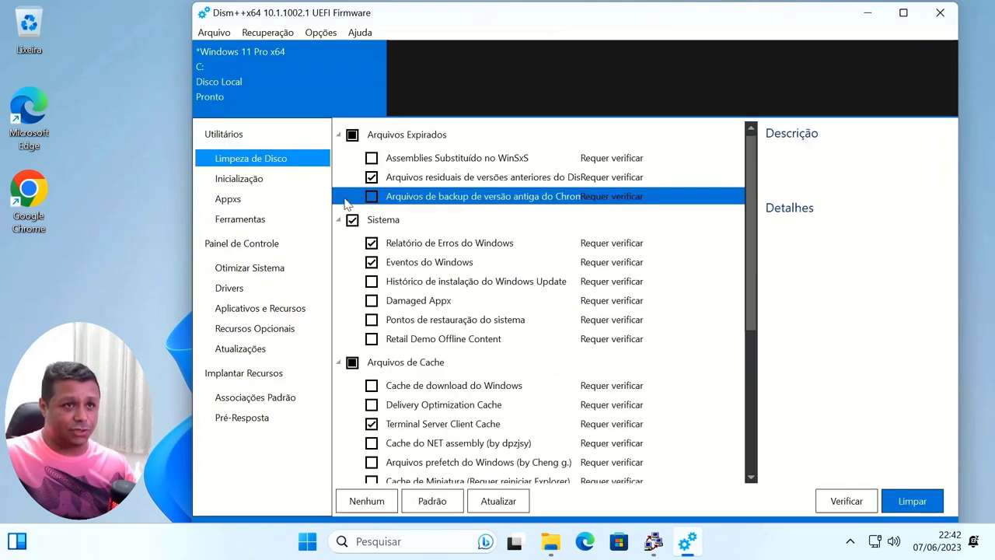
{"action": "left_click", "coordinate": [371, 157]}
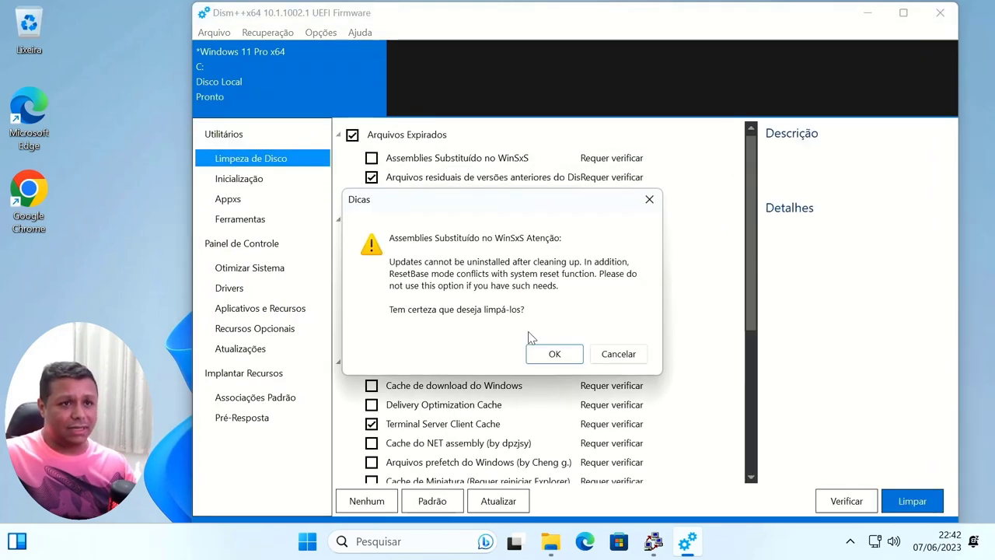
{"action": "left_click", "coordinate": [553, 353]}
{"action": "left_click", "coordinate": [352, 221]}
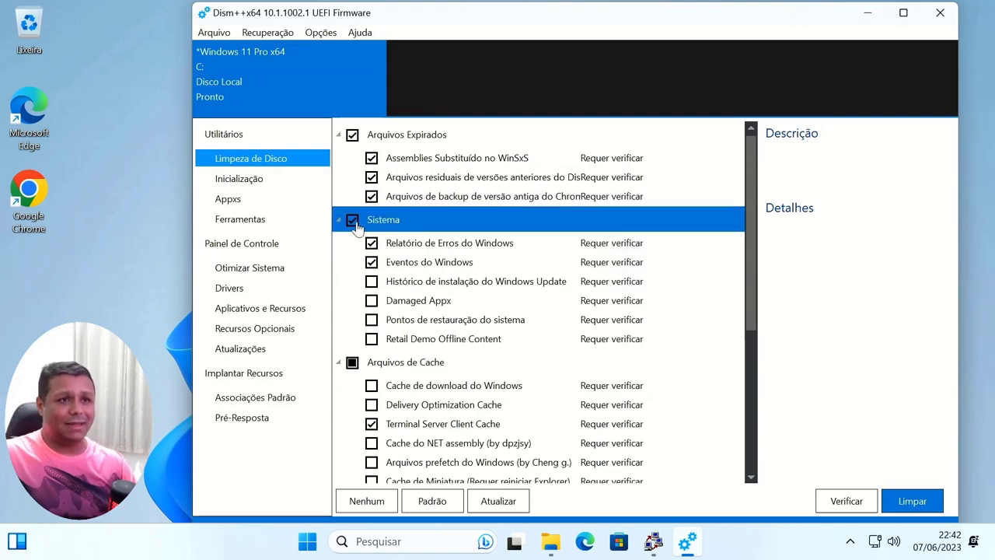
{"action": "left_click", "coordinate": [354, 223]}
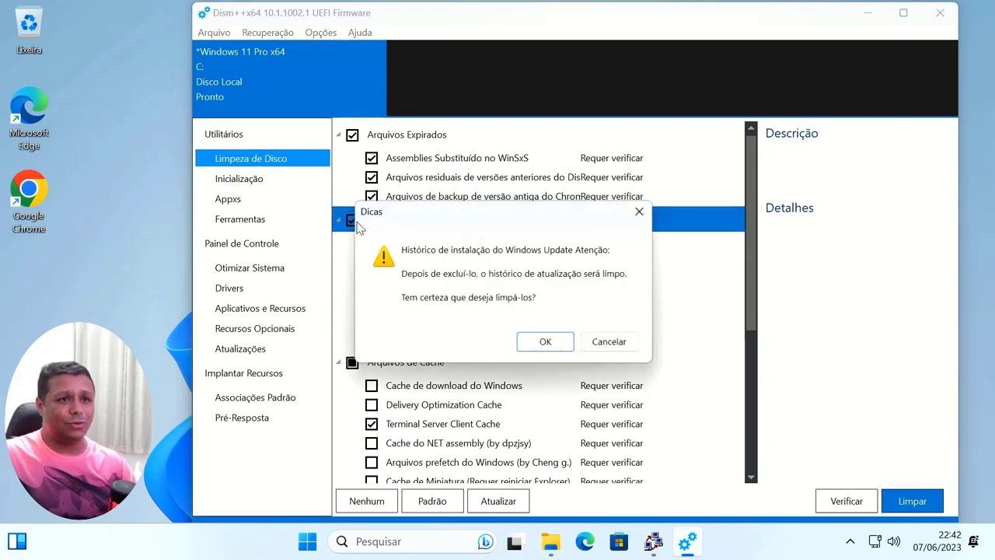
{"action": "left_click", "coordinate": [544, 340]}
{"action": "left_click", "coordinate": [546, 351]}
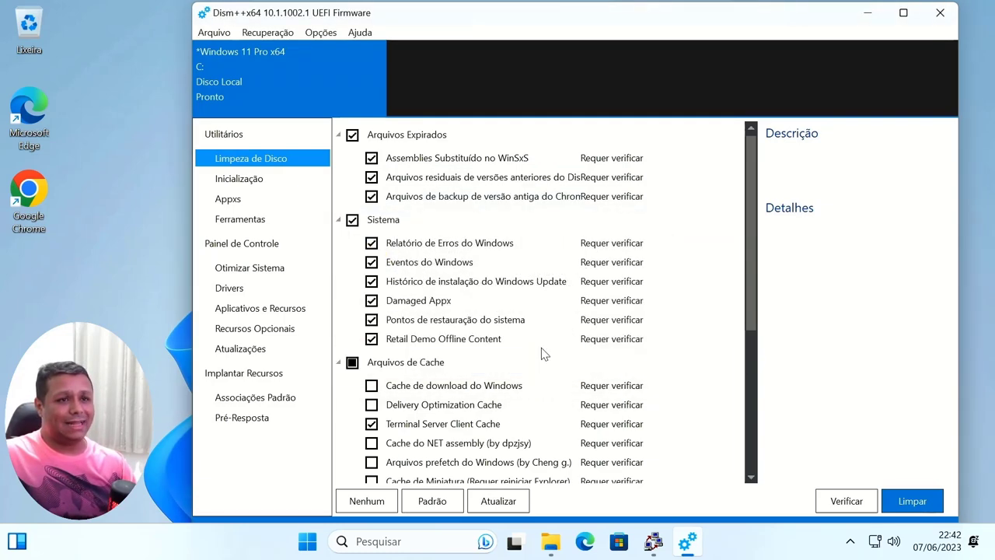
Include all Arquivos de Cache, Aplicações and Arquivos Temporários items, and start cleaning the Windows 11 Pro installation
{"action": "left_click", "coordinate": [375, 363]}
{"action": "left_click", "coordinate": [354, 364]}
{"action": "scroll", "coordinate": [362, 360], "scroll_direction": "down", "scroll_amount": 5}
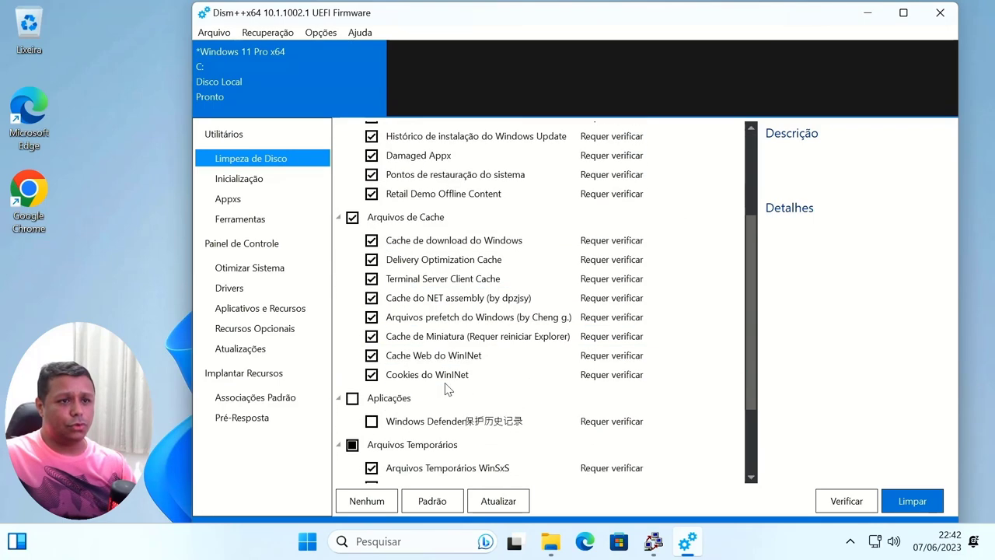
{"action": "left_click", "coordinate": [353, 297]}
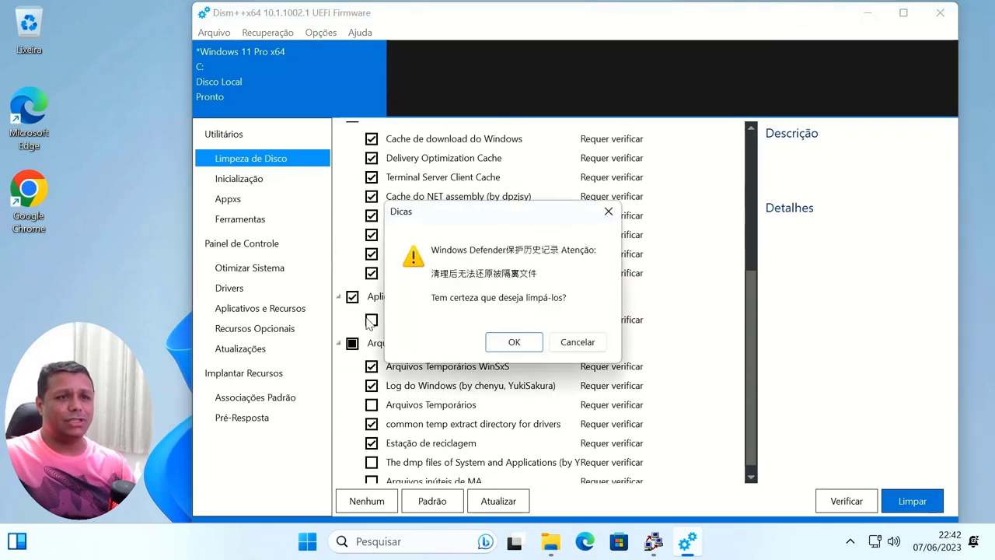
{"action": "left_click", "coordinate": [500, 345]}
{"action": "left_click", "coordinate": [353, 340]}
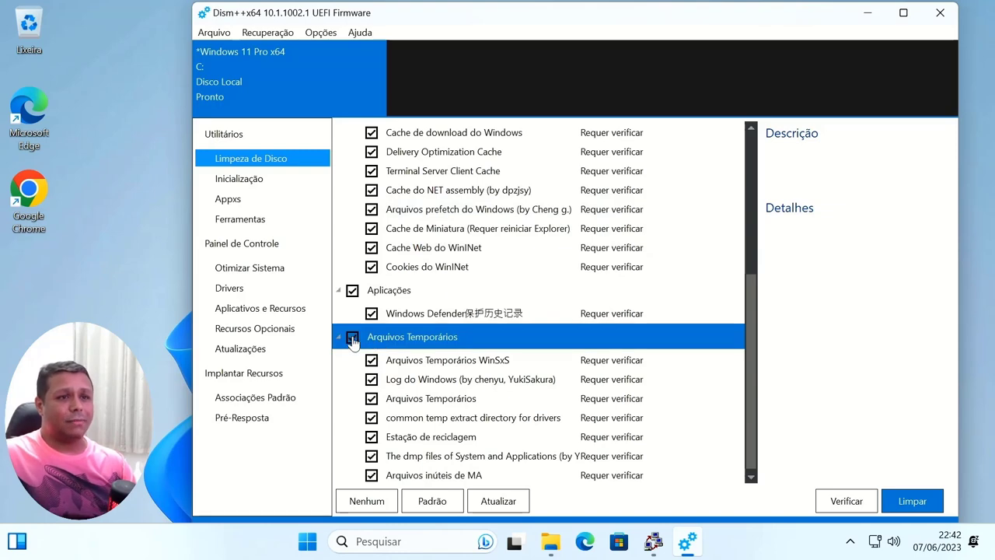
{"action": "left_click", "coordinate": [908, 503]}
{"action": "left_click", "coordinate": [560, 326]}
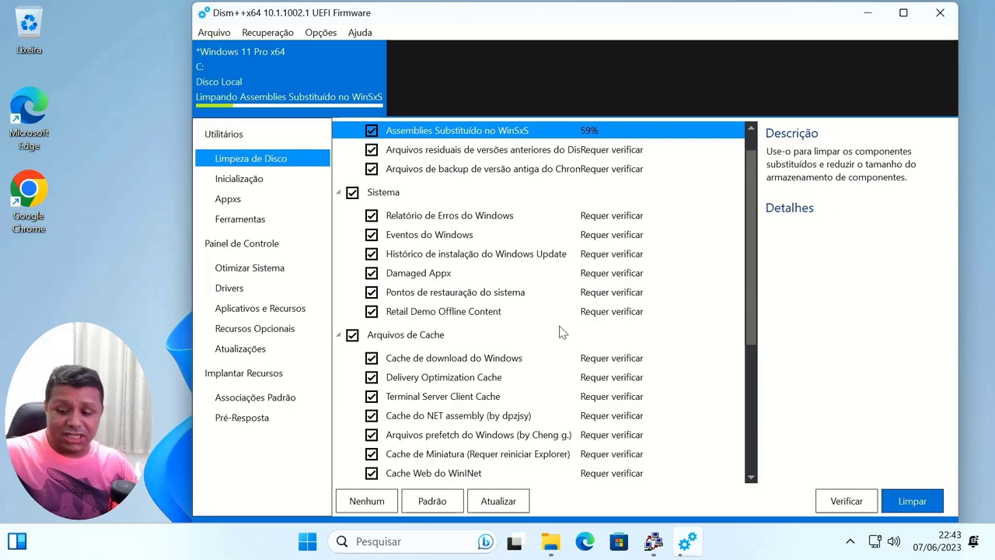
Configure Sysprep to enter the system's out-of-box experience (OOBE) with Generalizar enabled and Desligar as the shutdown option
{"action": "left_click", "coordinate": [654, 542]}
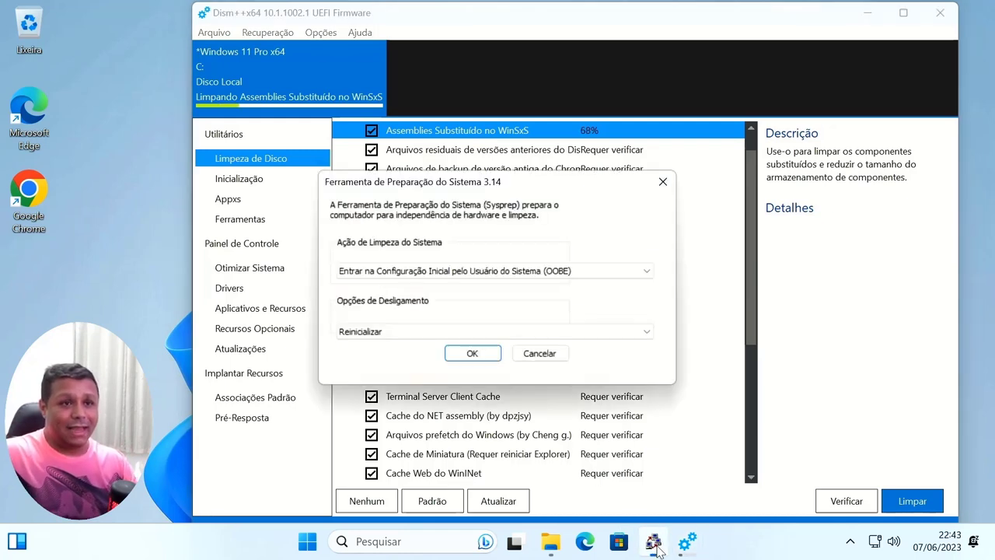
{"action": "left_click", "coordinate": [354, 280]}
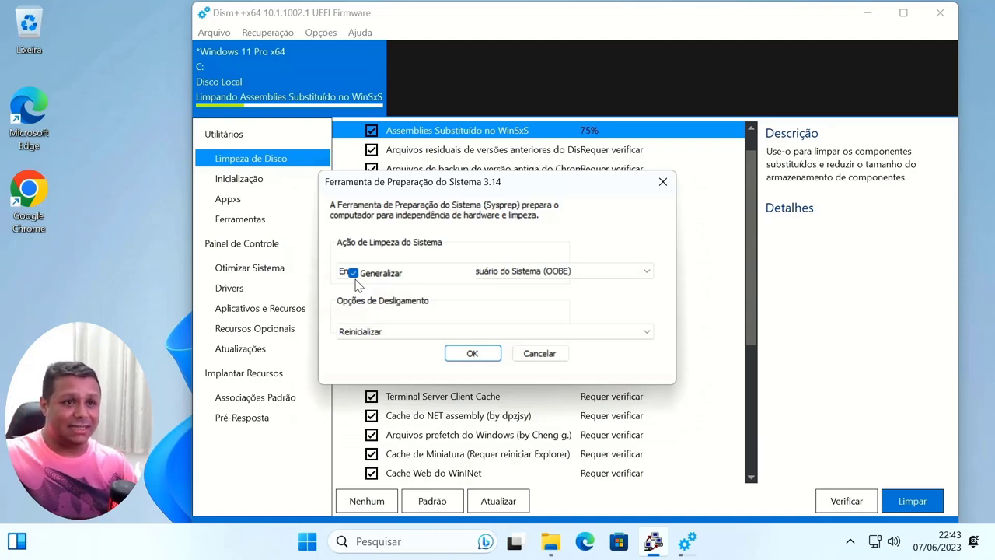
{"action": "left_click", "coordinate": [574, 272]}
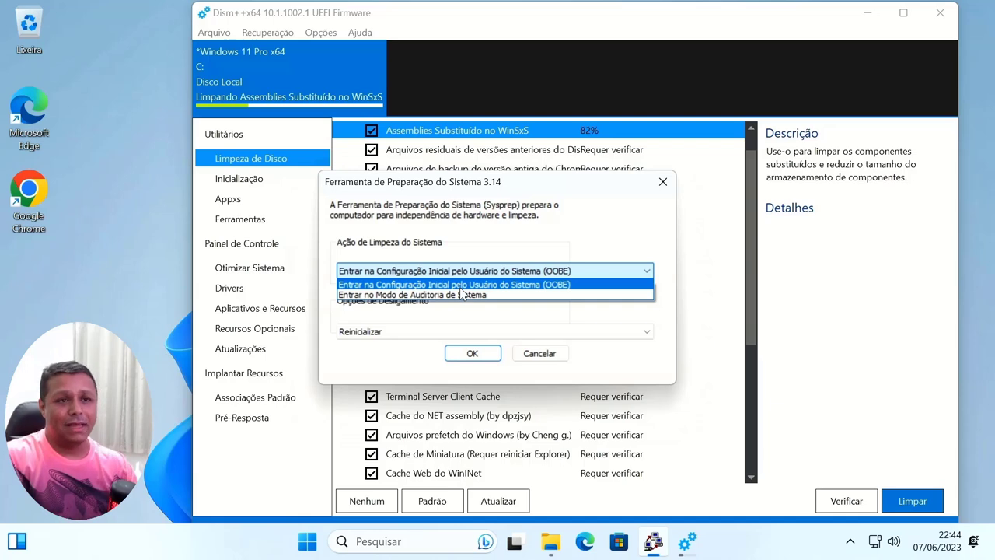
{"action": "left_click", "coordinate": [422, 300]}
{"action": "left_click", "coordinate": [378, 335]}
{"action": "left_click", "coordinate": [381, 335]}
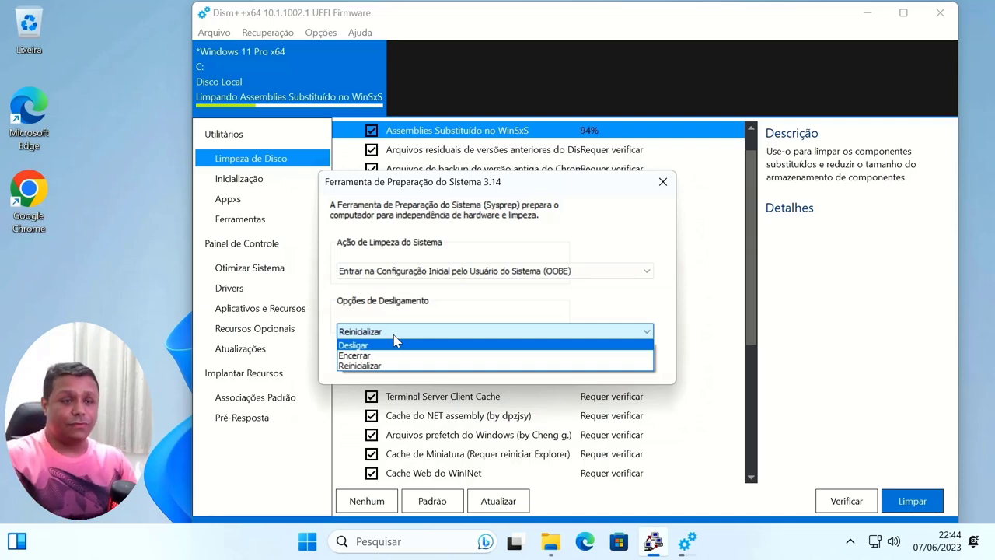
{"action": "left_click", "coordinate": [381, 344]}
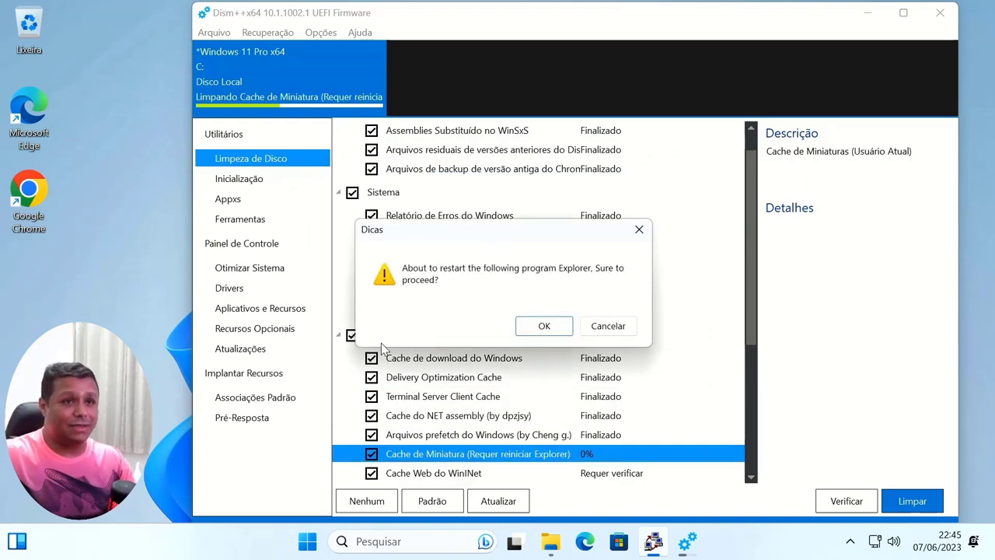
Allow the Explorer restart for the thumbnail cache cleanup and dismiss the cleanup report
{"action": "left_click", "coordinate": [558, 328]}
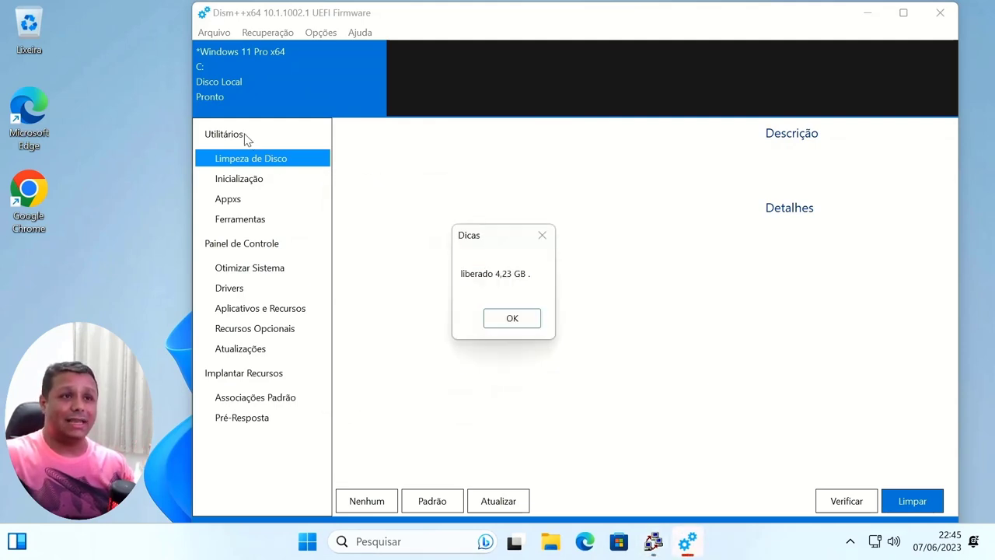
{"action": "left_click", "coordinate": [512, 320]}
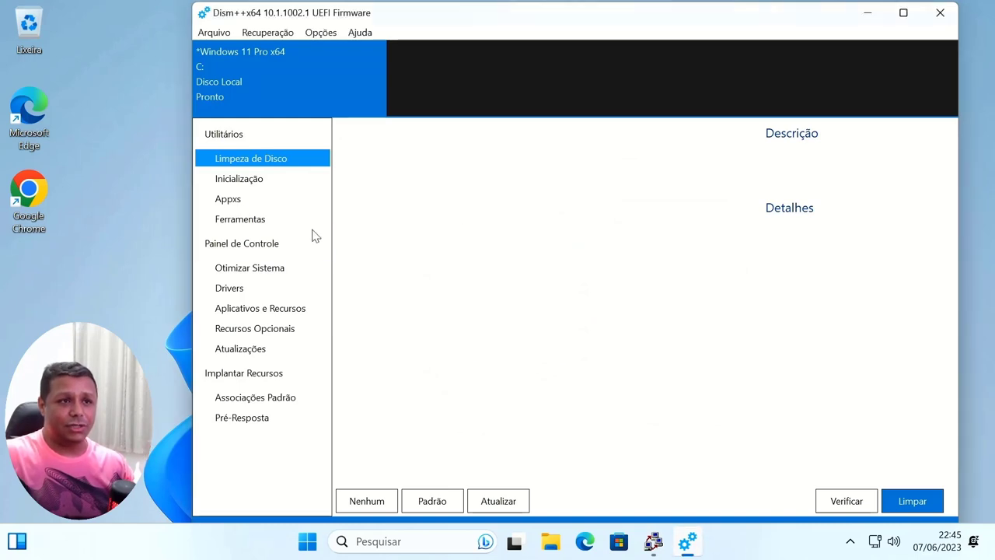
Open the ESD/WIM conversion tool, enter install.esd as the destination file, and close the assistant without converting
{"action": "left_click", "coordinate": [271, 221]}
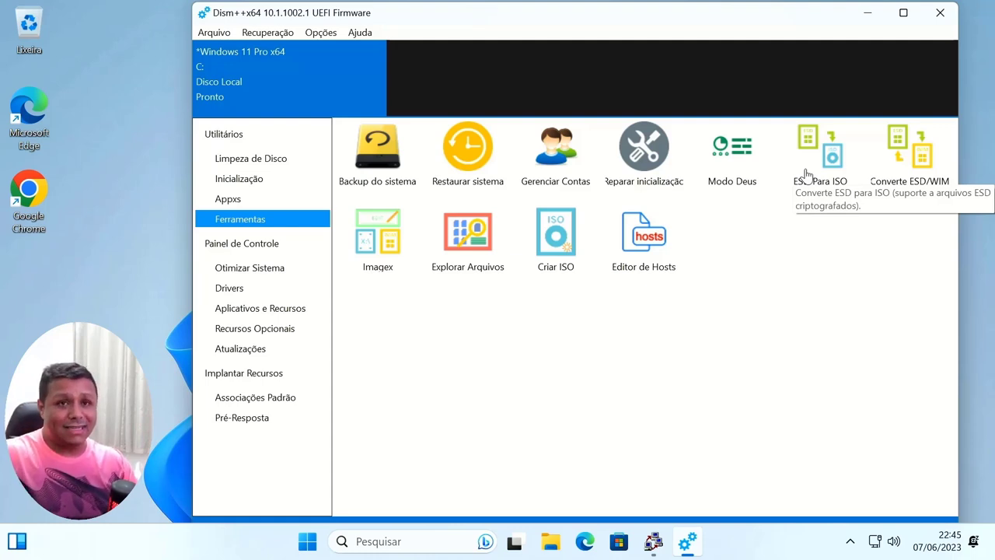
{"action": "left_click", "coordinate": [904, 180]}
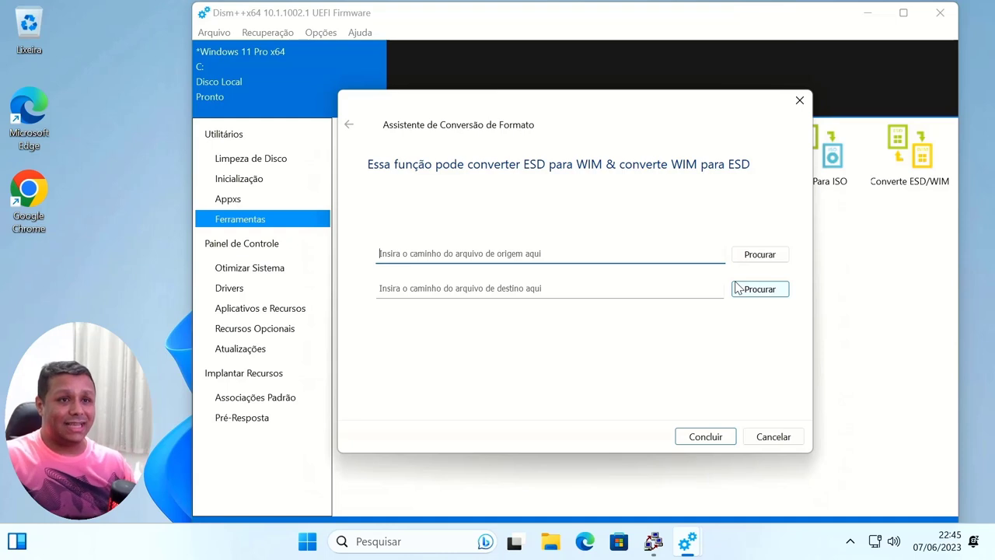
{"action": "left_click", "coordinate": [667, 289]}
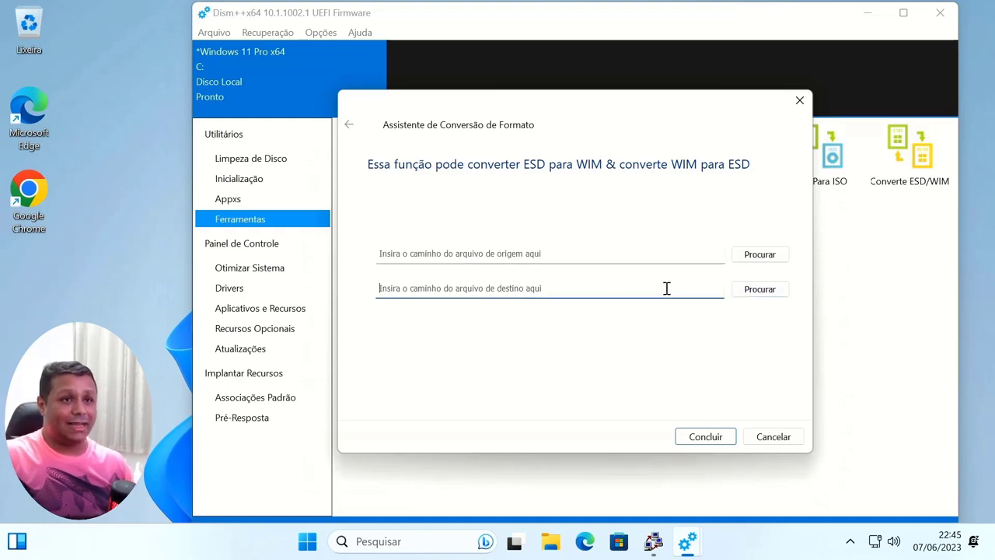
{"action": "type", "text": "ins"}
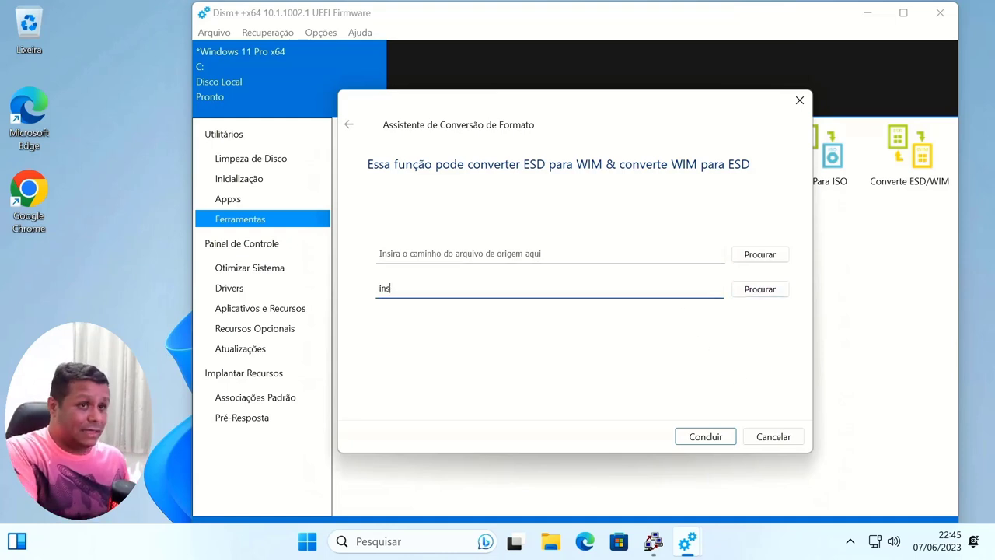
{"action": "type", "text": "tall.esd"}
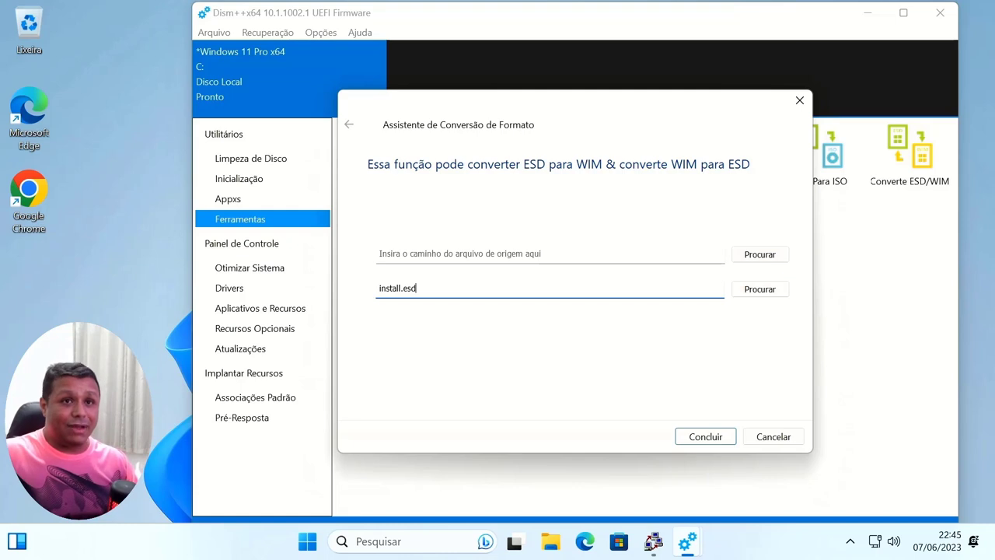
{"action": "left_click", "coordinate": [801, 101]}
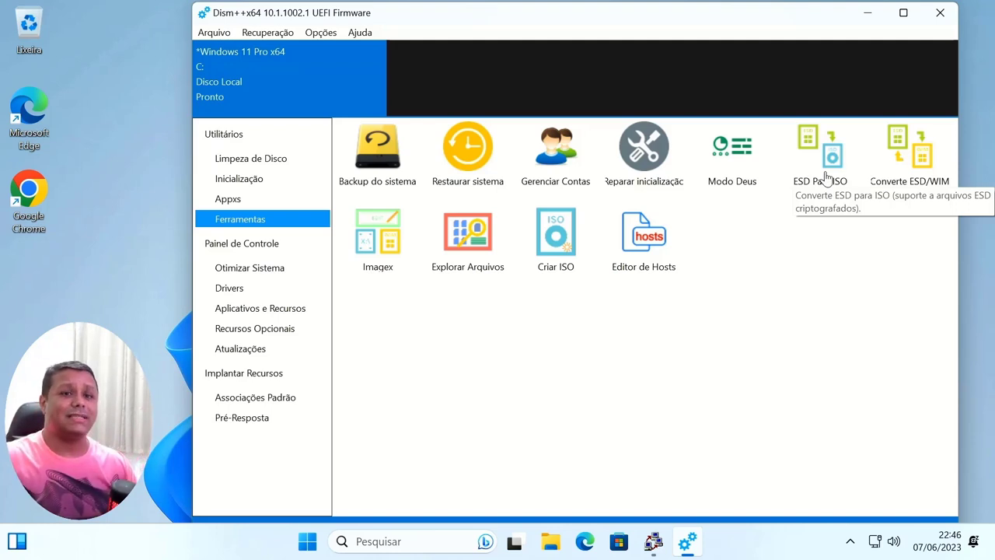
Close Dism++, permanently delete the Dism++10.1.1002.1B archive and folder from Downloads, and check the File Explorer home view
{"action": "left_click", "coordinate": [940, 13]}
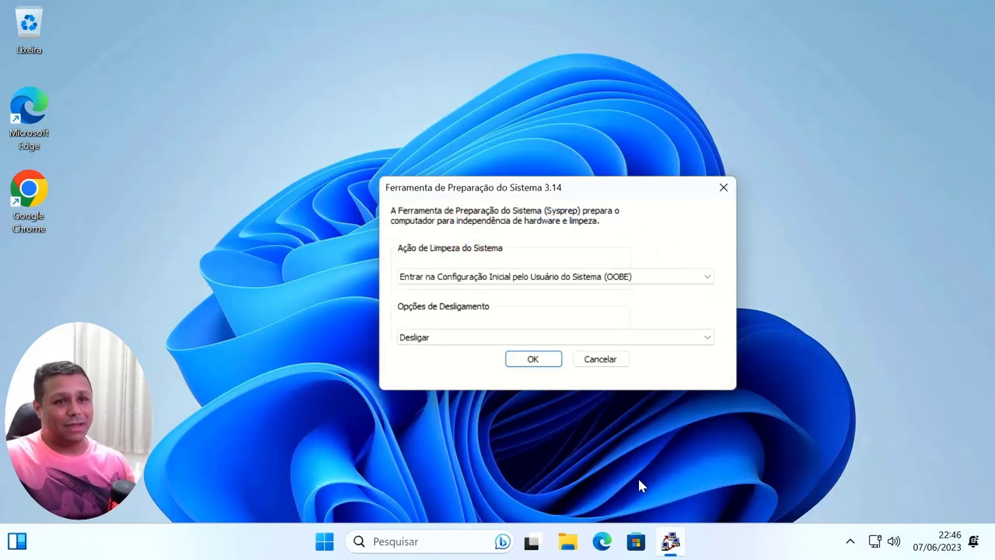
{"action": "left_click", "coordinate": [568, 542]}
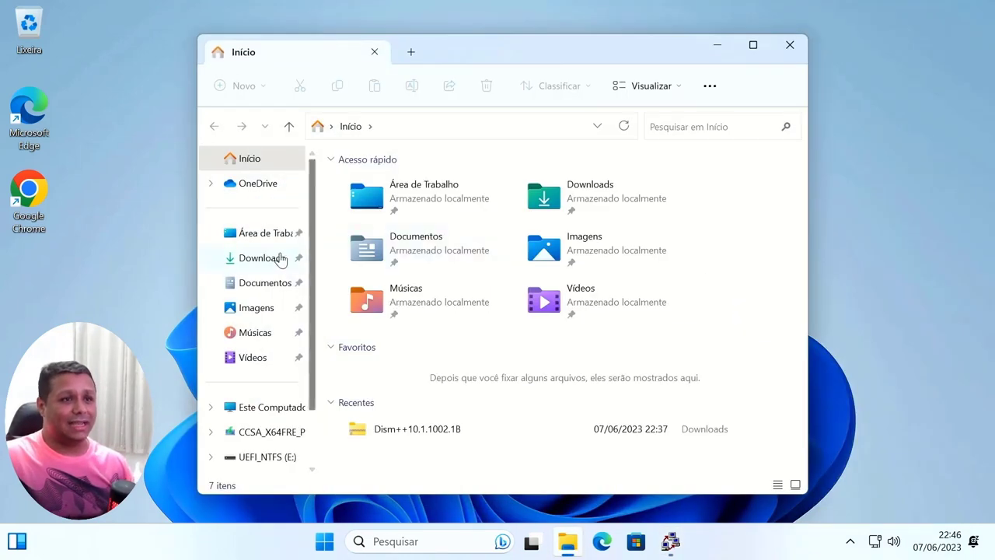
{"action": "left_click", "coordinate": [283, 258]}
{"action": "left_click_drag", "start_coordinate": [450, 302], "coordinate": [381, 205]}
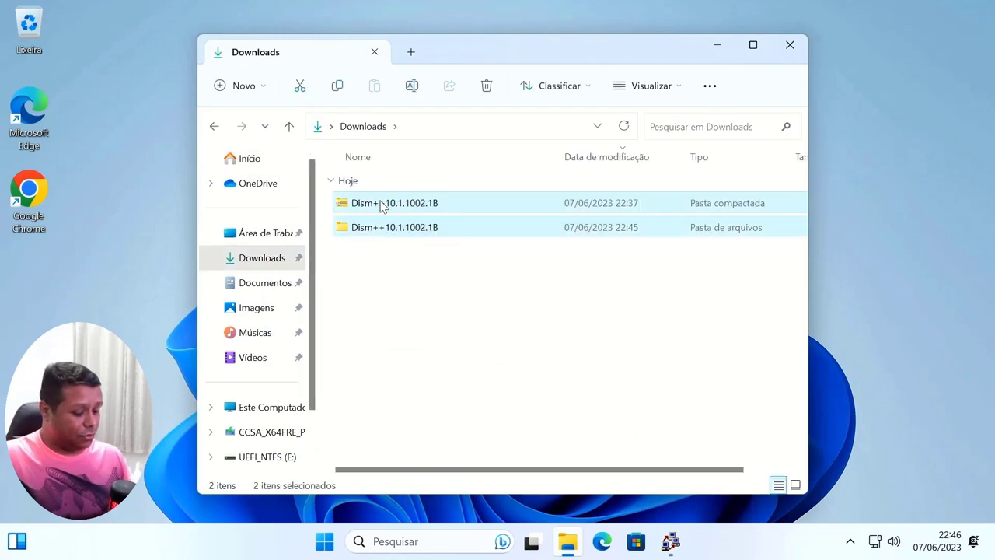
{"action": "key", "text": "shift+Delete"}
{"action": "key", "text": "Return"}
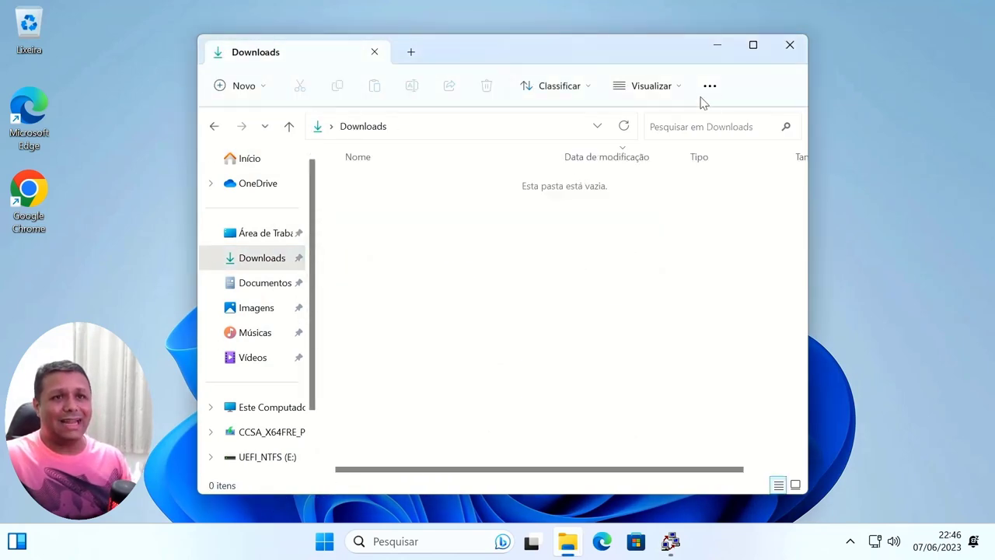
{"action": "left_click", "coordinate": [791, 48]}
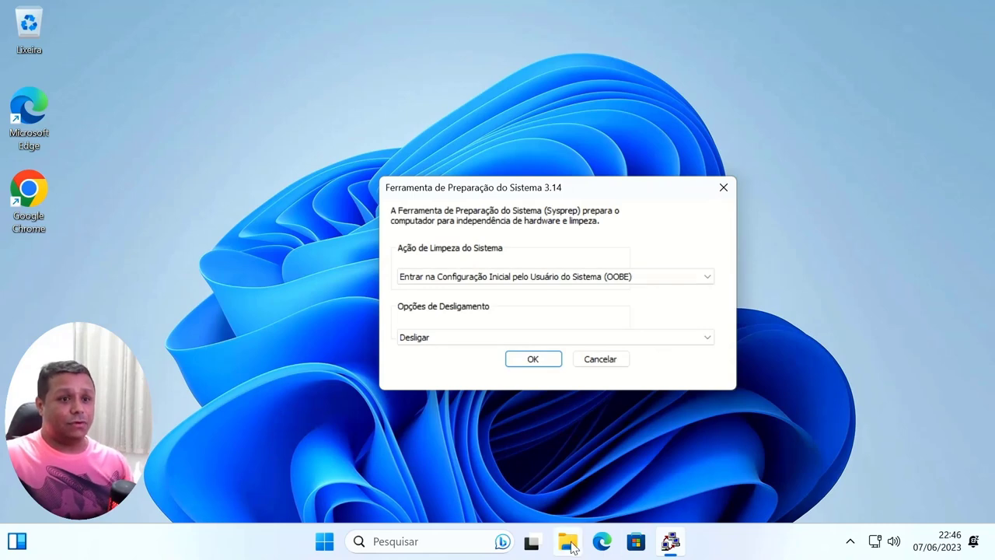
{"action": "left_click", "coordinate": [568, 542]}
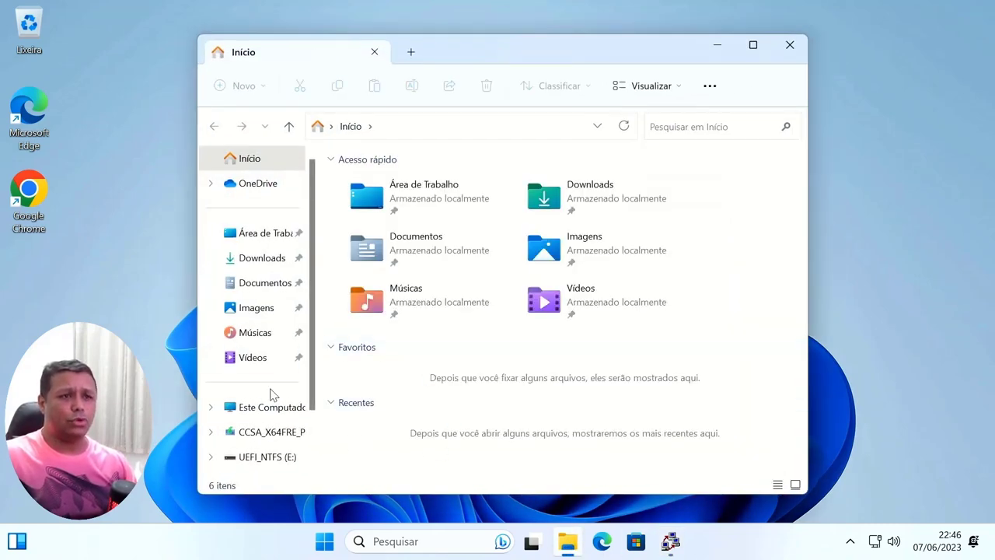
{"action": "left_click", "coordinate": [790, 47]}
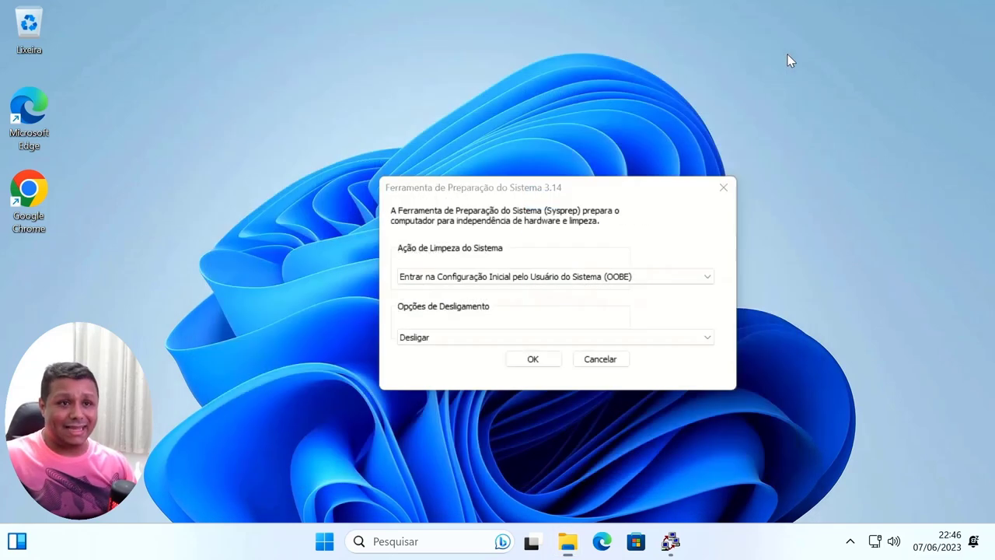
Run Sysprep with the OOBE action, Generalizar enabled and Desligar as the shutdown option
{"action": "left_click", "coordinate": [439, 286]}
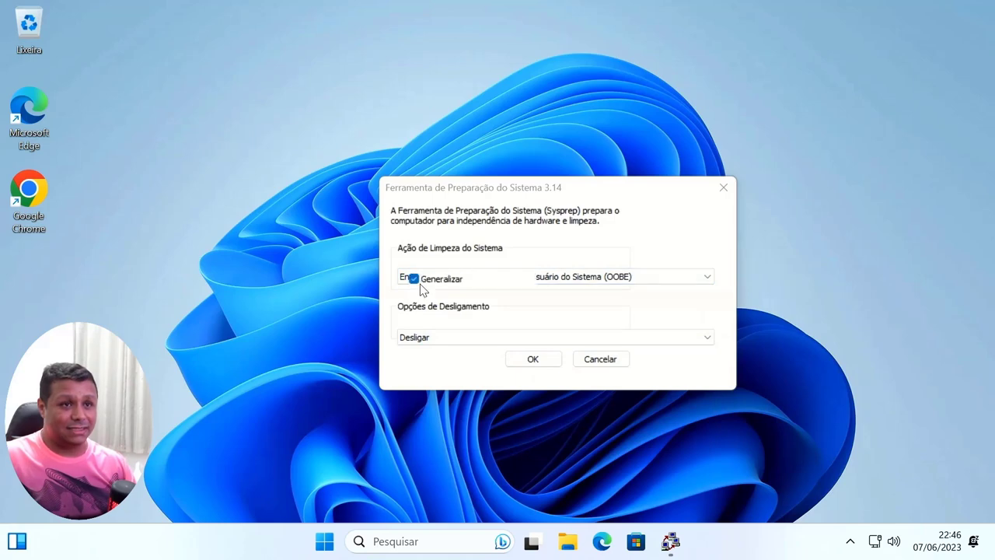
{"action": "left_click", "coordinate": [532, 360]}
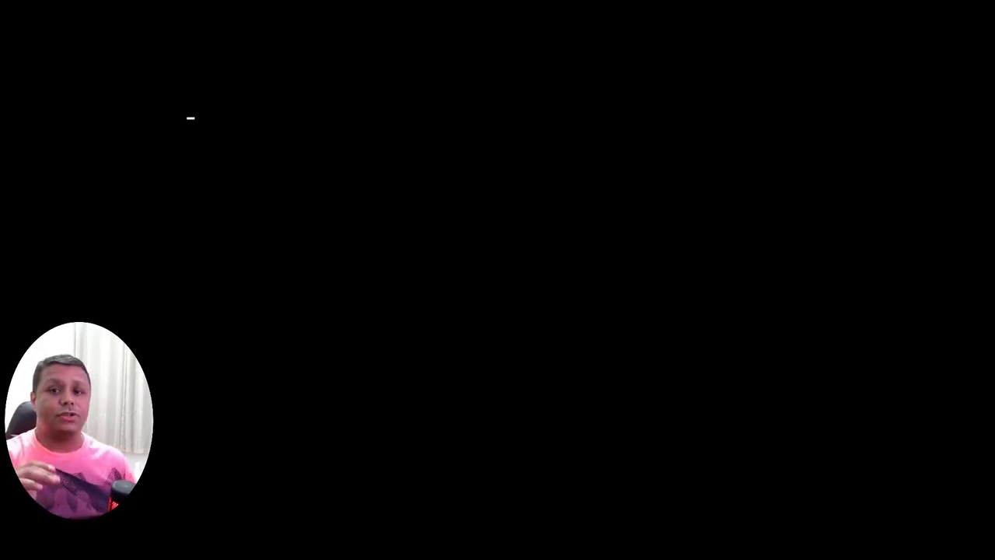
Boot the computer from Partition 1 of the SanDisk Cruzer Blade and cancel the Windows installation wizard
{"action": "key", "text": "F12"}
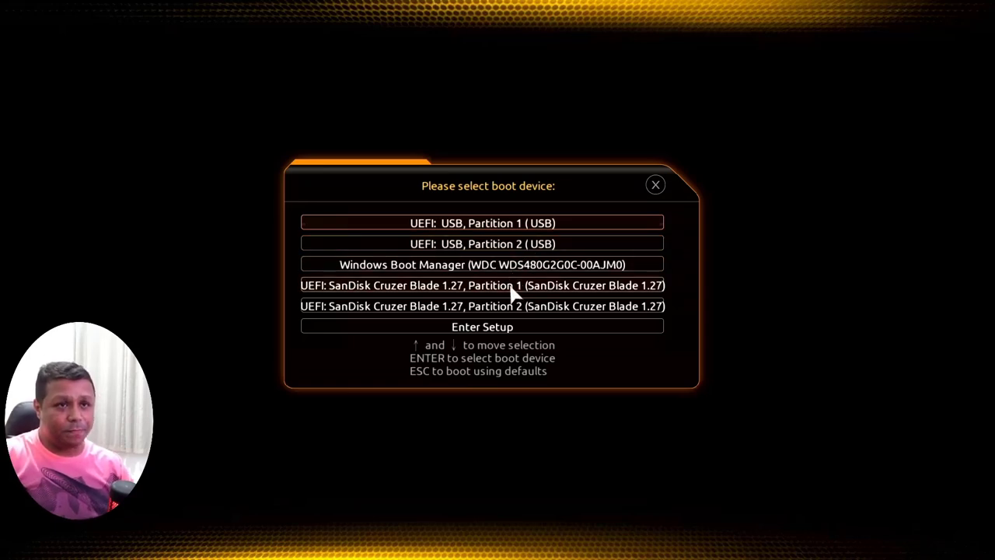
{"action": "left_click", "coordinate": [516, 285]}
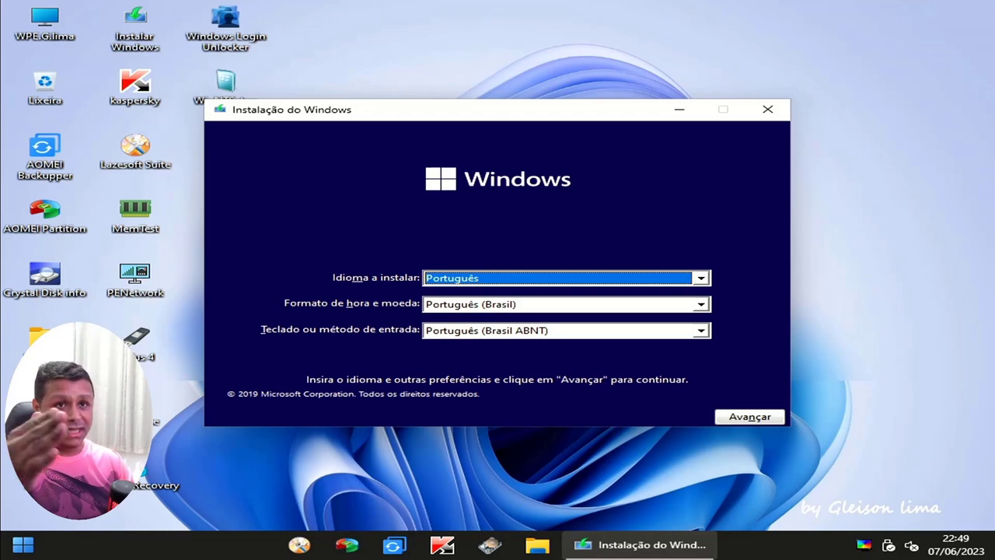
{"action": "left_click", "coordinate": [768, 109]}
{"action": "left_click", "coordinate": [622, 325]}
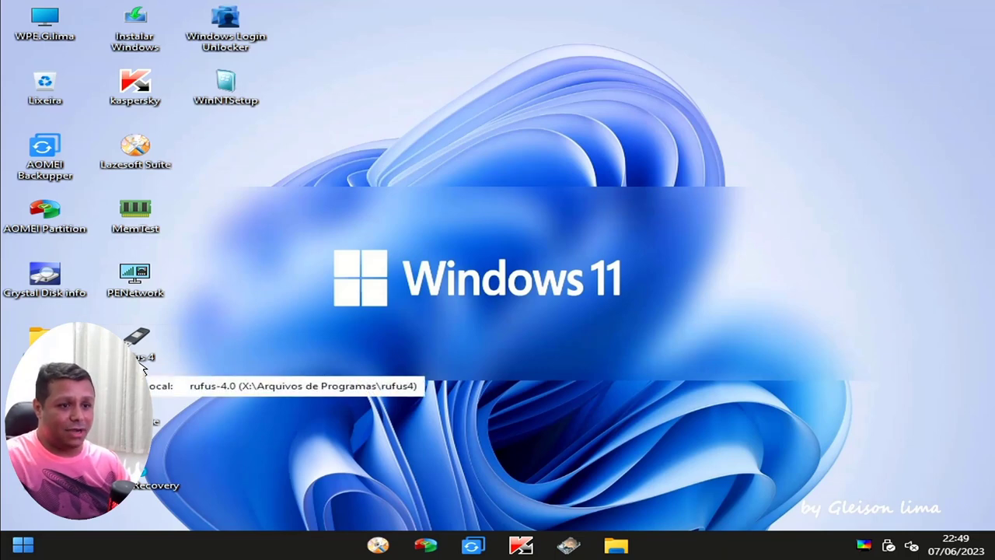
Open GImageX and choose the local disk C:\ as the source of the WIM capture
{"action": "double_click", "coordinate": [43, 404]}
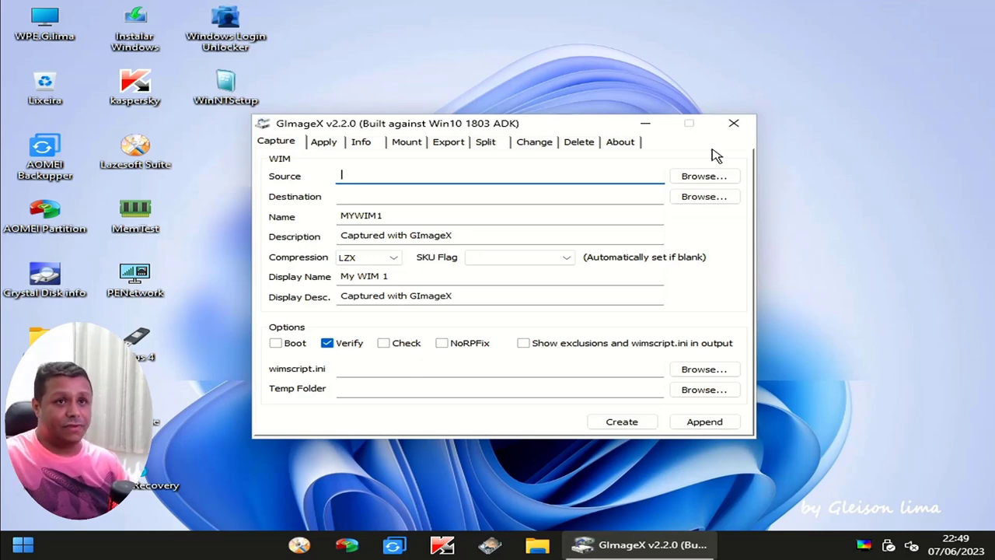
{"action": "left_click", "coordinate": [720, 178]}
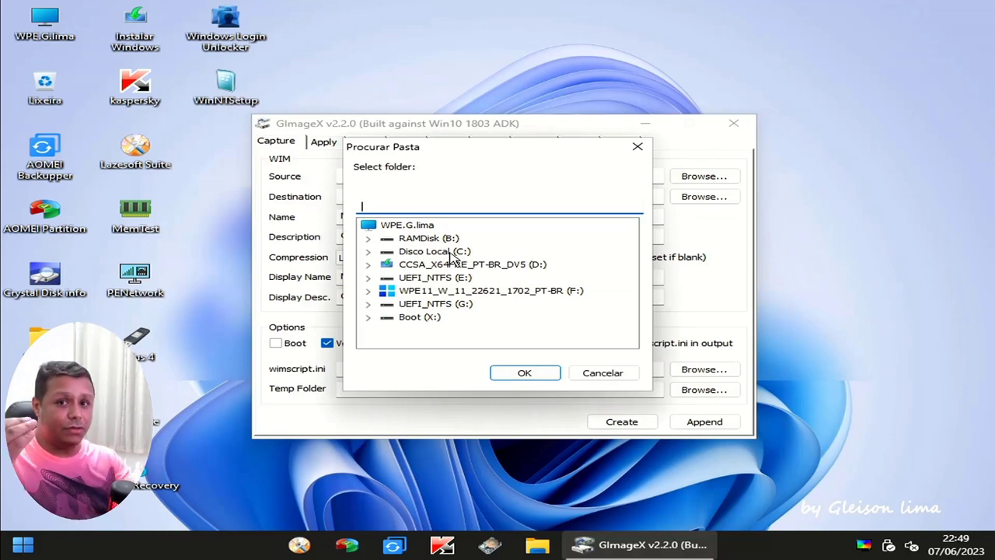
{"action": "left_click", "coordinate": [449, 254]}
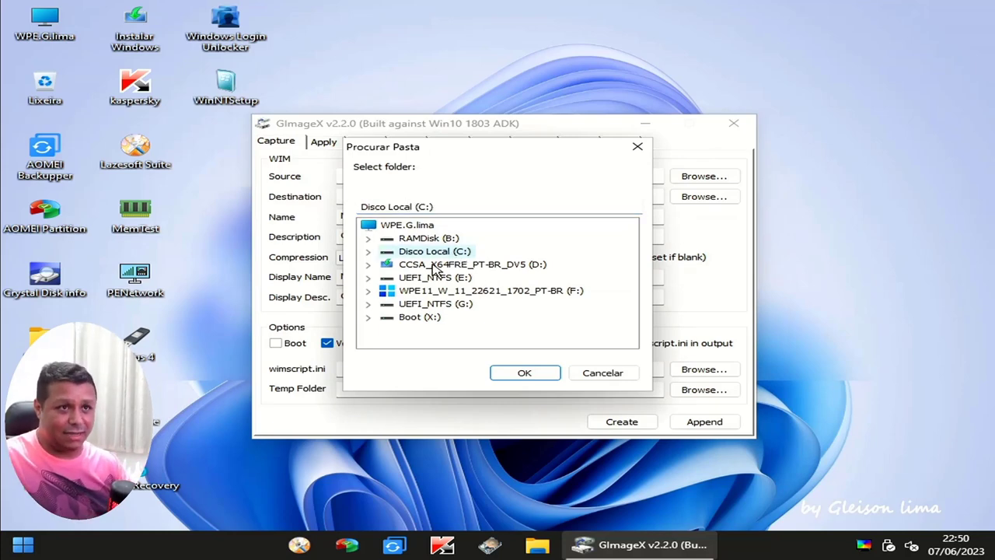
{"action": "left_click", "coordinate": [369, 252]}
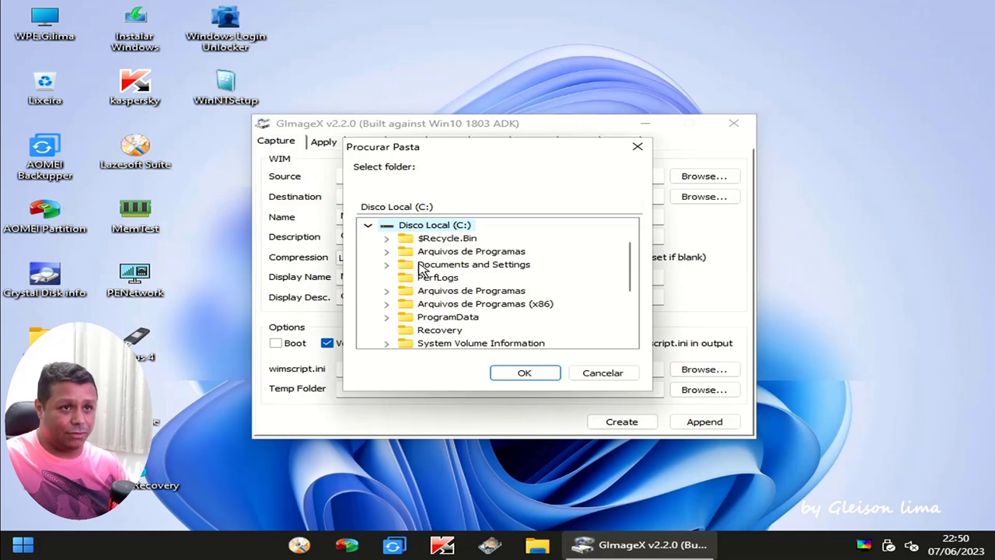
{"action": "left_click", "coordinate": [527, 373]}
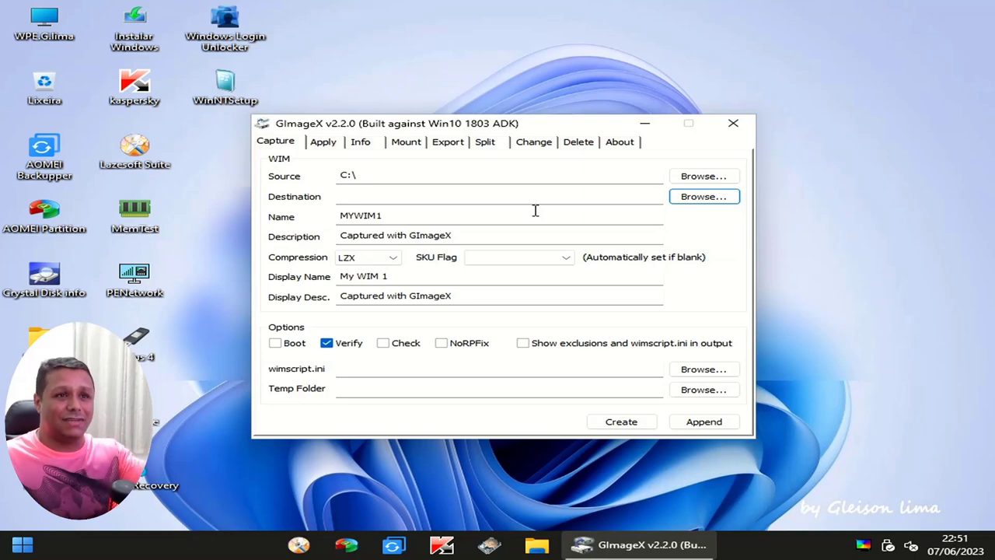
Set the capture destination to a WIM file named install.wim in the instal folder on drive H:
{"action": "left_click", "coordinate": [709, 199]}
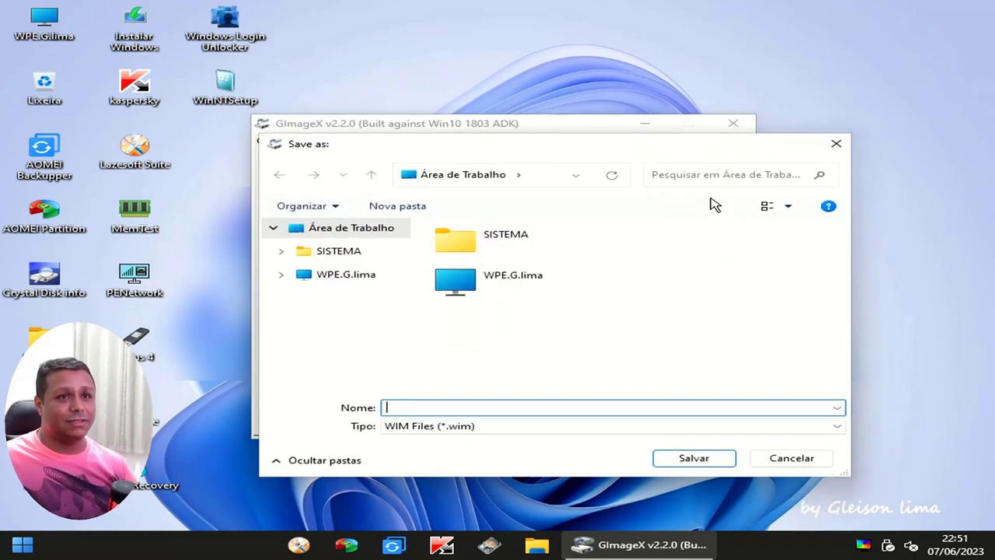
{"action": "left_click", "coordinate": [343, 276]}
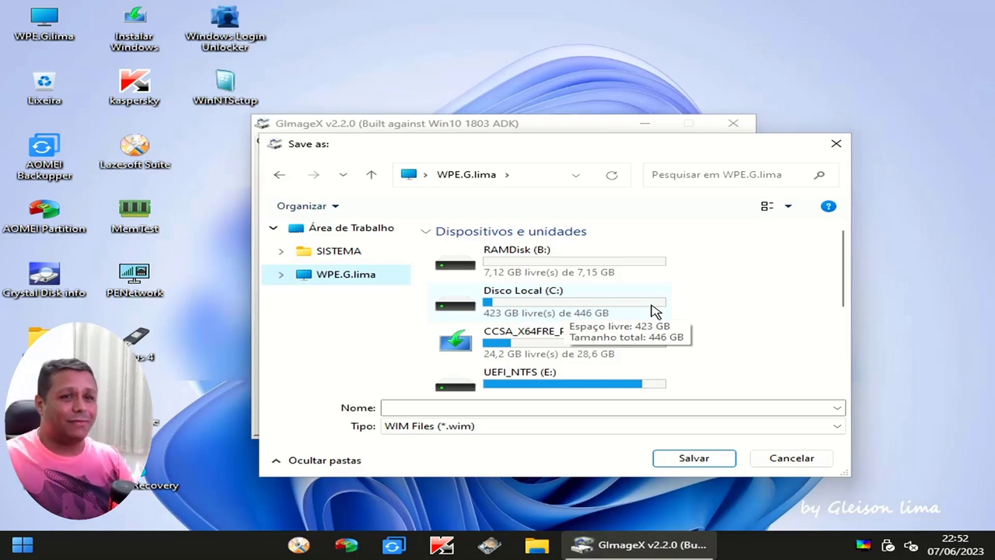
{"action": "scroll", "coordinate": [652, 310], "scroll_direction": "down", "scroll_amount": 3}
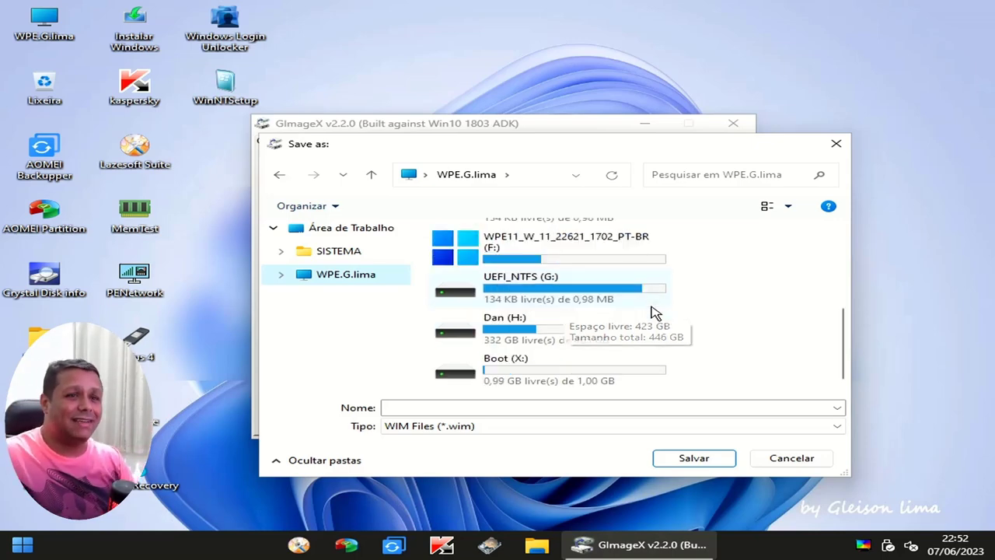
{"action": "left_click", "coordinate": [560, 331]}
{"action": "double_click", "coordinate": [565, 338]}
{"action": "type", "text": "install.wim"}
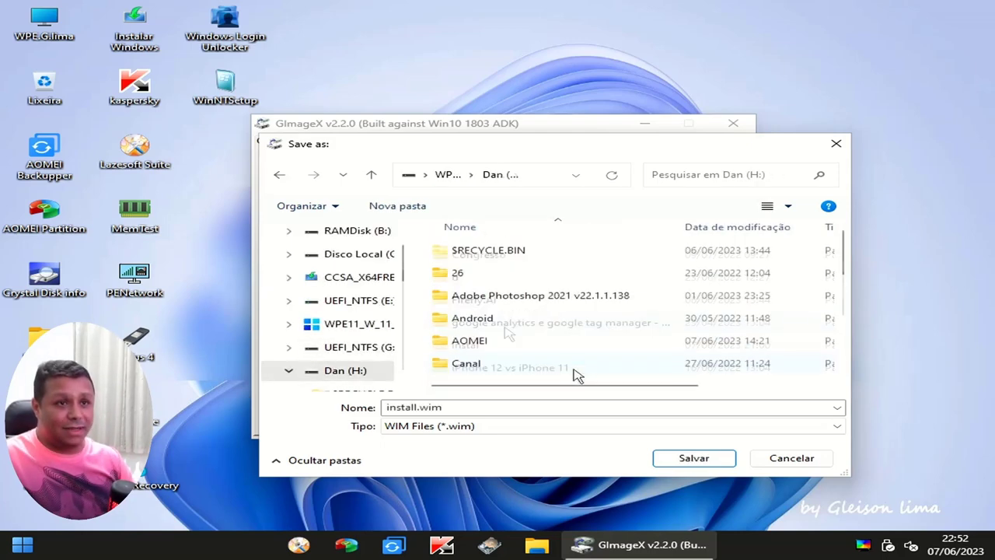
{"action": "scroll", "coordinate": [521, 339], "scroll_direction": "down", "scroll_amount": 3}
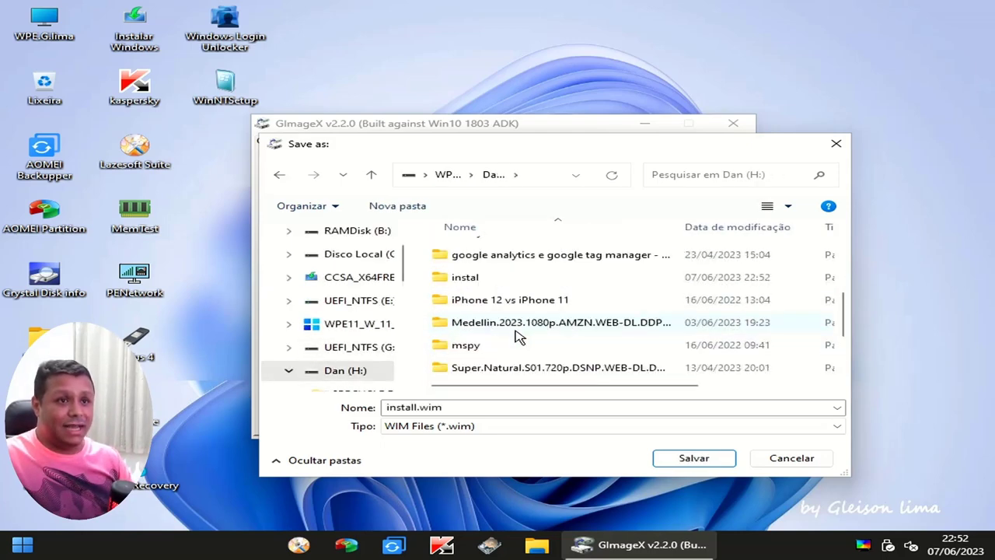
{"action": "double_click", "coordinate": [471, 280]}
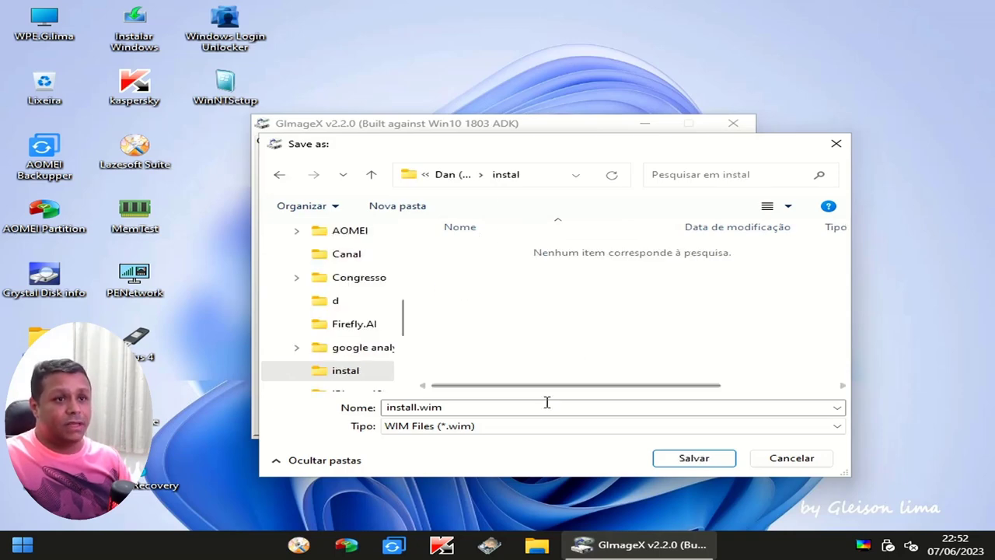
{"action": "left_click_drag", "start_coordinate": [454, 407], "coordinate": [392, 409]}
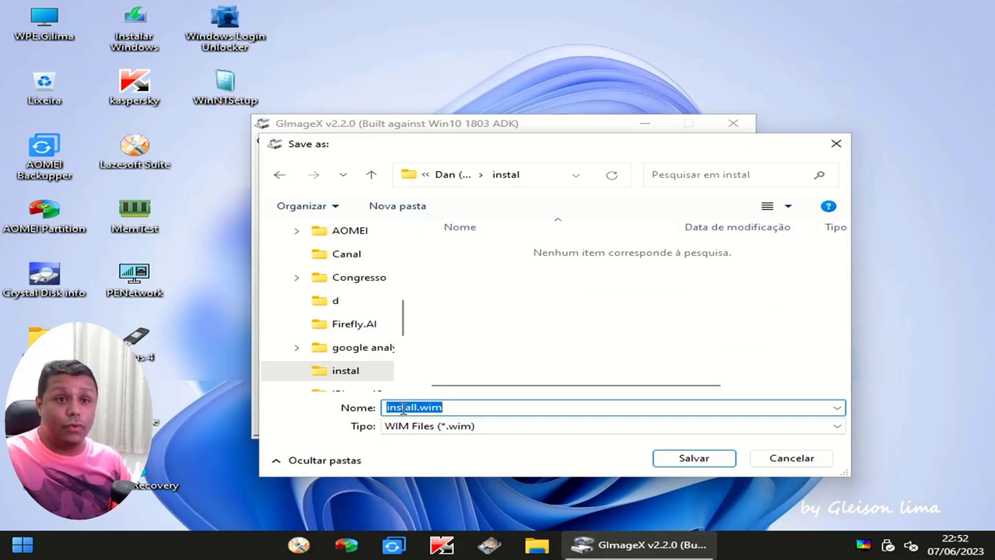
{"action": "left_click", "coordinate": [674, 462]}
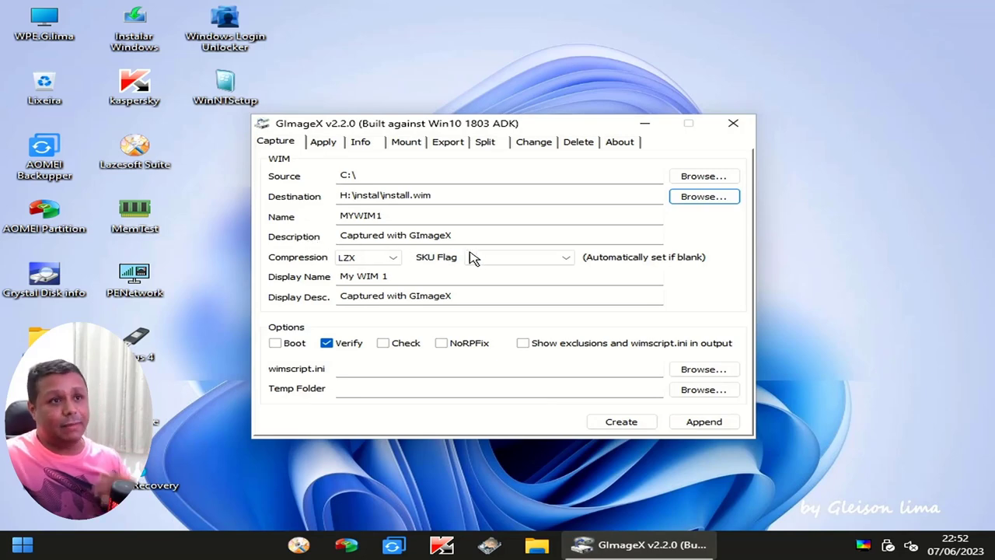
Set the image name to Win 11 Pro and the description to Backup 07 06 23, checking the date against the system calendar
{"action": "left_click_drag", "start_coordinate": [470, 236], "coordinate": [330, 237]}
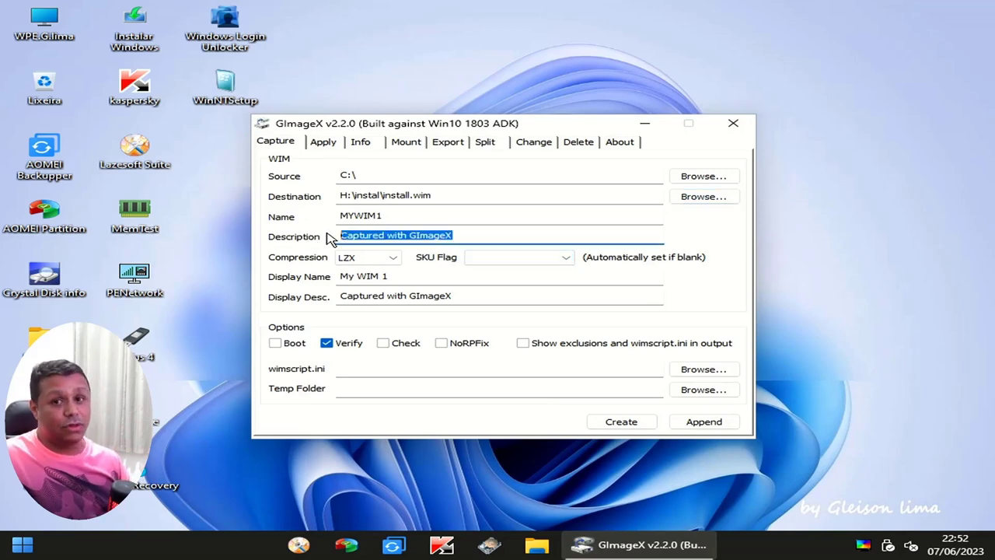
{"action": "left_click_drag", "start_coordinate": [393, 215], "coordinate": [330, 217]}
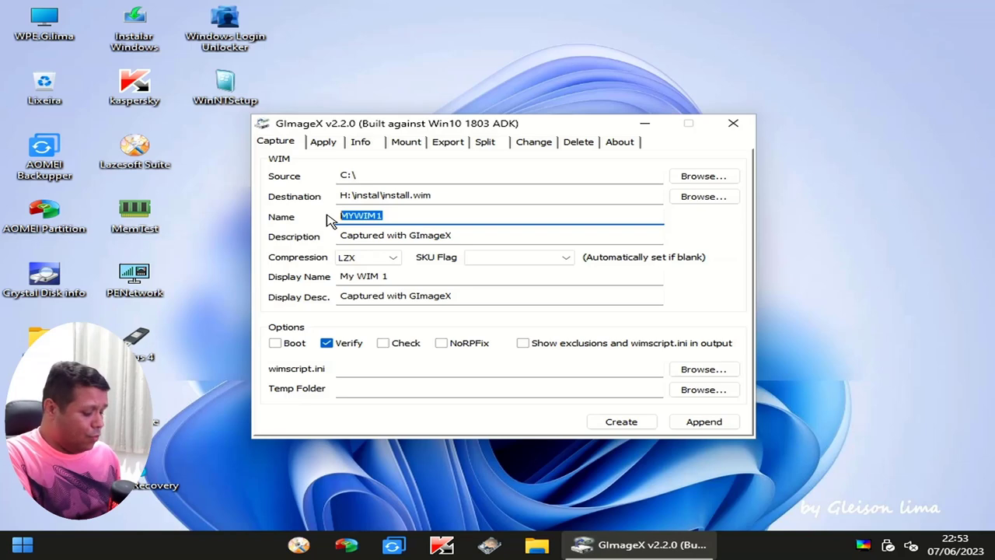
{"action": "type", "text": "Wind"}
{"action": "key", "text": "BackSpace"}
{"action": "type", "text": "11 Pro"}
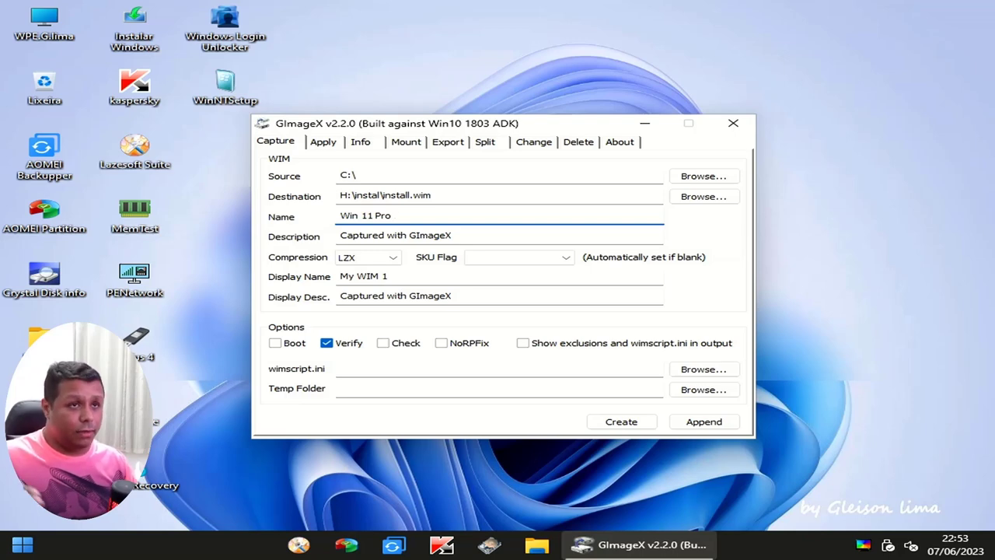
{"action": "left_click_drag", "start_coordinate": [465, 242], "coordinate": [322, 253]}
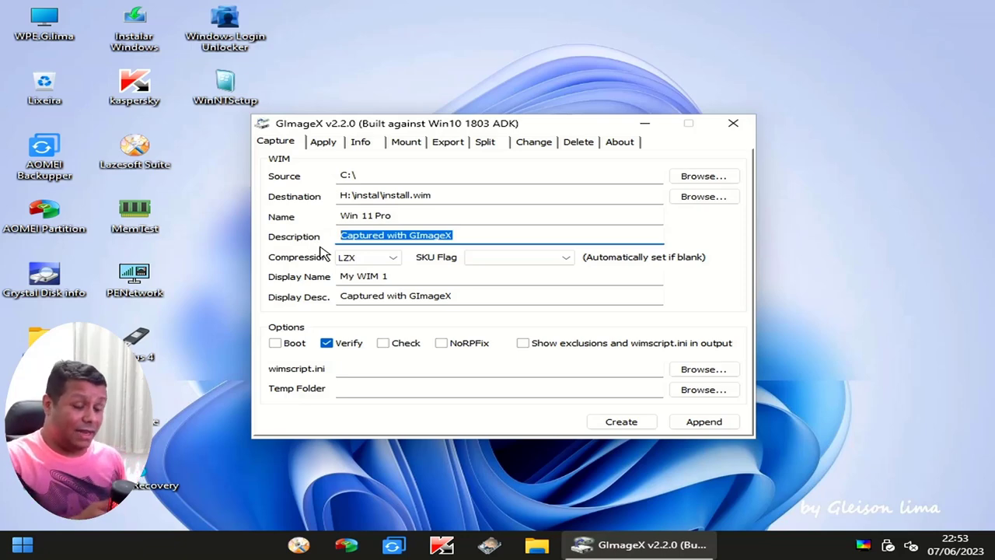
{"action": "type", "text": "Backup 07 06 23"}
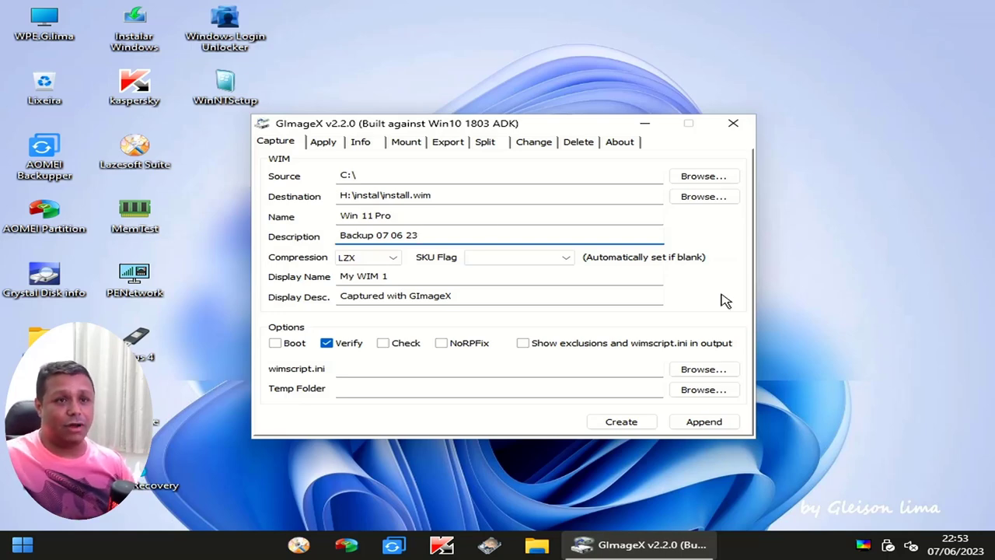
{"action": "left_click", "coordinate": [963, 547]}
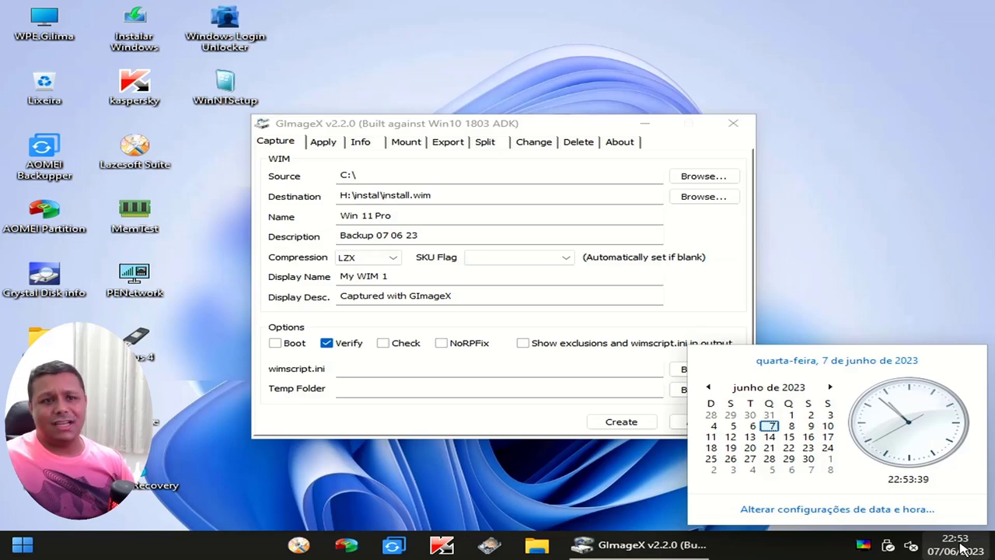
{"action": "left_click", "coordinate": [894, 314]}
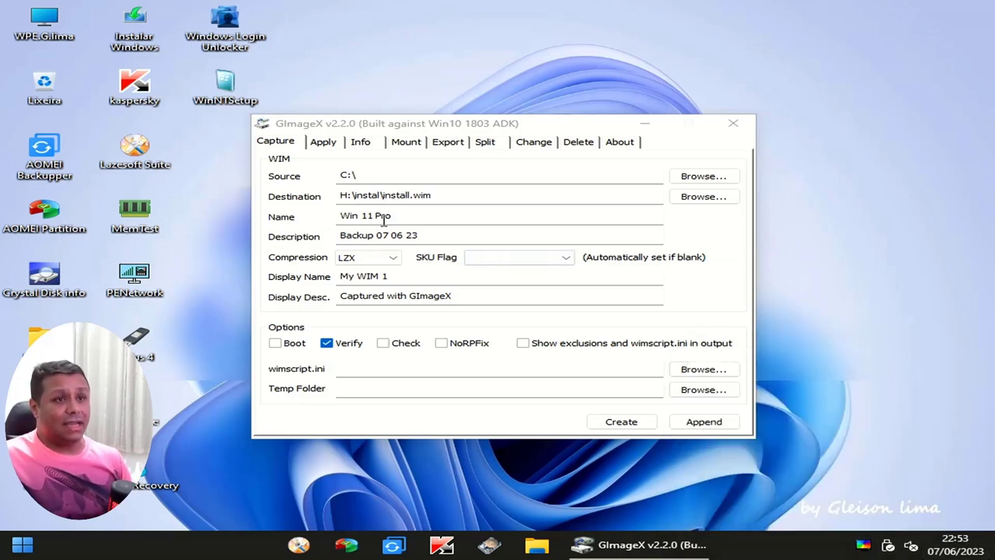
Copy the image name Win 11 Pro into the display name and Backup 07 06 23 into the display description
{"action": "left_click_drag", "start_coordinate": [414, 221], "coordinate": [296, 238]}
{"action": "key", "text": "ctrl+c"}
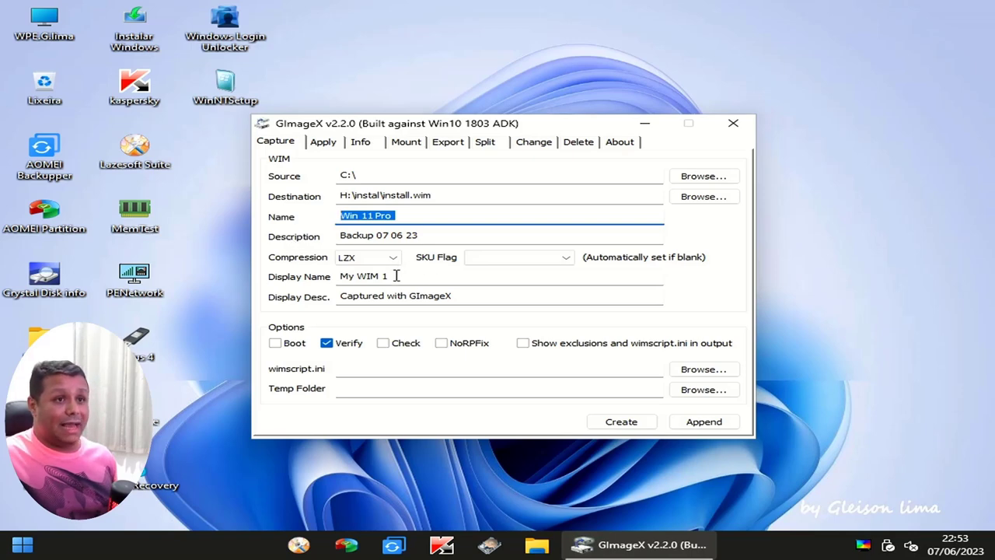
{"action": "left_click_drag", "start_coordinate": [398, 275], "coordinate": [309, 284]}
{"action": "key", "text": "ctrl+v"}
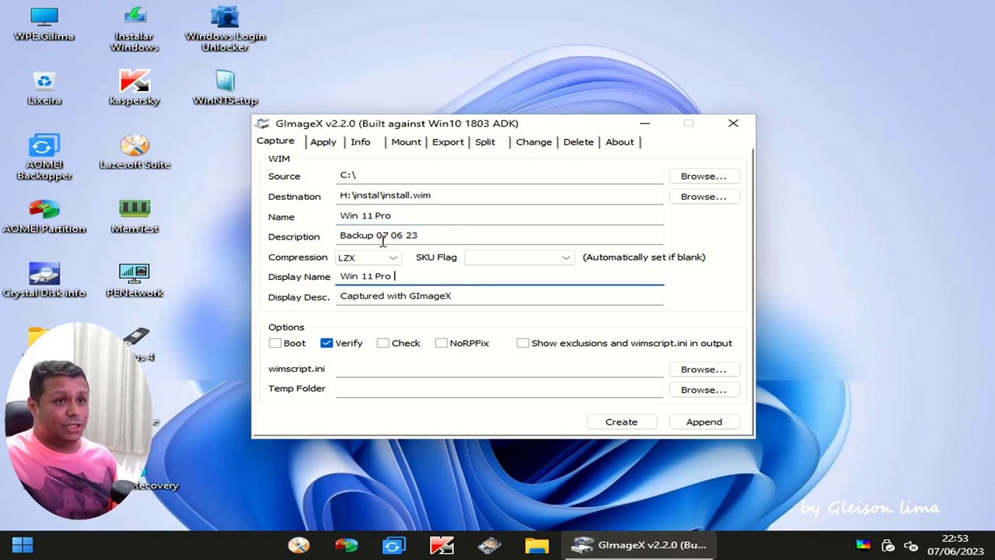
{"action": "left_click_drag", "start_coordinate": [432, 241], "coordinate": [311, 236]}
{"action": "key", "text": "ctrl+c"}
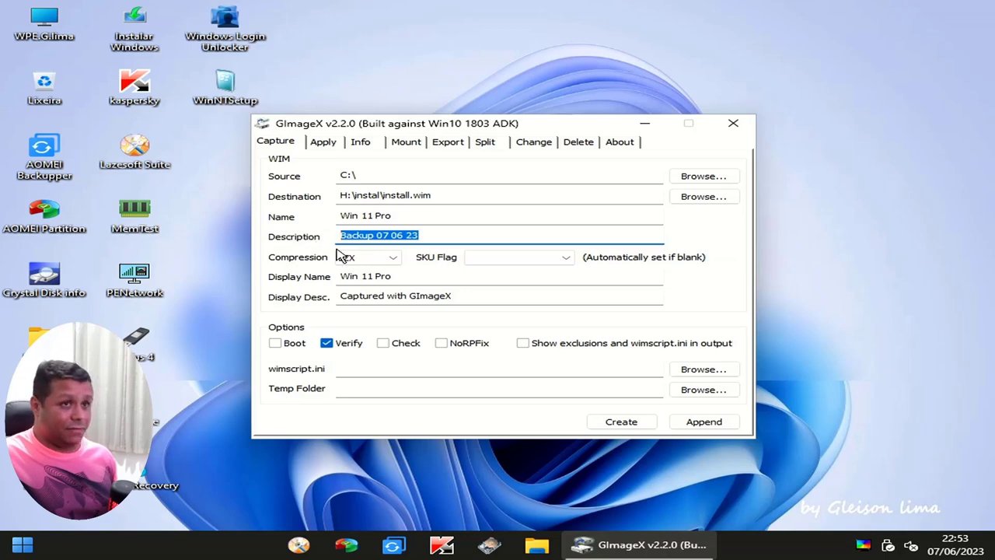
{"action": "left_click_drag", "start_coordinate": [469, 297], "coordinate": [314, 299]}
{"action": "key", "text": "ctrl+v"}
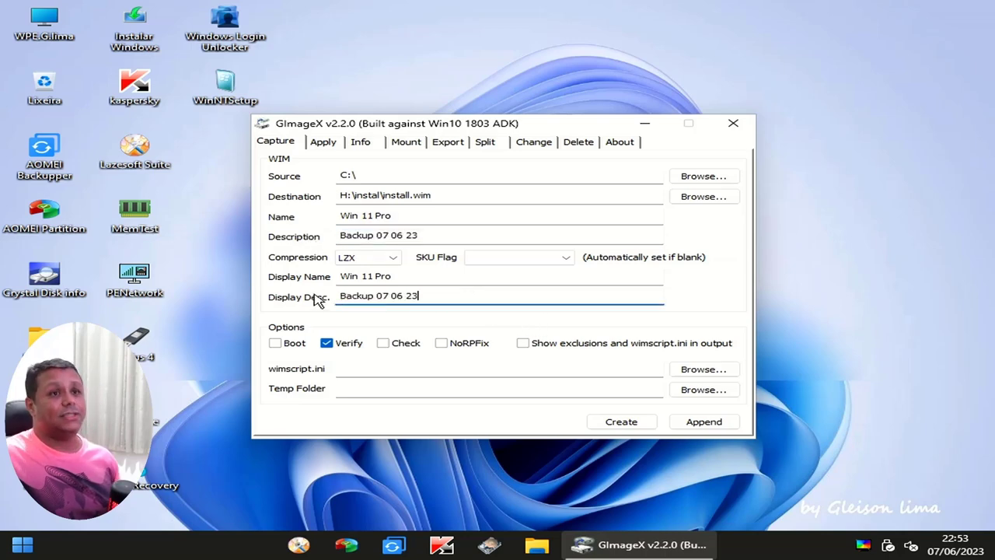
Set the compression to XPRESS and create the WIM image, closing GImageX once the capture completes
{"action": "left_click", "coordinate": [342, 262]}
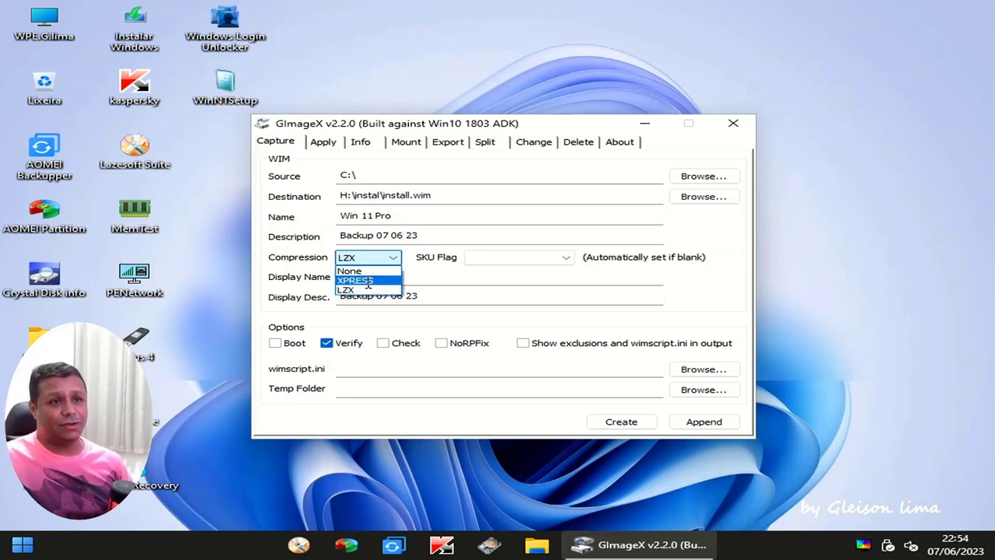
{"action": "left_click", "coordinate": [358, 279]}
{"action": "left_click", "coordinate": [364, 261]}
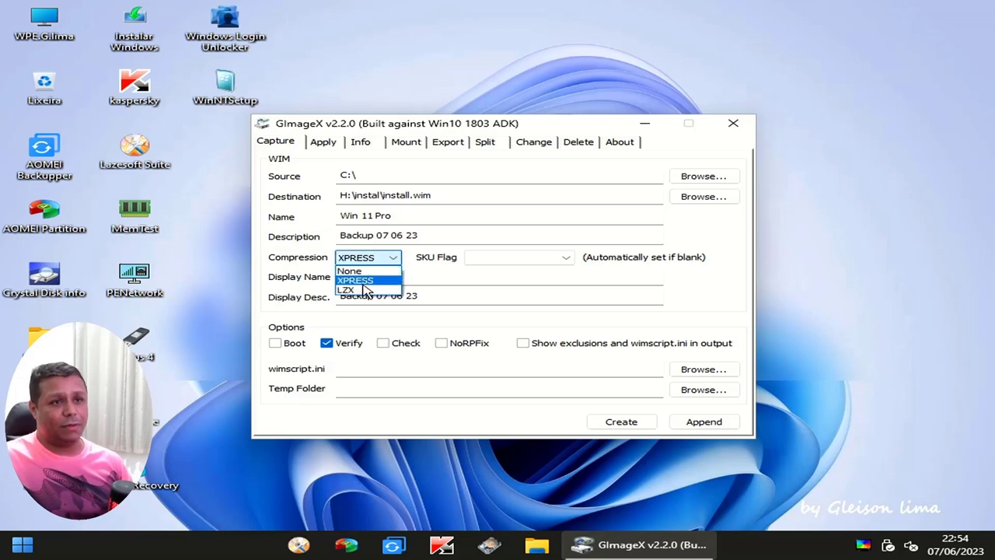
{"action": "left_click", "coordinate": [362, 280]}
{"action": "left_click", "coordinate": [367, 260]}
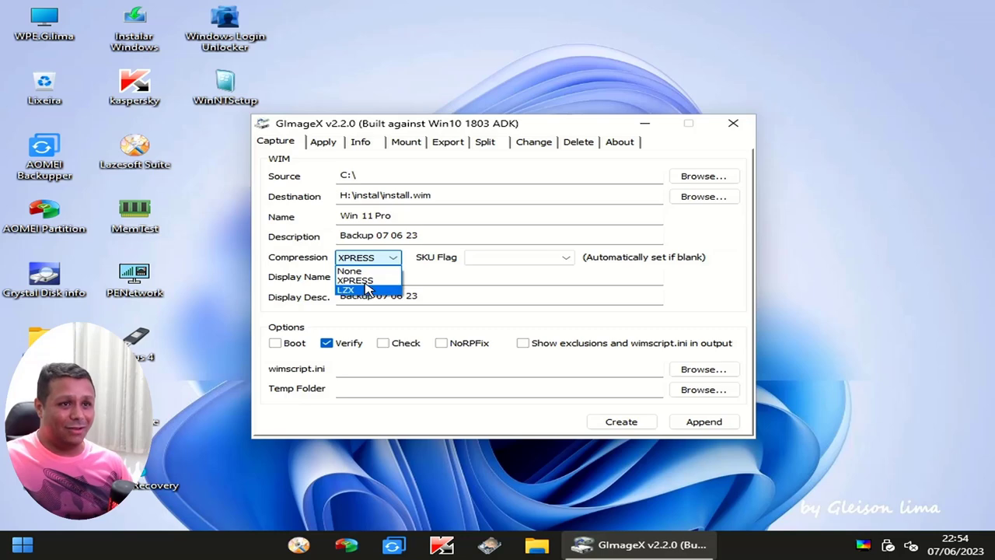
{"action": "left_click", "coordinate": [362, 280]}
{"action": "left_click", "coordinate": [629, 420]}
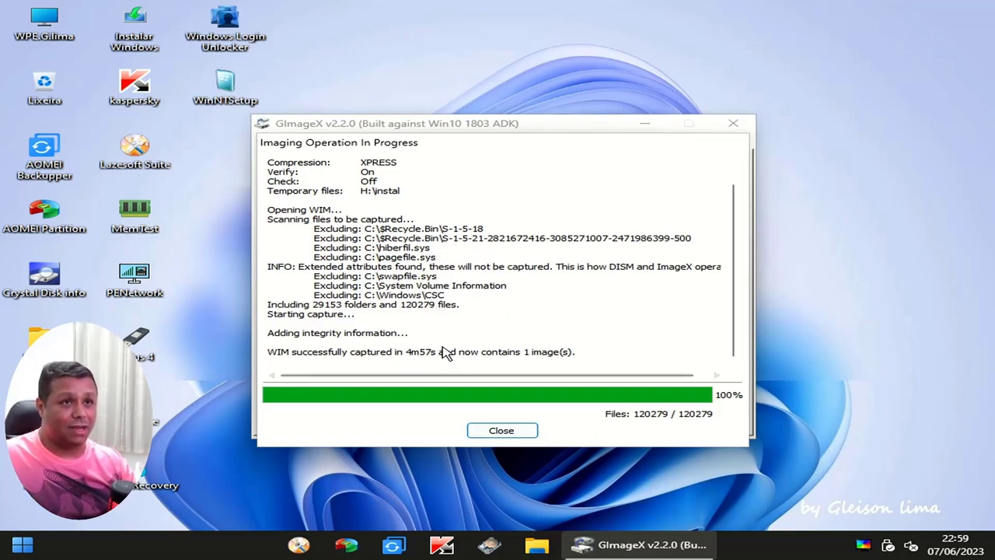
{"action": "left_click", "coordinate": [501, 430]}
{"action": "left_click", "coordinate": [739, 124]}
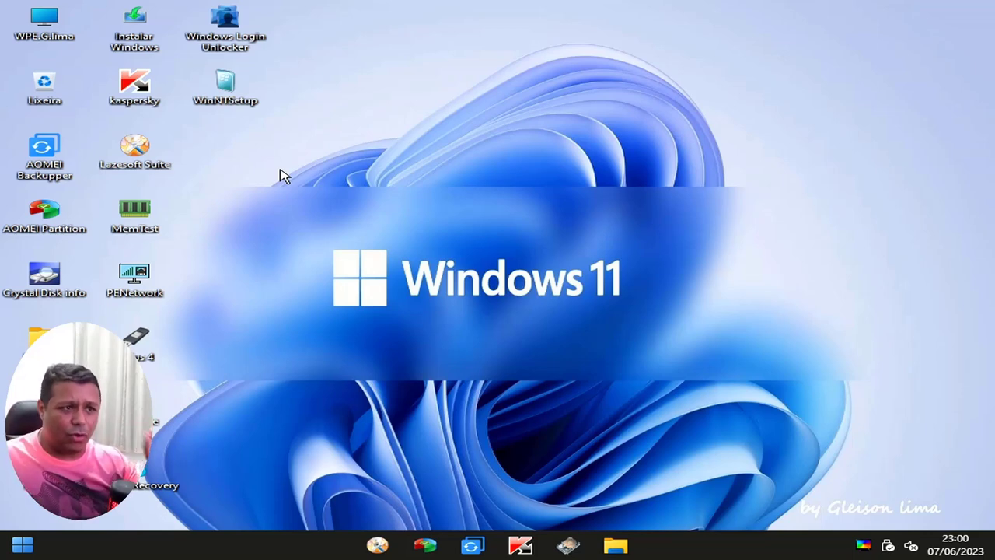
Find install.wim in the instal folder on drive H: in File Explorer and view its properties to check the file size
{"action": "double_click", "coordinate": [44, 27]}
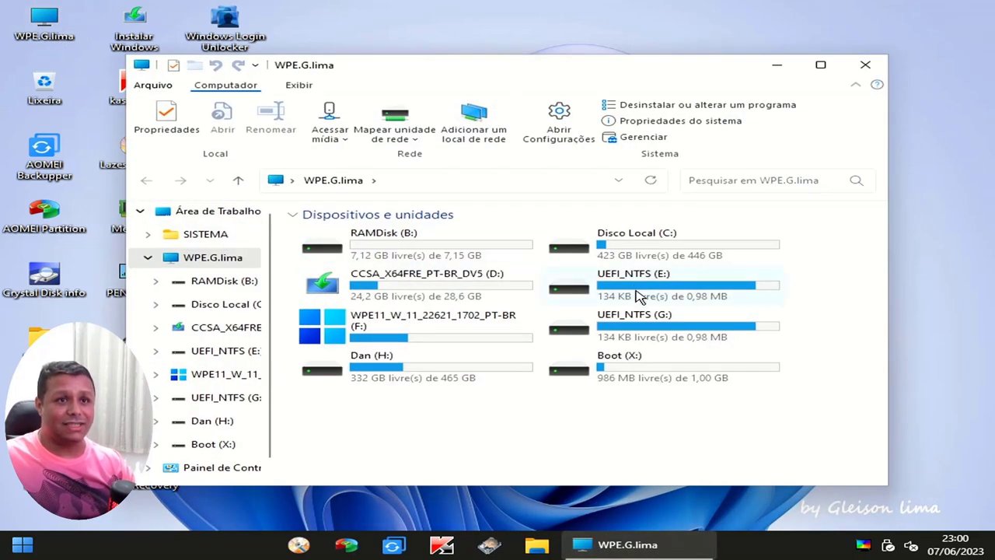
{"action": "double_click", "coordinate": [482, 370]}
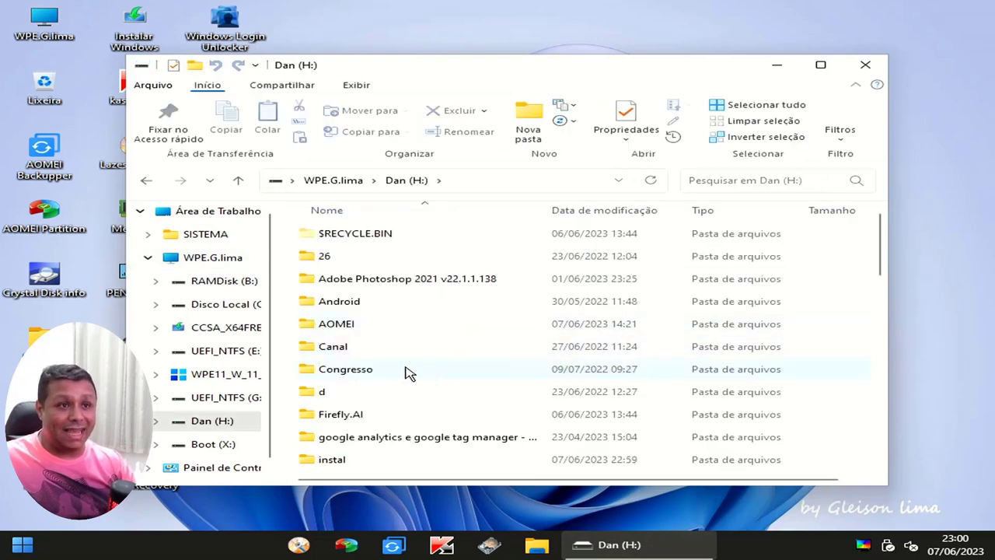
{"action": "scroll", "coordinate": [362, 362], "scroll_direction": "down", "scroll_amount": 1}
{"action": "double_click", "coordinate": [345, 393]}
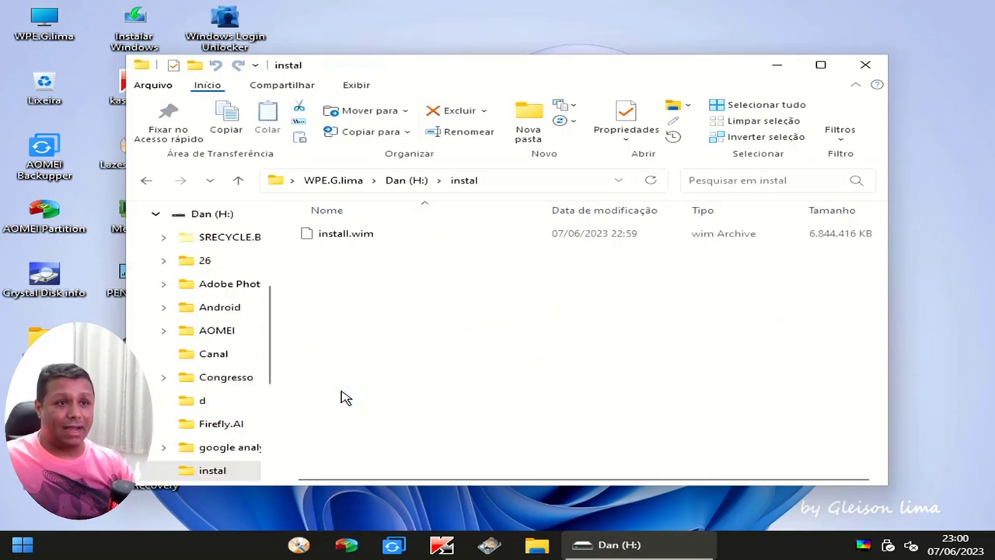
{"action": "left_click", "coordinate": [354, 235]}
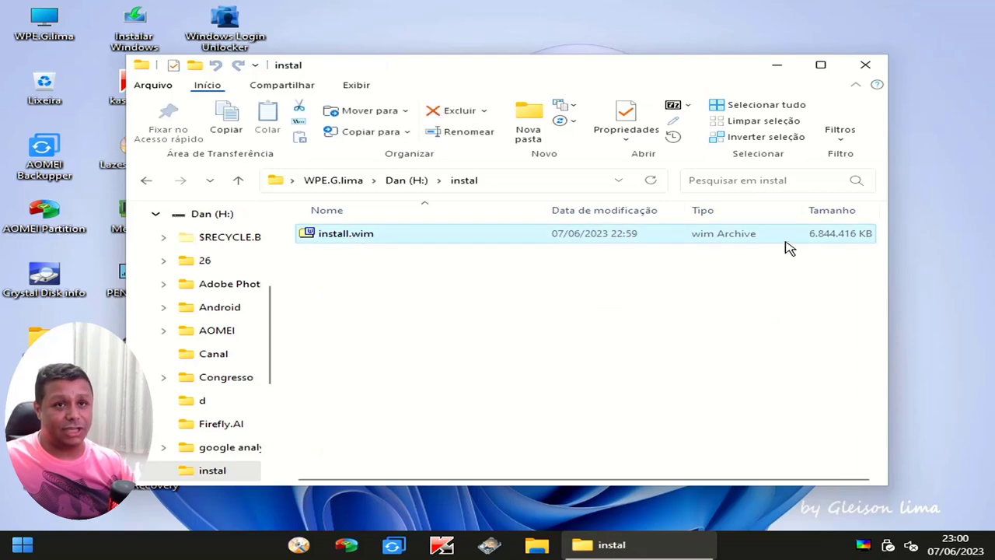
{"action": "right_click", "coordinate": [676, 241]}
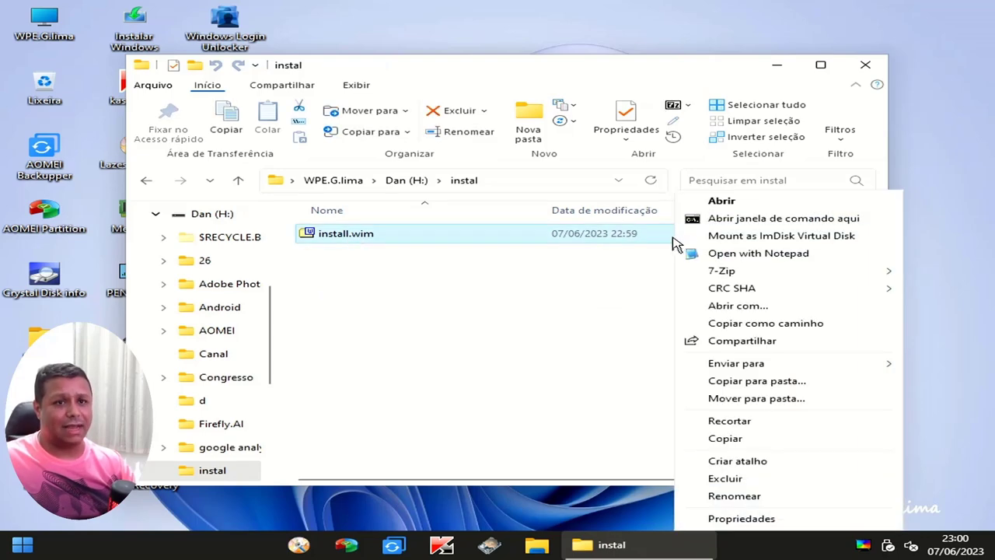
{"action": "left_click", "coordinate": [735, 518]}
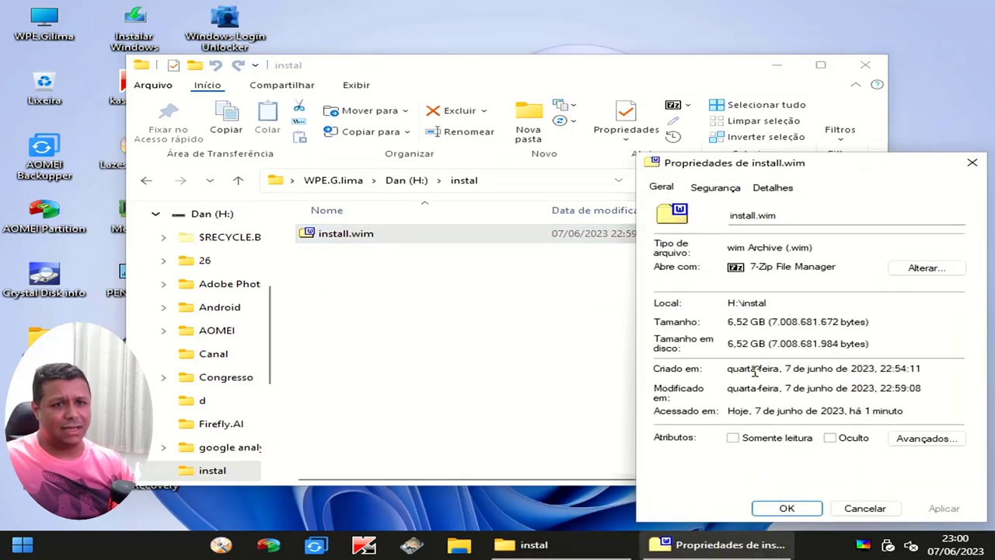
Close the properties of install.wim and copy the file from the instal folder
{"action": "left_click_drag", "start_coordinate": [757, 323], "coordinate": [716, 320]}
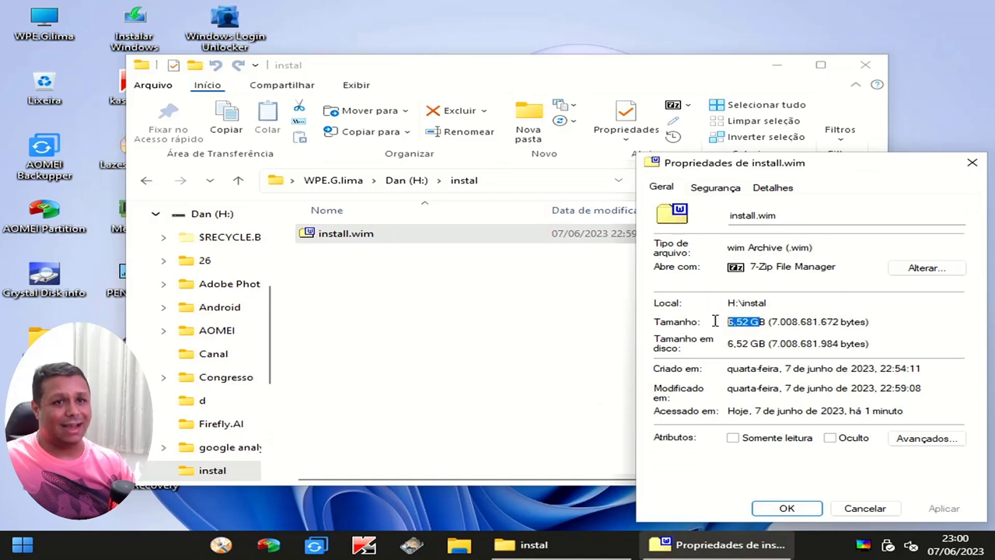
{"action": "left_click", "coordinate": [971, 164]}
{"action": "right_click", "coordinate": [447, 239]}
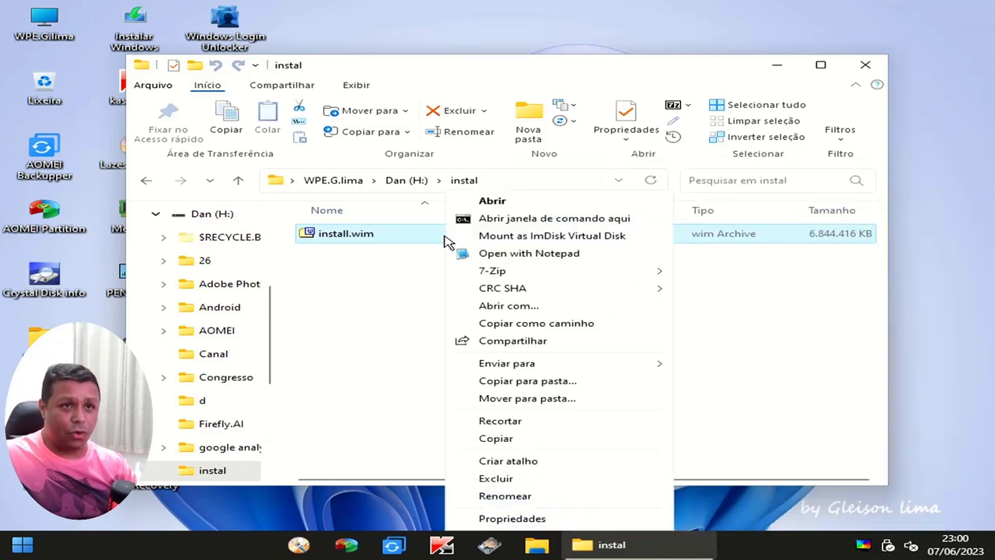
{"action": "left_click", "coordinate": [501, 442]}
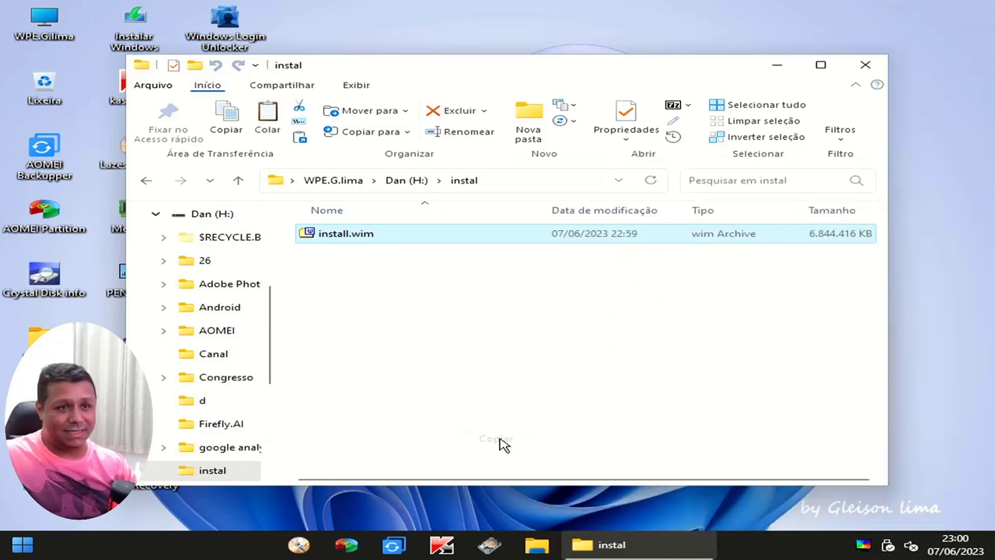
Open the sources folder on the CCSA_X64FRE_PT-BR_DV5 (D:) installation drive
{"action": "scroll", "coordinate": [270, 336], "scroll_direction": "up", "scroll_amount": 1}
{"action": "scroll", "coordinate": [270, 336], "scroll_direction": "up", "scroll_amount": 3}
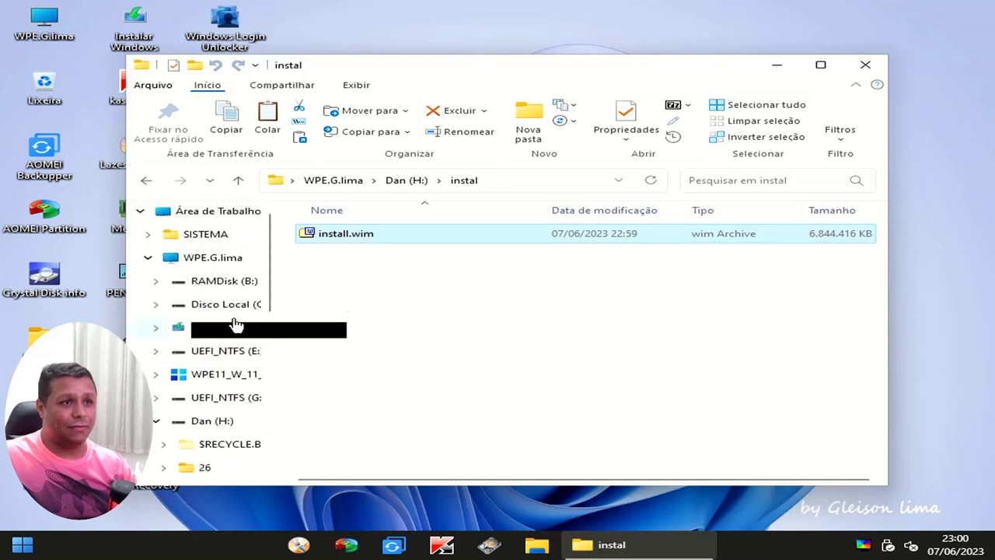
{"action": "left_click", "coordinate": [233, 259]}
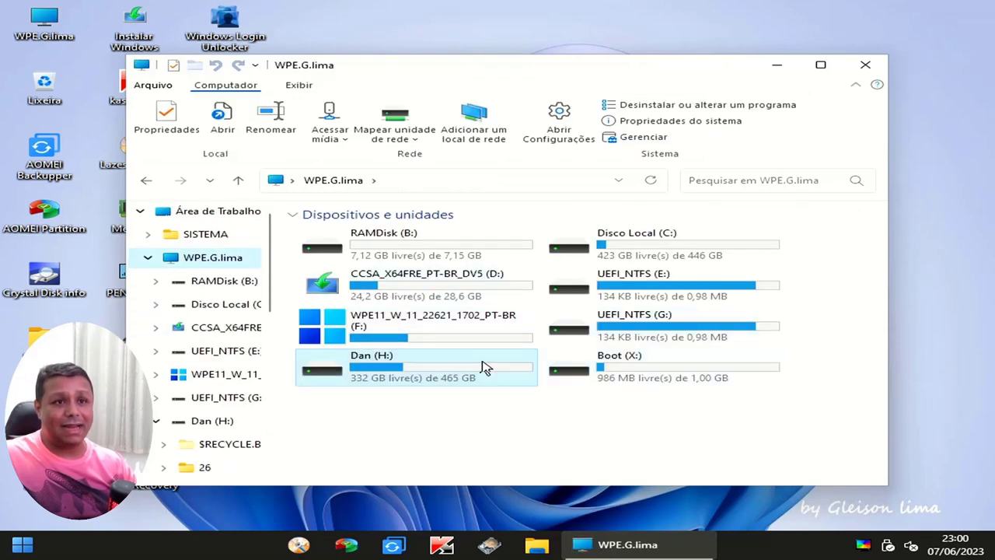
{"action": "left_click", "coordinate": [541, 418]}
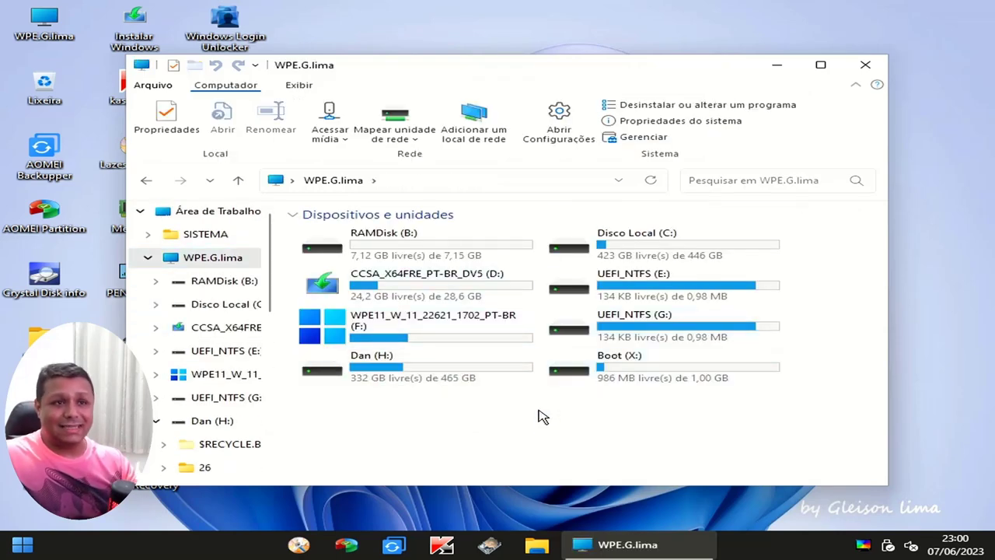
{"action": "left_click", "coordinate": [439, 296]}
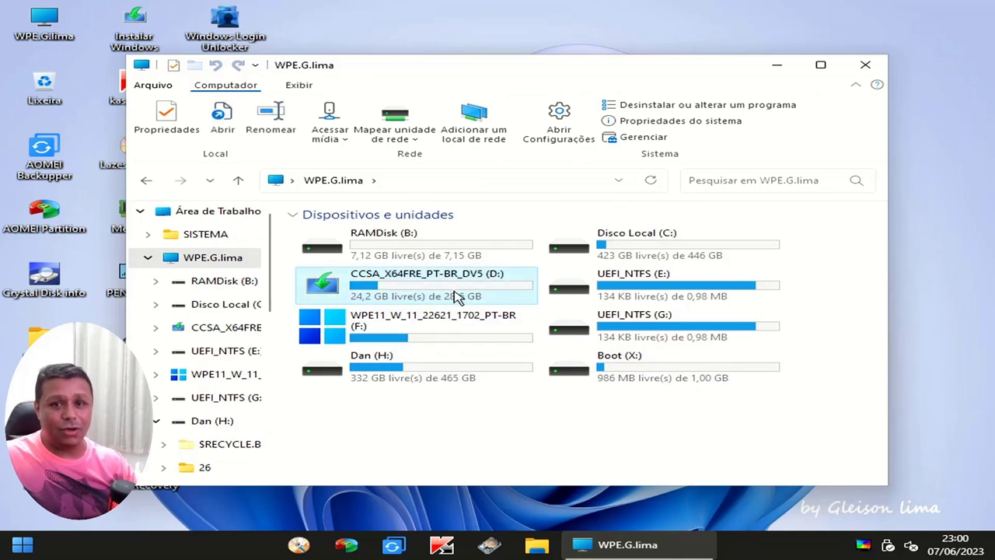
{"action": "double_click", "coordinate": [455, 297]}
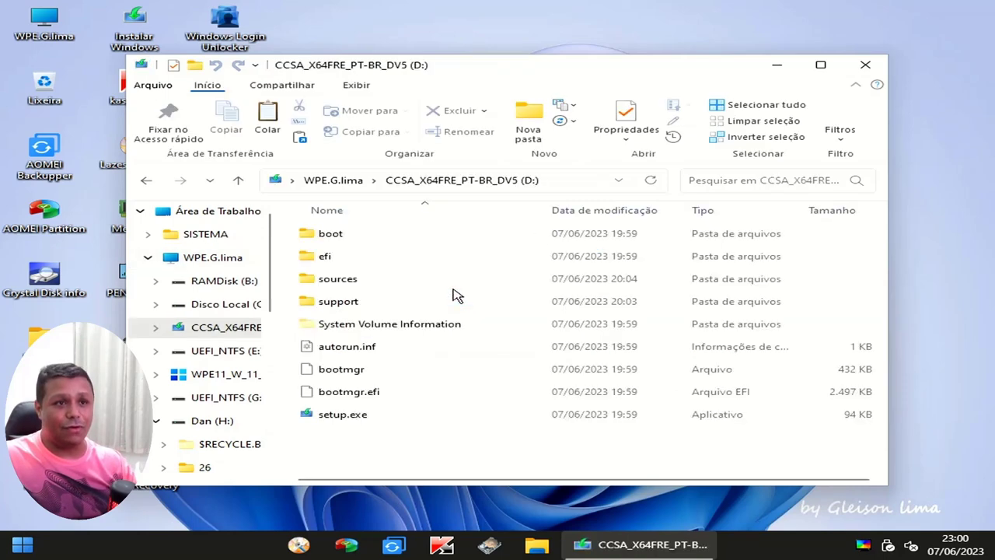
{"action": "double_click", "coordinate": [349, 283]}
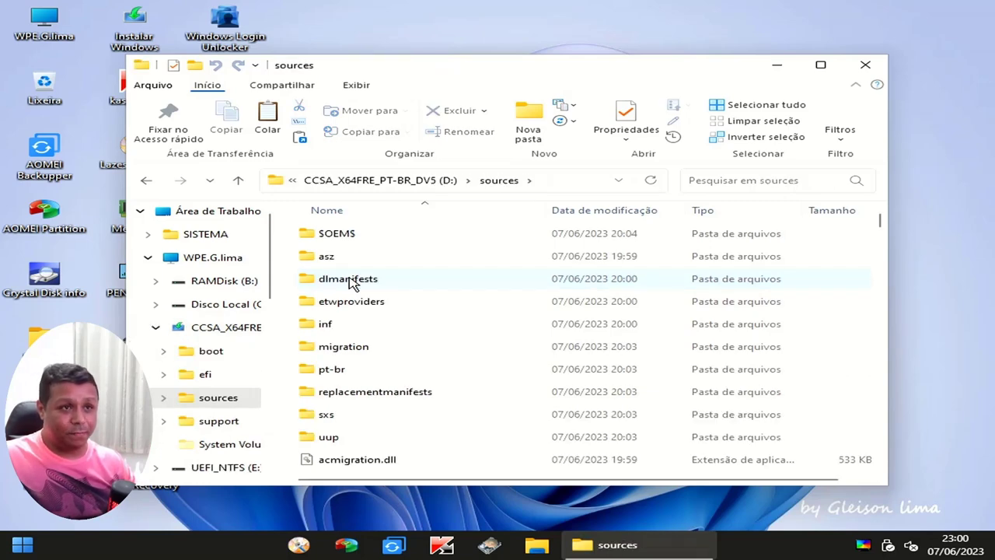
Find install.esd in the sources folder on drive D: and delete it permanently
{"action": "left_click", "coordinate": [350, 283]}
{"action": "type", "text": "ia"}
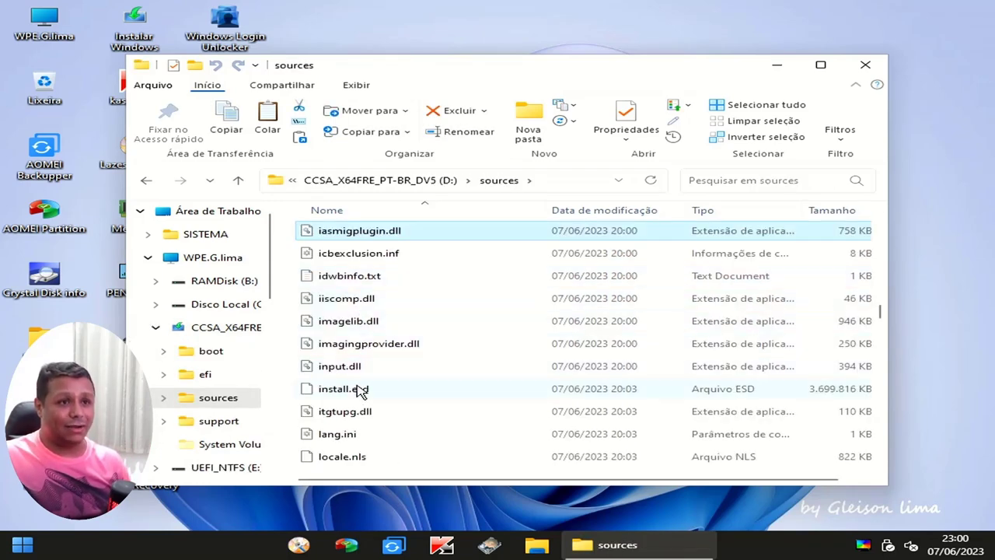
{"action": "left_click", "coordinate": [355, 395]}
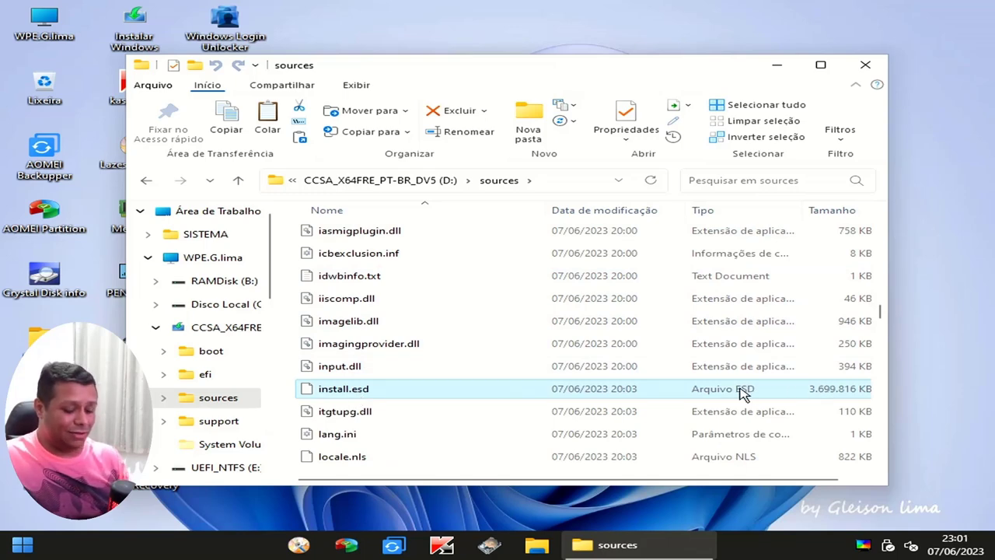
{"action": "key", "text": "shift+Delete"}
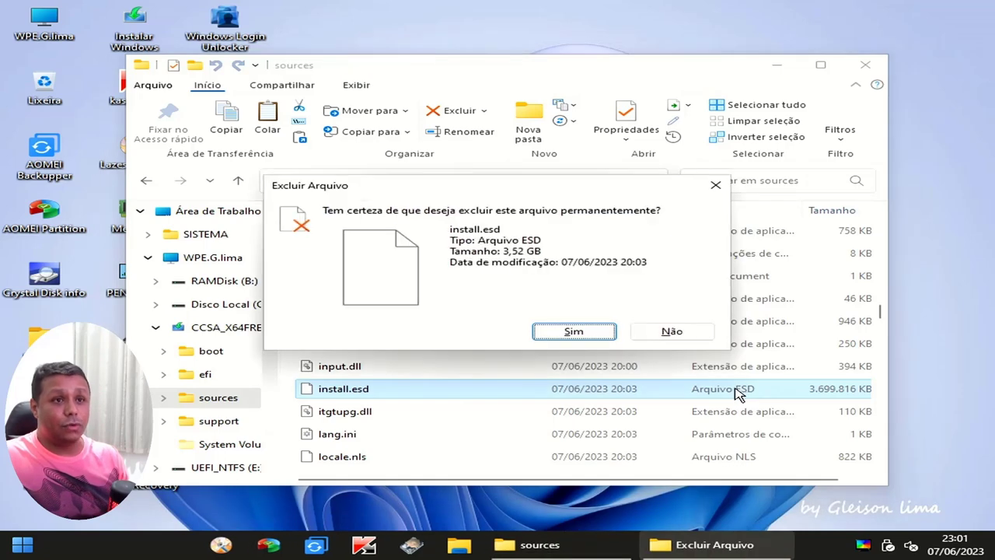
{"action": "left_click", "coordinate": [568, 332]}
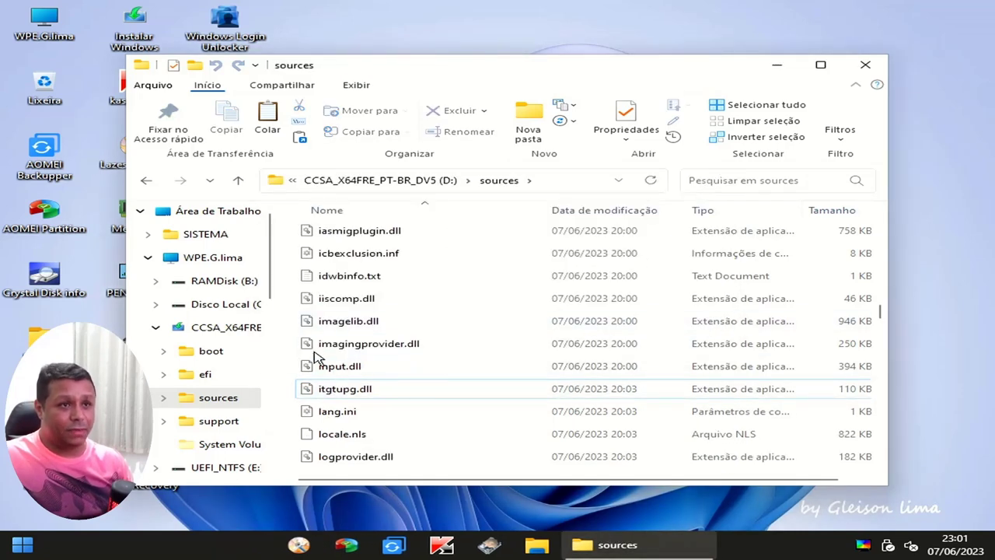
Paste install.wim into the sources folder on drive D: and expand the copy progress details
{"action": "right_click", "coordinate": [290, 333]}
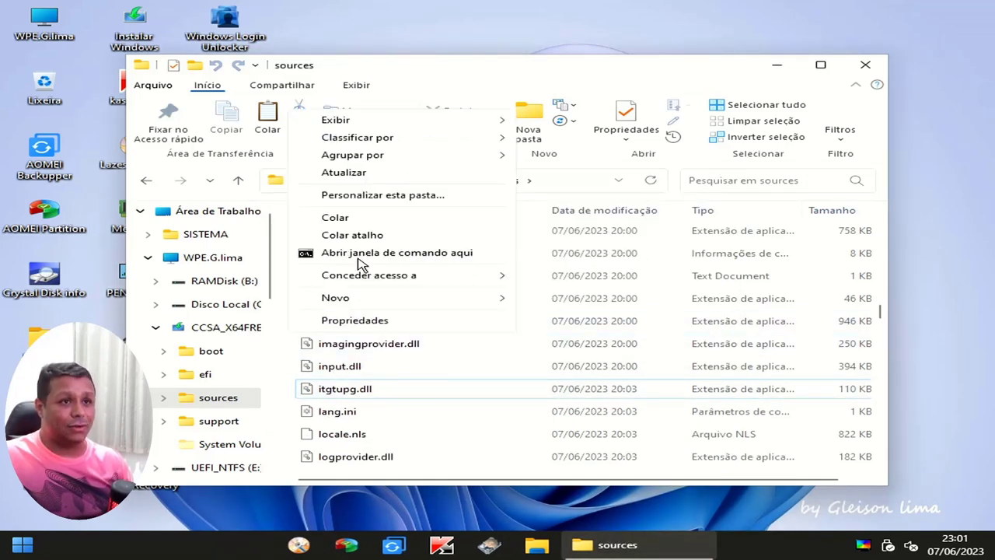
{"action": "left_click", "coordinate": [342, 218]}
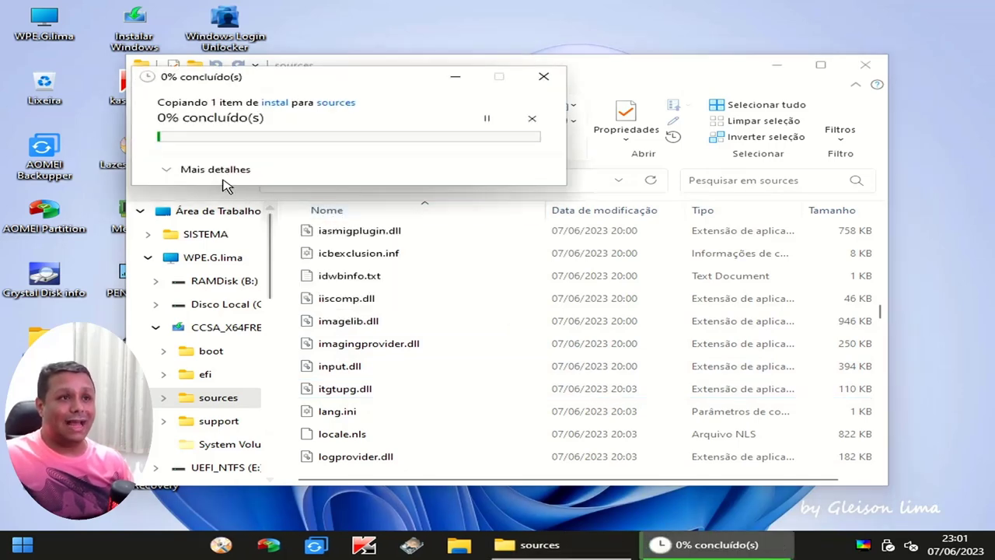
{"action": "left_click", "coordinate": [223, 176]}
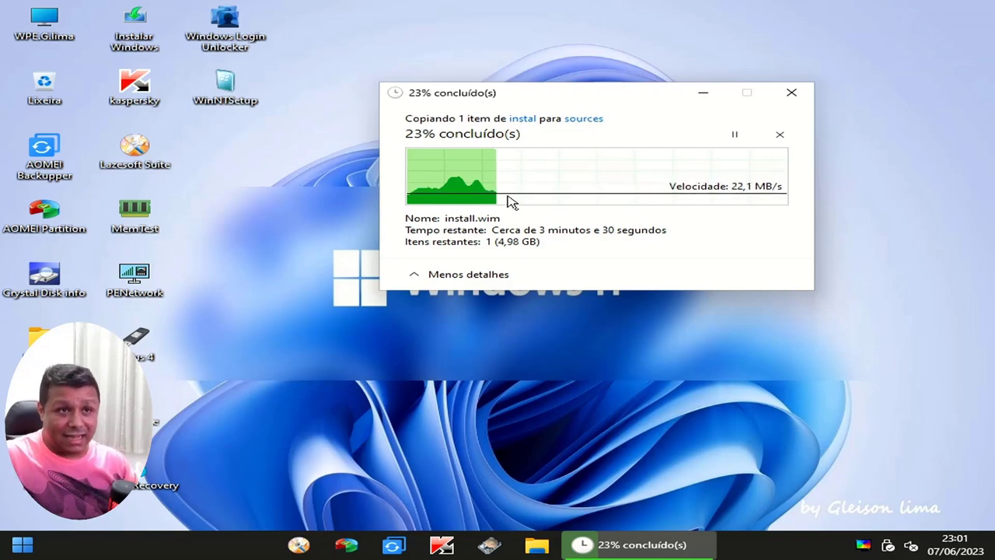
Locate install.esd in the sources folder of the WPE11_W_11_22621_1702_PT-BR (F:) drive, then close the folder window
{"action": "double_click", "coordinate": [40, 31]}
{"action": "double_click", "coordinate": [404, 326]}
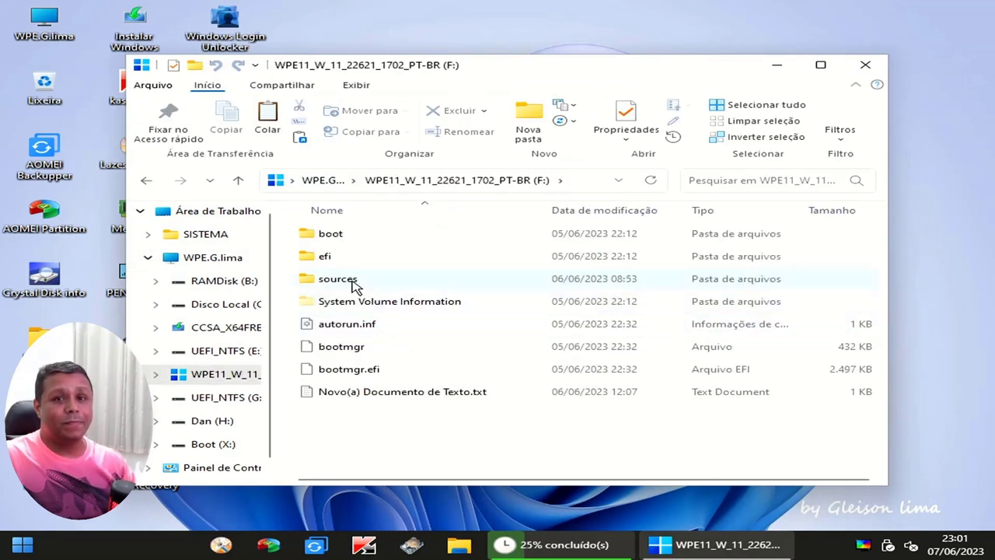
{"action": "double_click", "coordinate": [353, 285]}
{"action": "scroll", "coordinate": [358, 305], "scroll_direction": "down", "scroll_amount": 1}
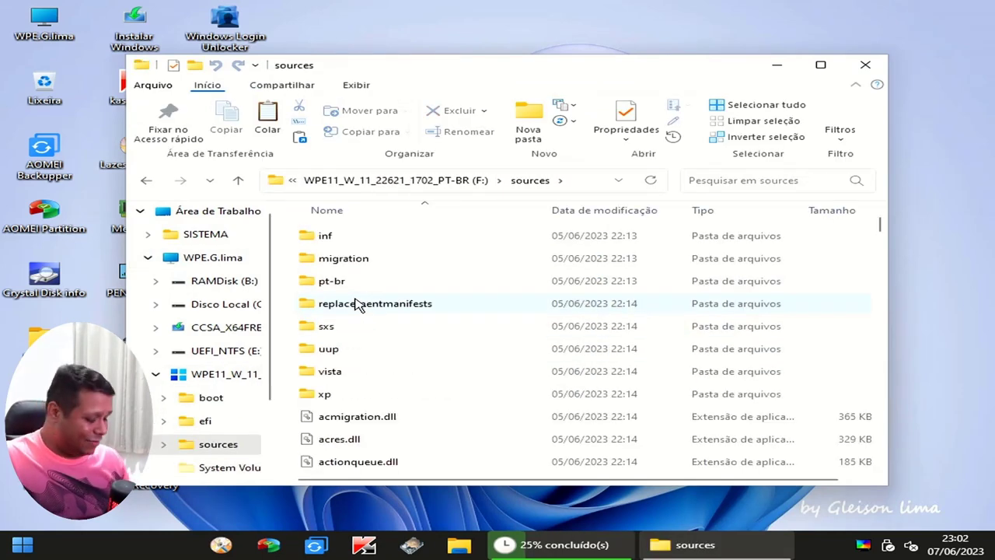
{"action": "key", "text": "i"}
{"action": "key", "text": "i"}
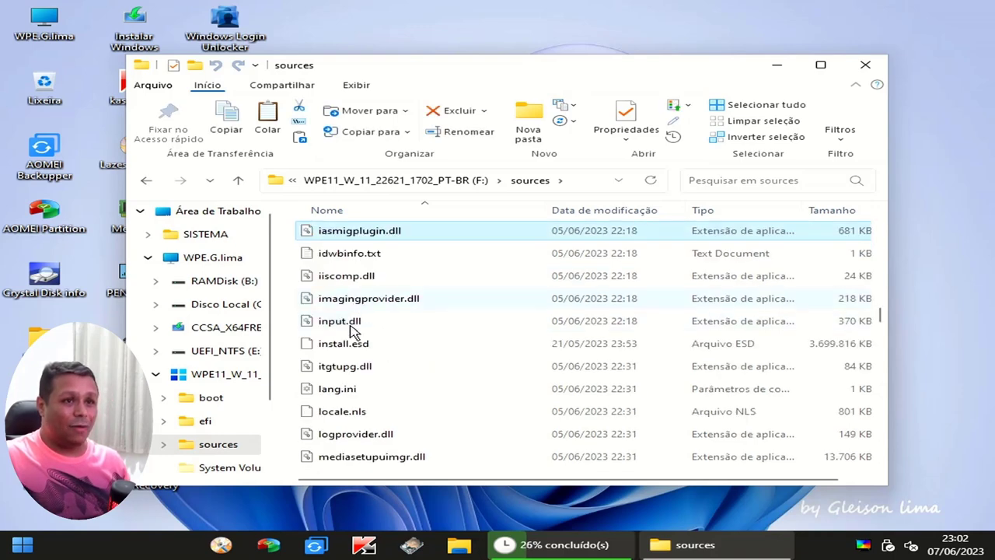
{"action": "left_click", "coordinate": [349, 348]}
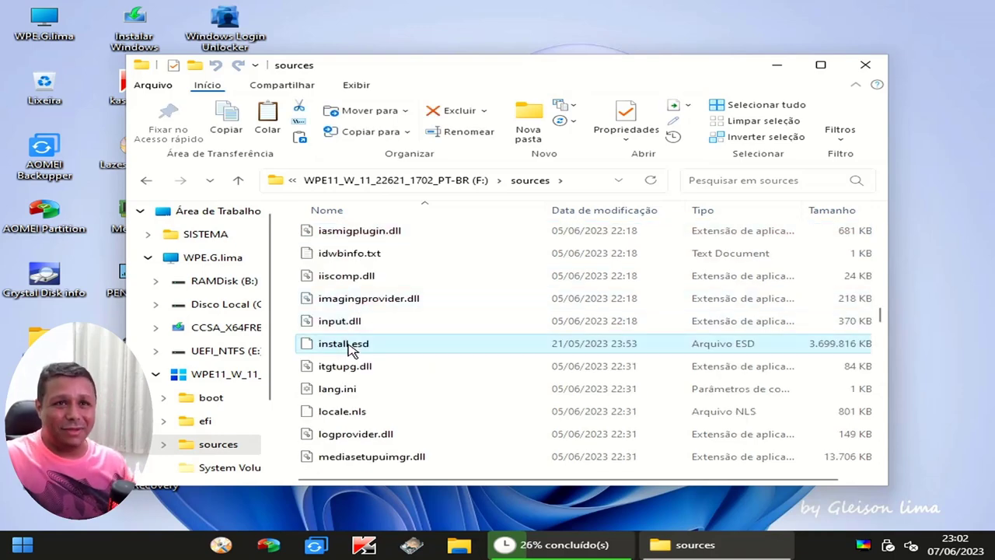
{"action": "left_click", "coordinate": [865, 64]}
Launch the Instalar Windows setup to view its language options, and cancel the installation
{"action": "double_click", "coordinate": [133, 28]}
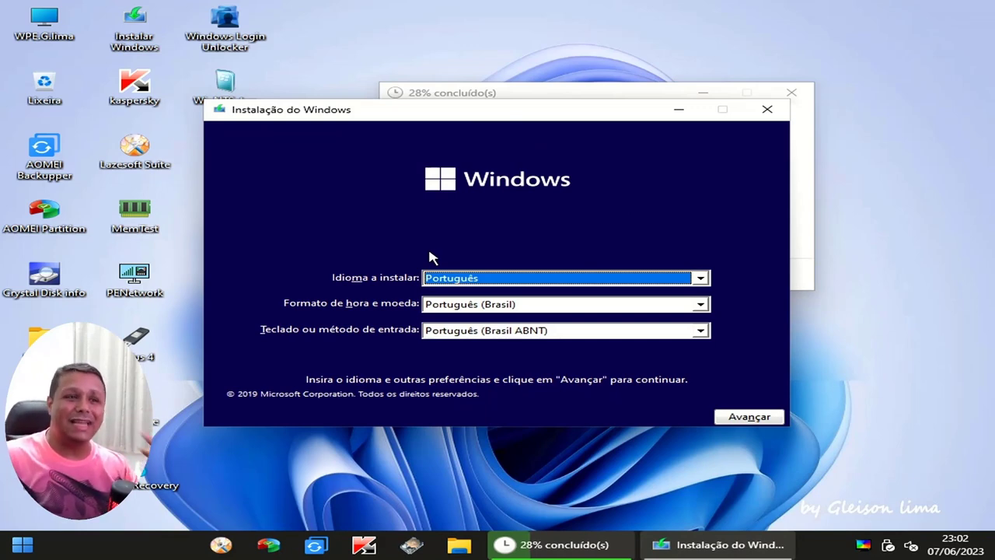
{"action": "left_click", "coordinate": [766, 111]}
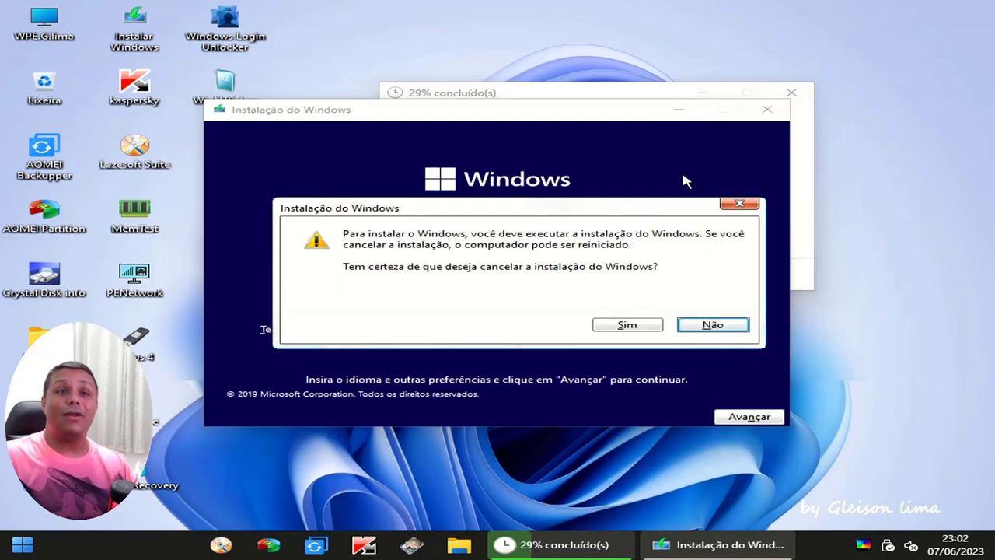
{"action": "left_click", "coordinate": [629, 324]}
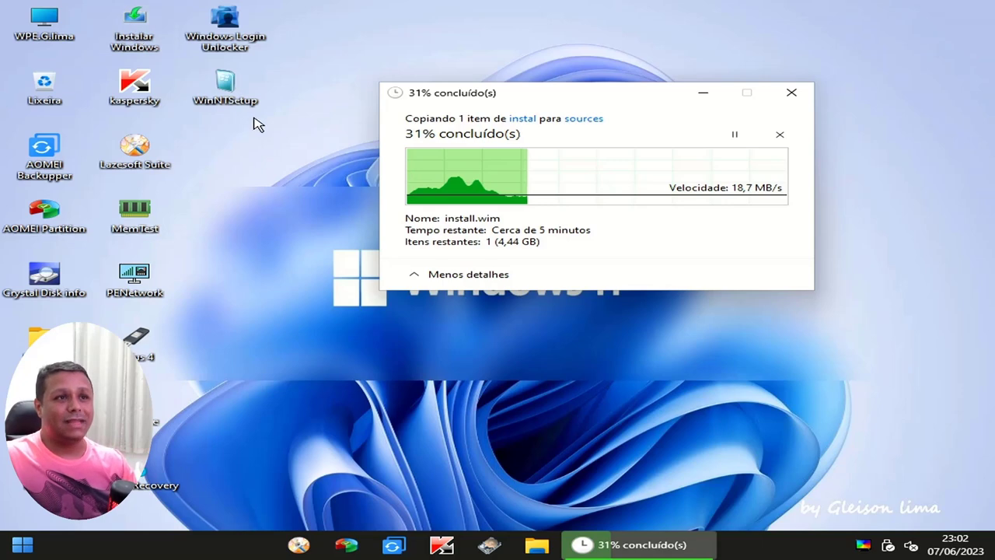
Launch WinNTSetup and choose install.wim from the instal folder on drive H: as the Windows installation source
{"action": "double_click", "coordinate": [233, 102]}
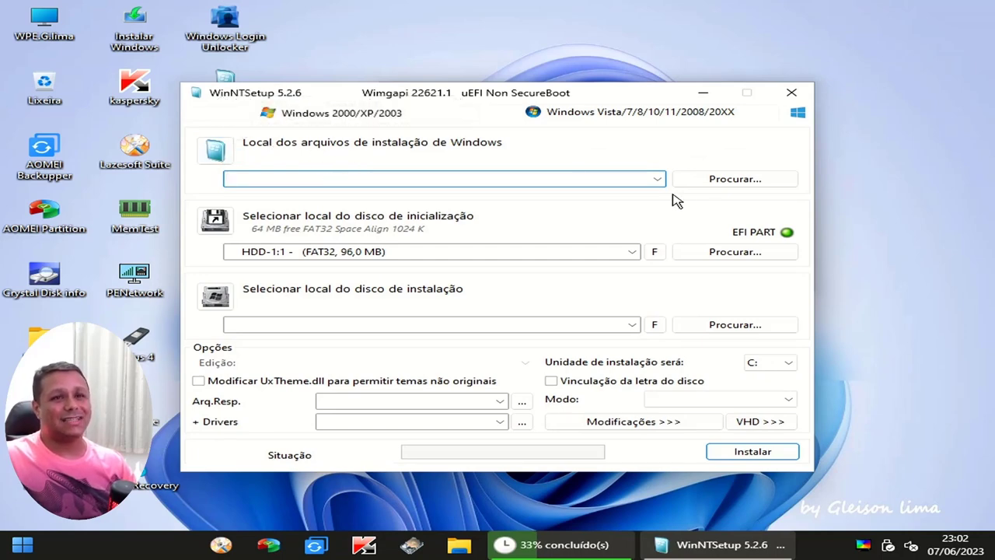
{"action": "left_click", "coordinate": [743, 181]}
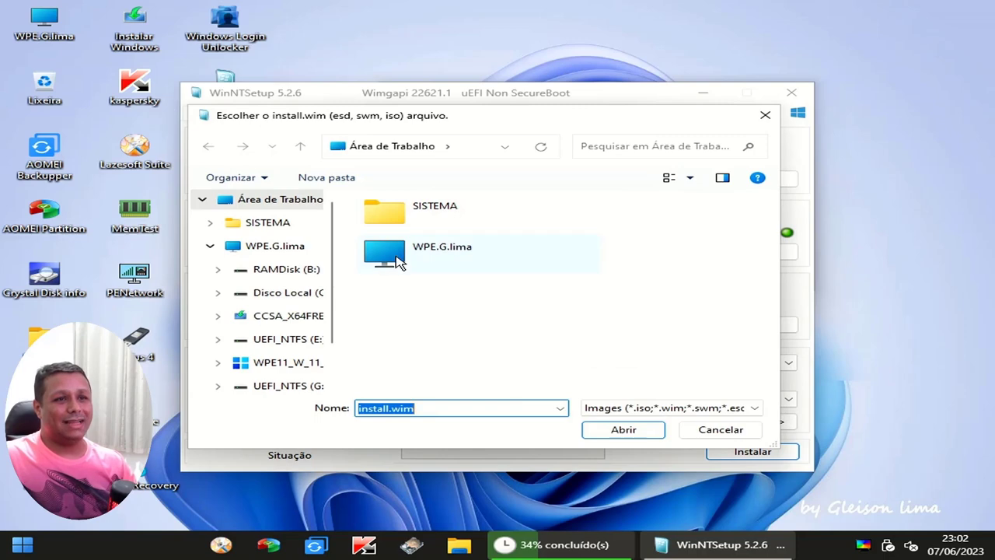
{"action": "double_click", "coordinate": [397, 260]}
{"action": "scroll", "coordinate": [462, 288], "scroll_direction": "down", "scroll_amount": 3}
{"action": "double_click", "coordinate": [458, 326]}
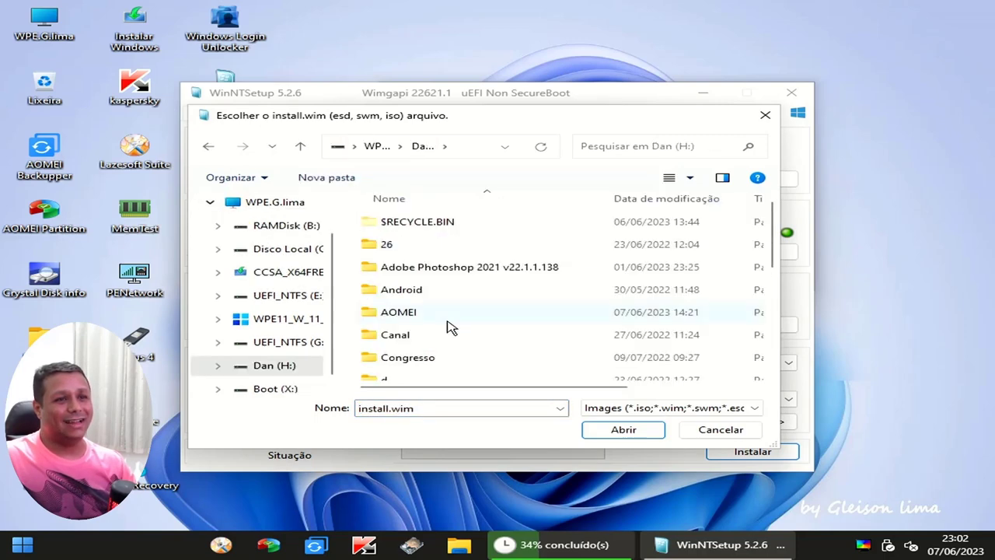
{"action": "scroll", "coordinate": [440, 321], "scroll_direction": "down", "scroll_amount": 5}
{"action": "left_click", "coordinate": [398, 262]}
{"action": "double_click", "coordinate": [398, 263]}
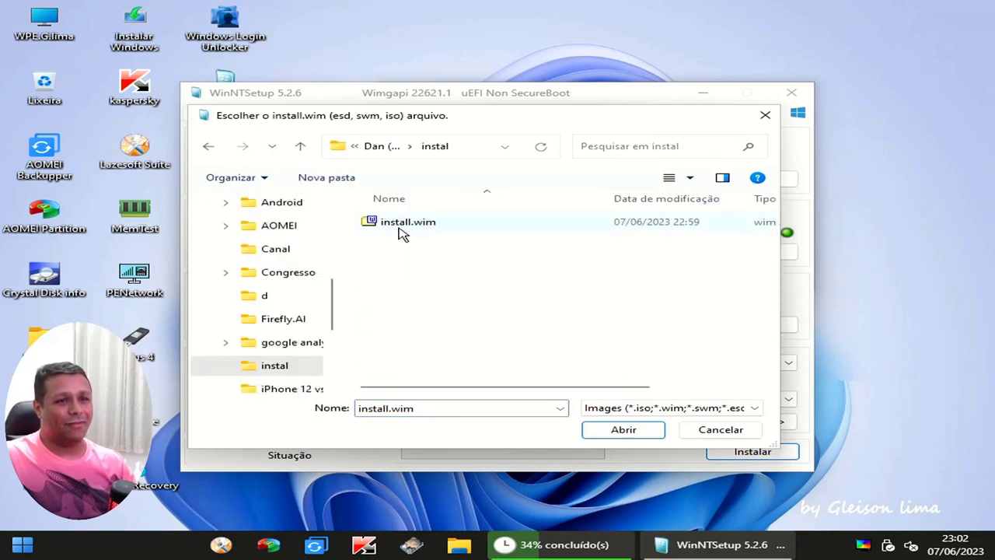
{"action": "double_click", "coordinate": [402, 231]}
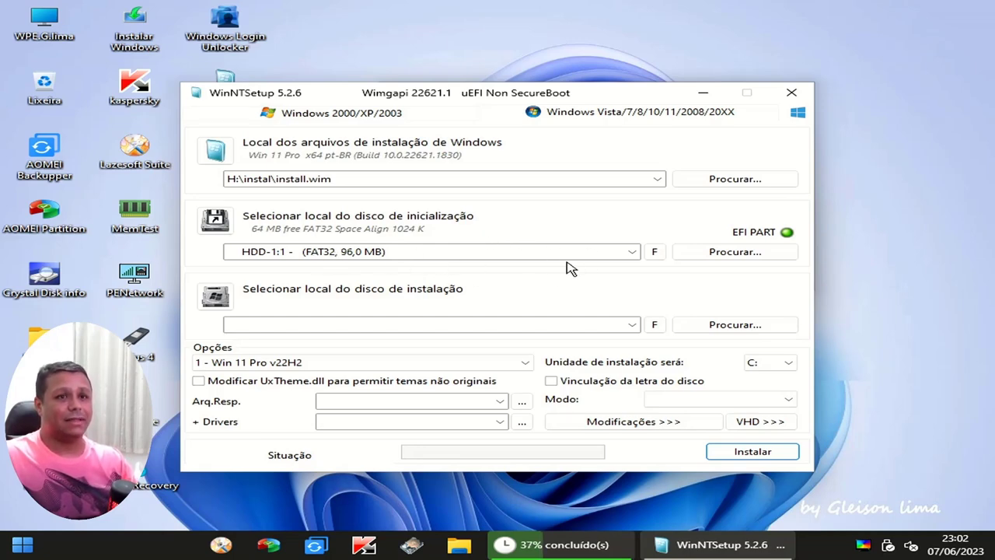
View the boot partition's format options without formatting, and set the 446 GB NTFS partition C: as the installation drive
{"action": "left_click", "coordinate": [654, 253]}
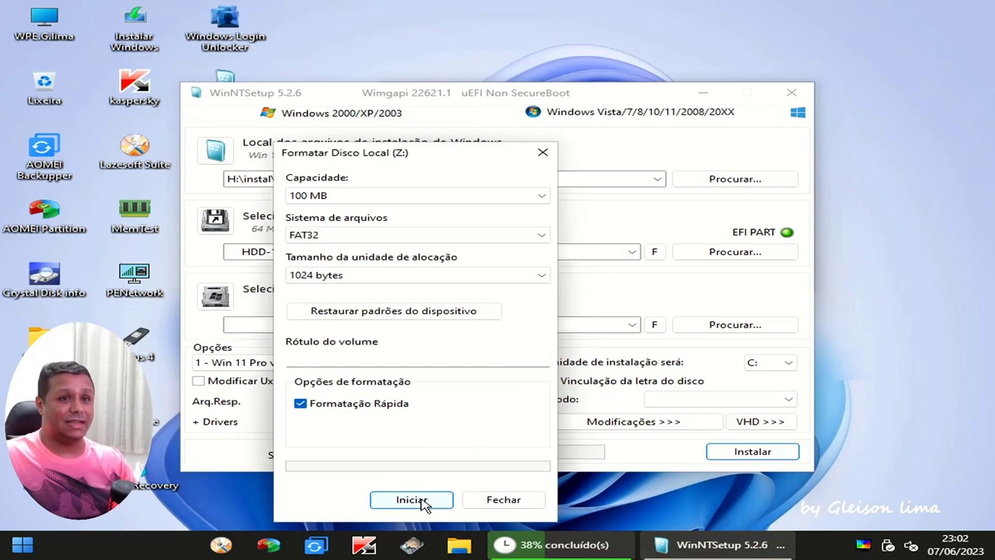
{"action": "left_click", "coordinate": [544, 154]}
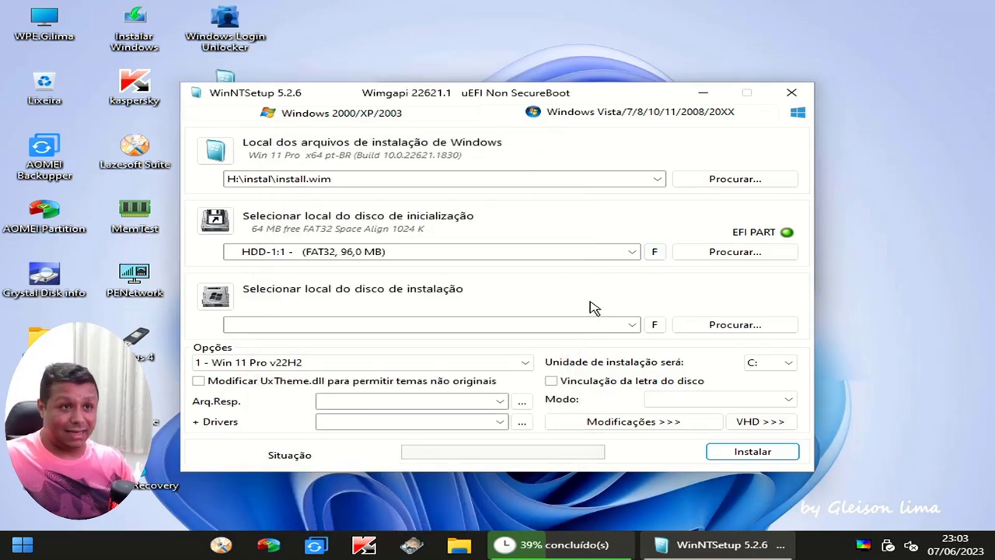
{"action": "left_click", "coordinate": [632, 327]}
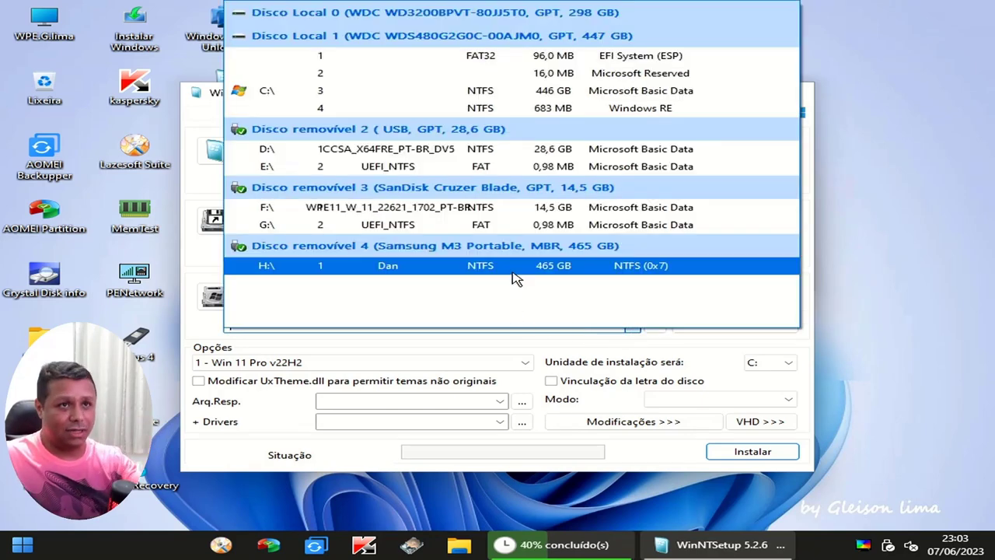
{"action": "left_click", "coordinate": [518, 95]}
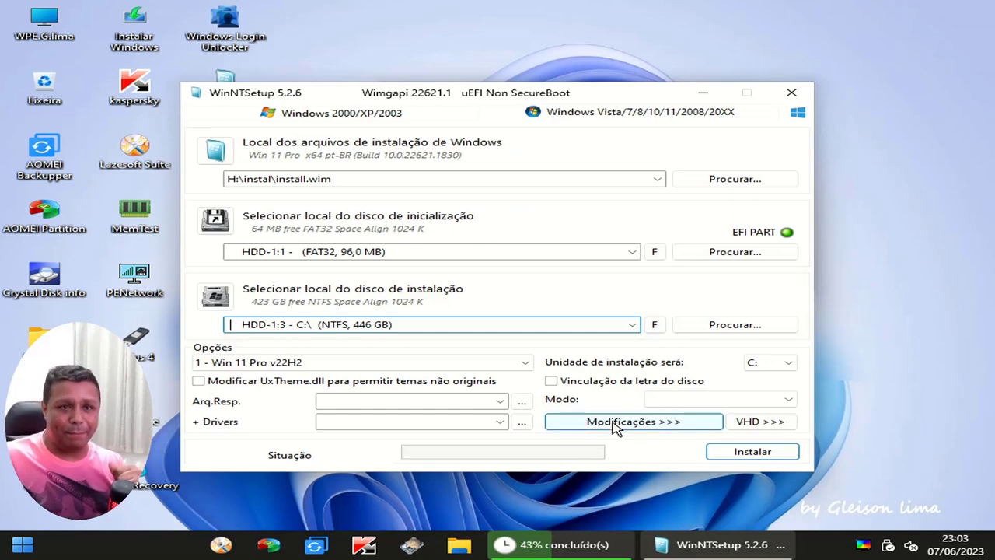
Review the available Windows modifications without enabling any, and set the installation mode to Compact:XPRESS16K
{"action": "left_click", "coordinate": [631, 426]}
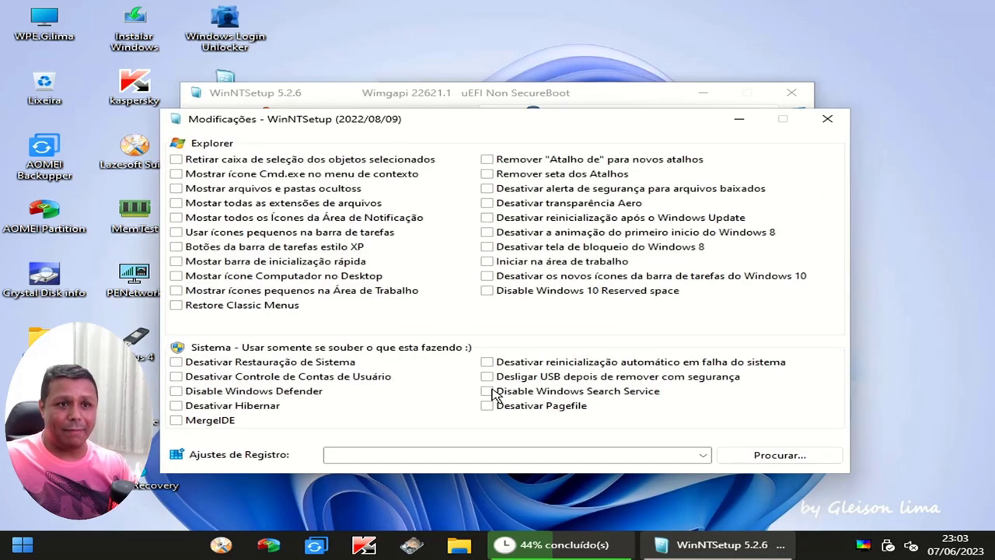
{"action": "left_click", "coordinate": [827, 119]}
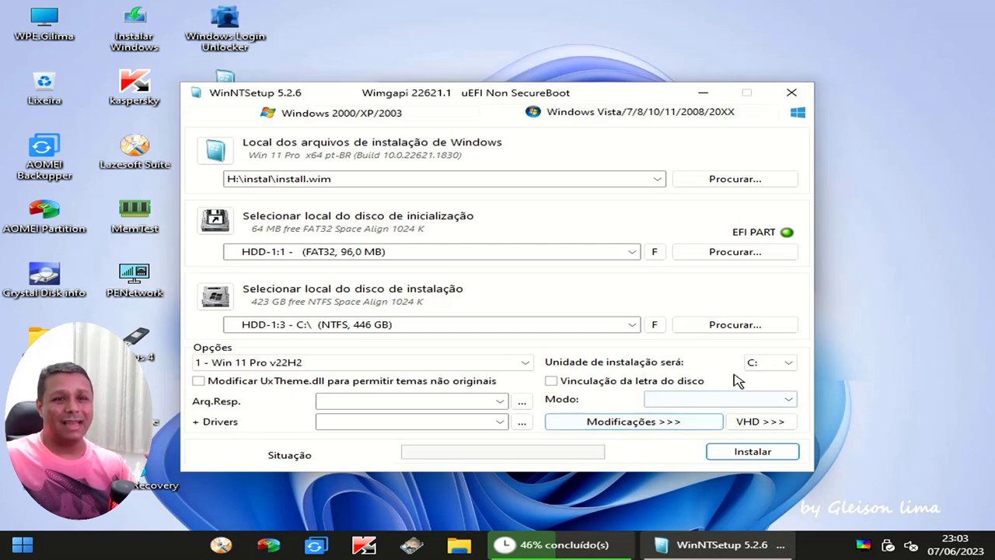
{"action": "left_click", "coordinate": [684, 399]}
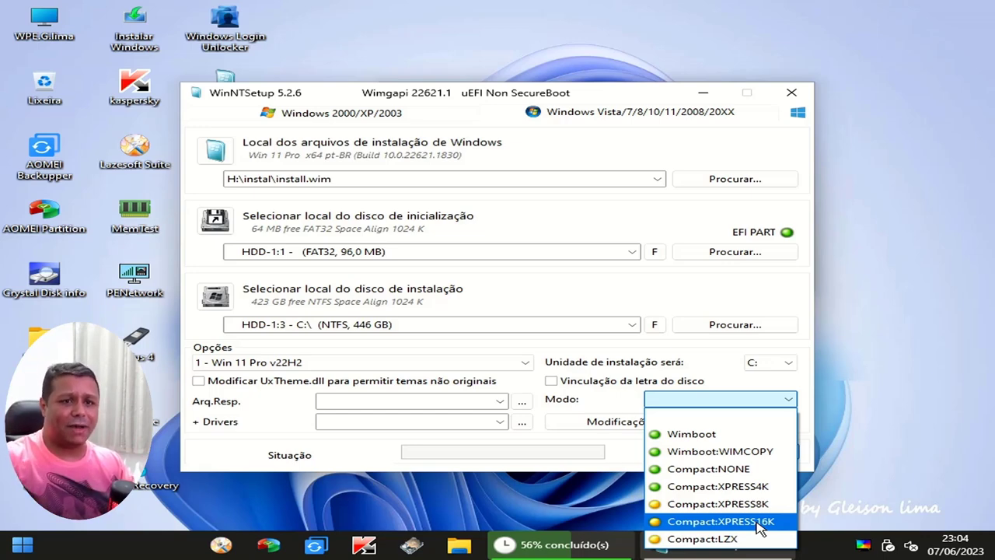
{"action": "left_click", "coordinate": [758, 522]}
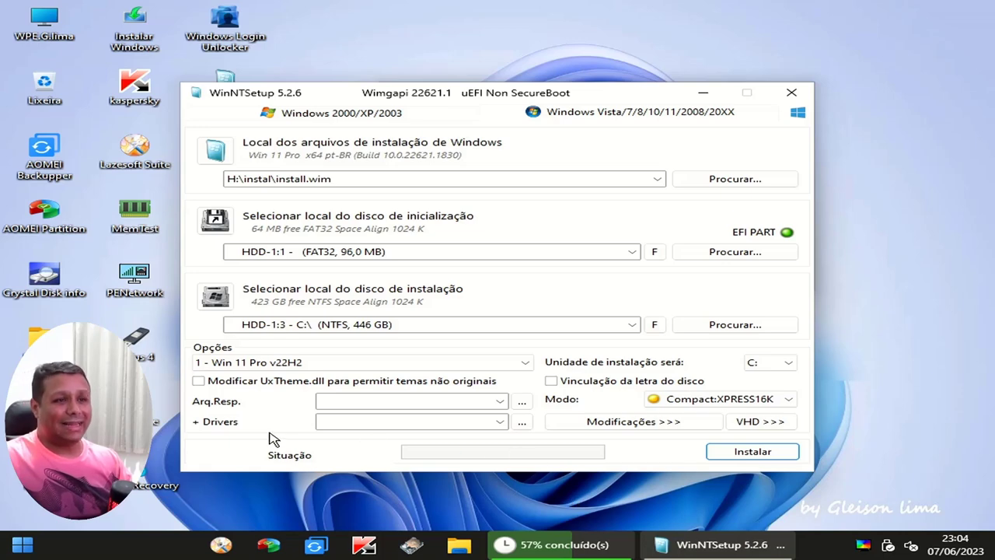
View the driver folder selection without choosing a folder, check the EFI PART indicator, and close WinNTSetup
{"action": "left_click", "coordinate": [522, 422]}
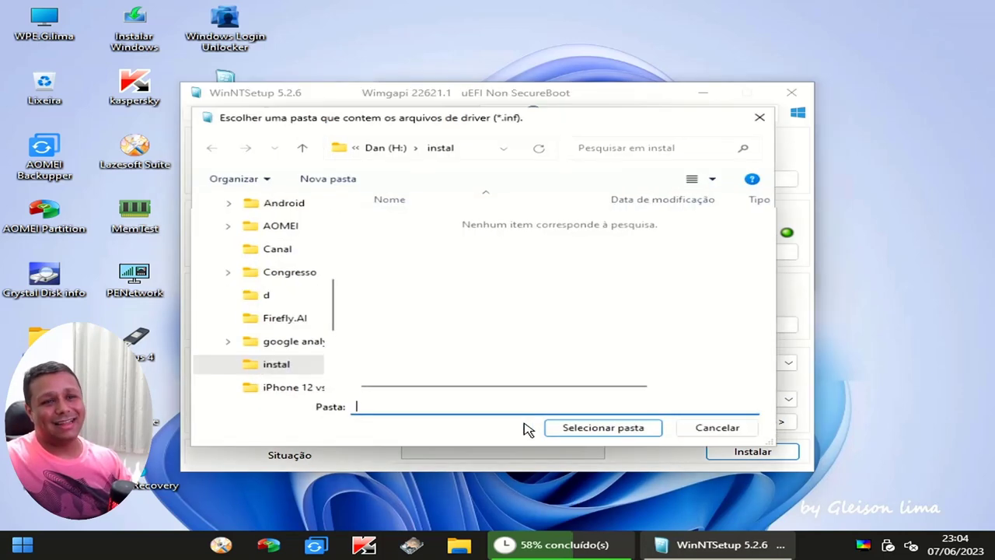
{"action": "left_click", "coordinate": [705, 433]}
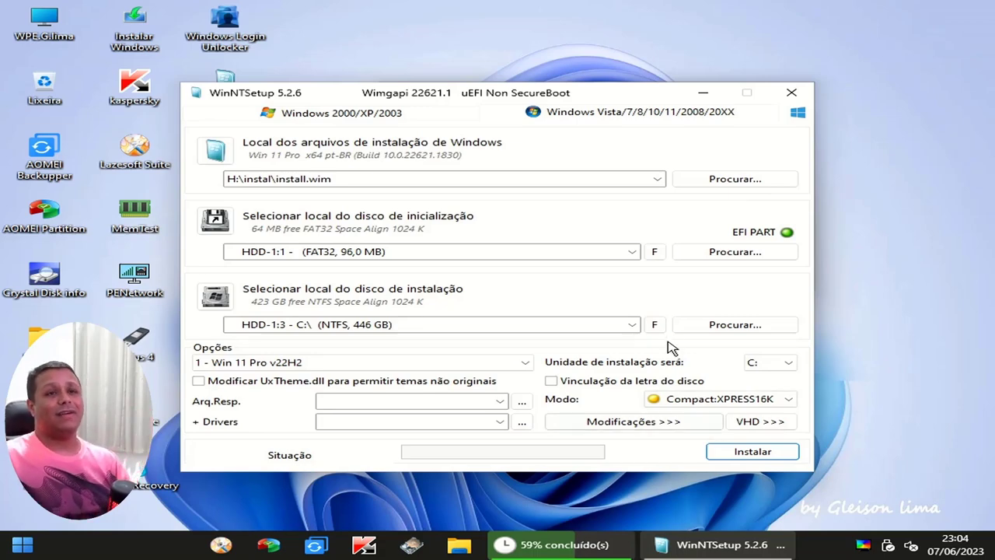
{"action": "mouse_move", "coordinate": [700, 232]}
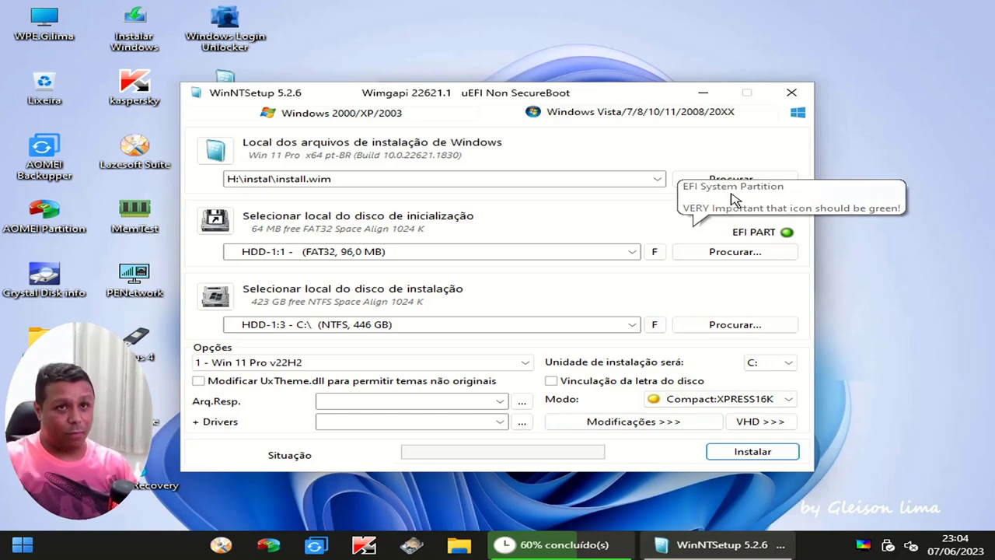
{"action": "left_click", "coordinate": [791, 95]}
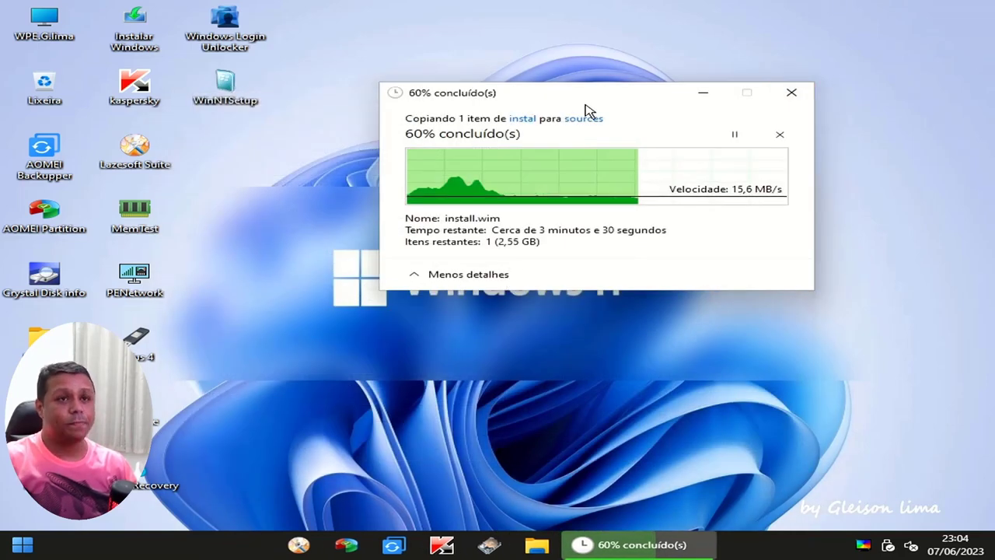
{"action": "left_click_drag", "start_coordinate": [589, 99], "coordinate": [534, 103]}
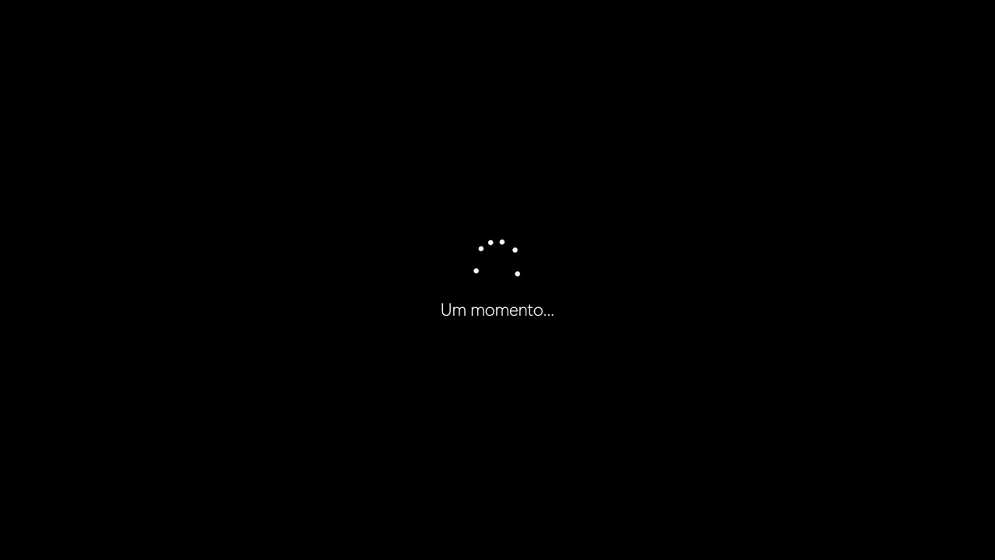
Advance through the Windows first-run device setup pages
{"action": "left_click", "coordinate": [818, 469]}
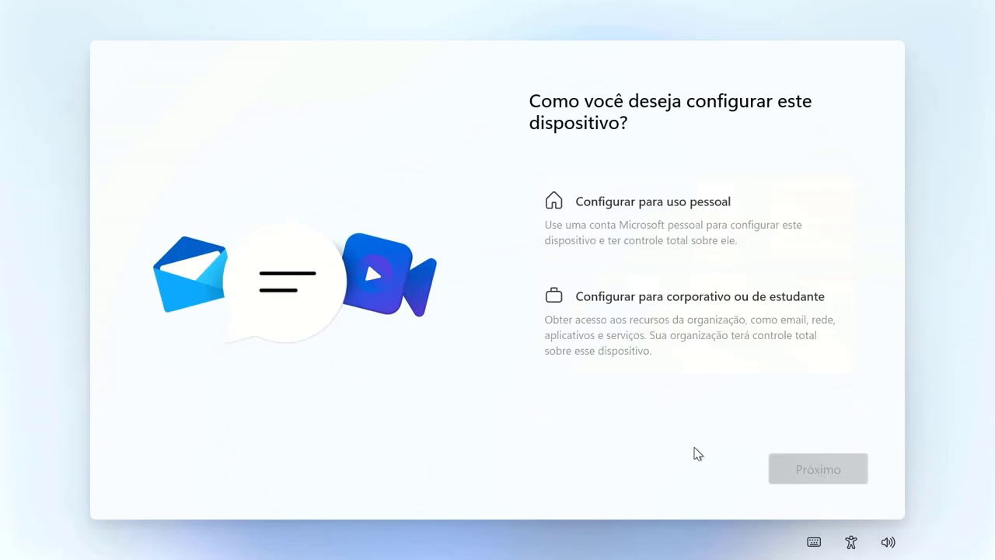
{"action": "left_click", "coordinate": [775, 473]}
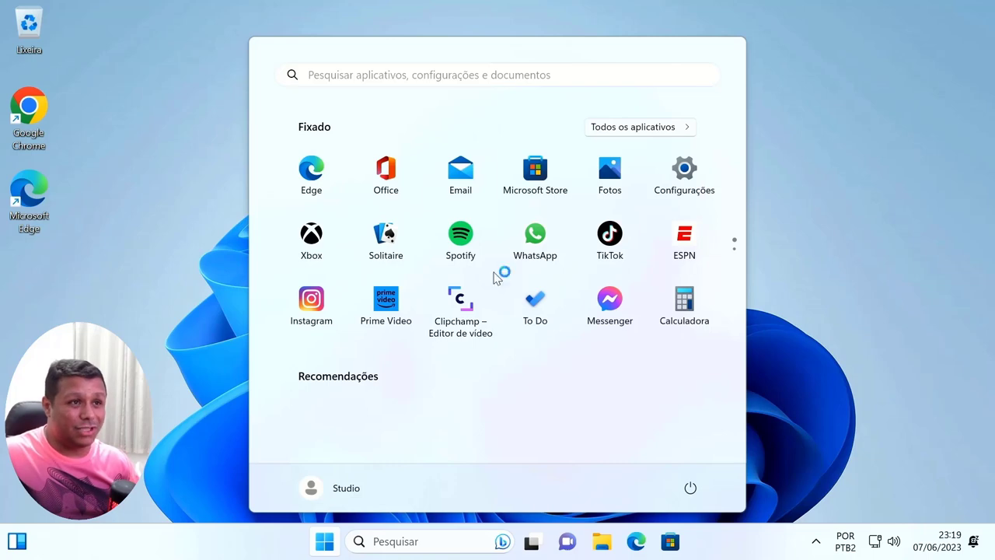
Dismiss the Start menu on the new desktop, and view the notifications and date before closing them
{"action": "left_click", "coordinate": [44, 187]}
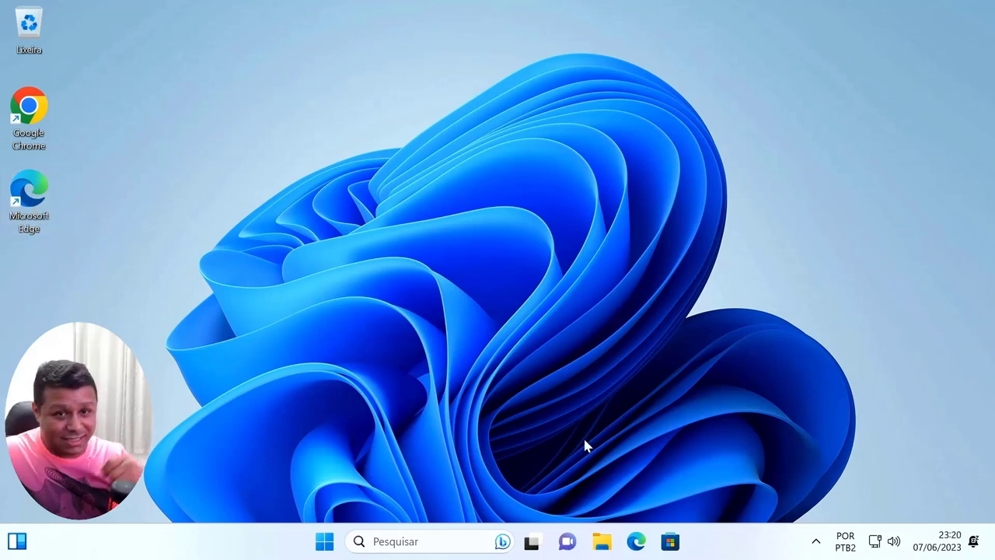
{"action": "left_click", "coordinate": [942, 544]}
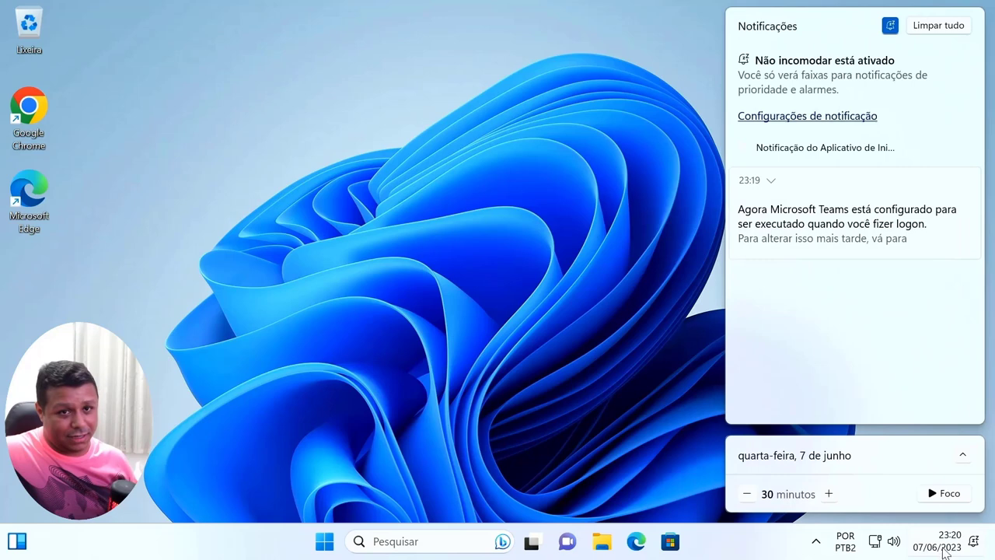
{"action": "left_click", "coordinate": [626, 356]}
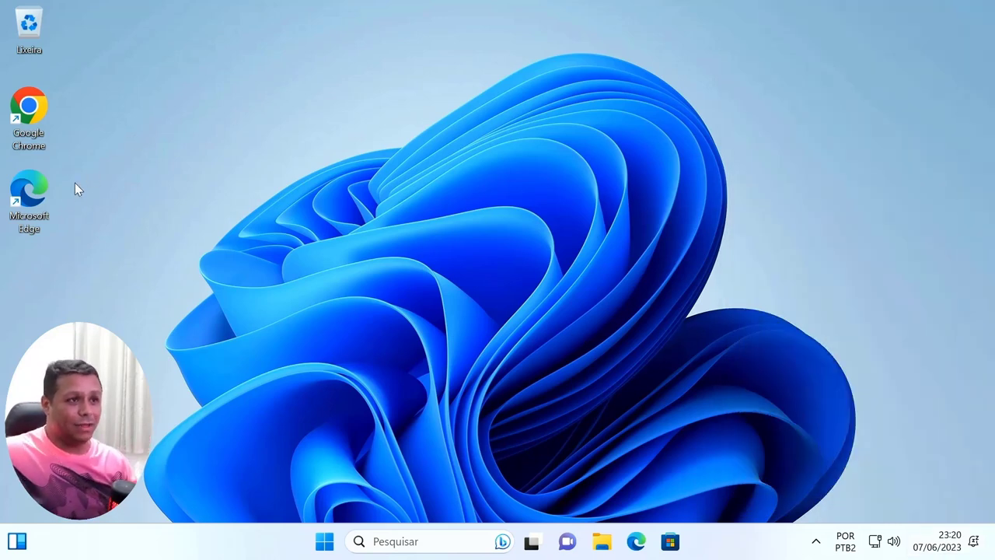
Launch Microsoft Edge and complete its welcome screens, starting without personal data and choosing Não permitir on the consent pages
{"action": "double_click", "coordinate": [41, 198]}
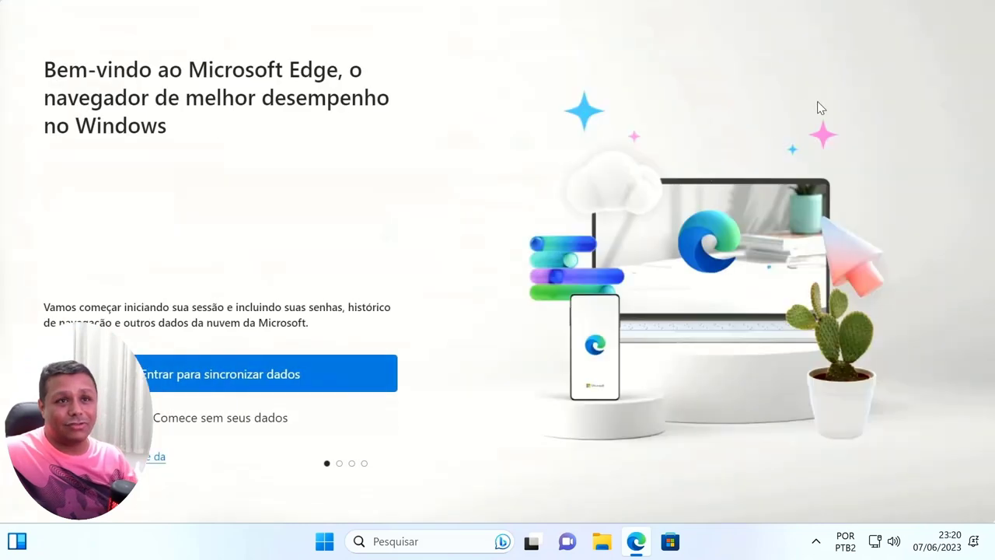
{"action": "left_click", "coordinate": [231, 424]}
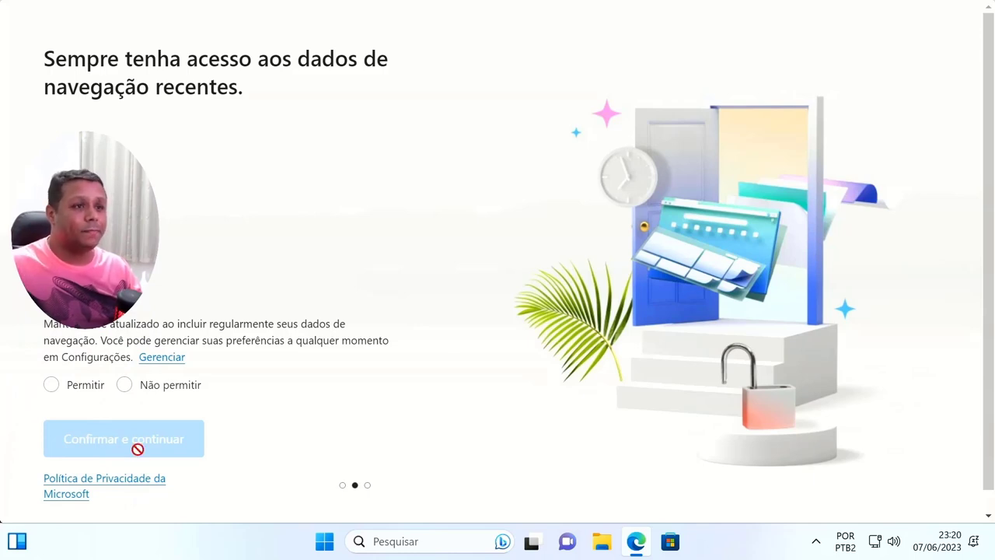
{"action": "left_click", "coordinate": [126, 386]}
{"action": "left_click", "coordinate": [138, 429]}
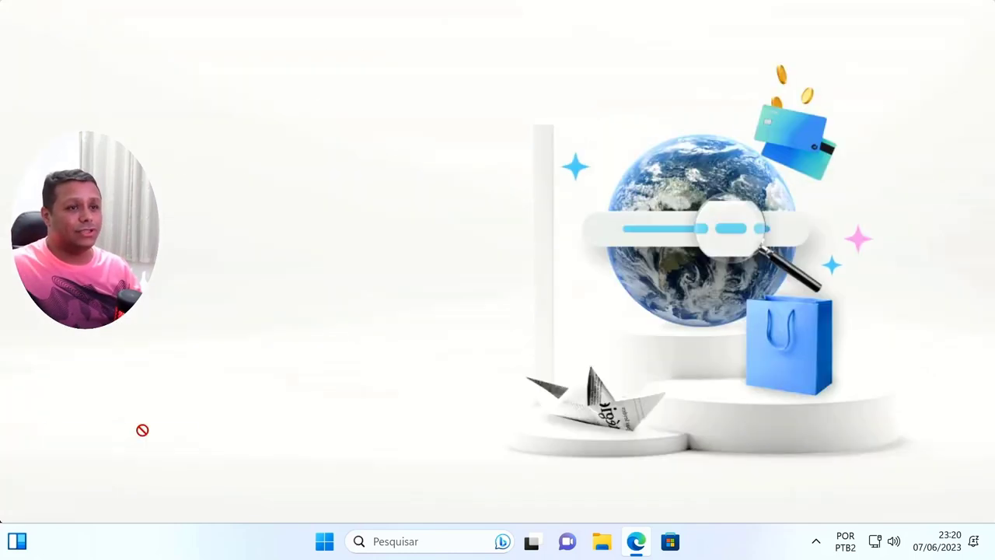
{"action": "left_click", "coordinate": [127, 388]}
{"action": "left_click", "coordinate": [165, 433]}
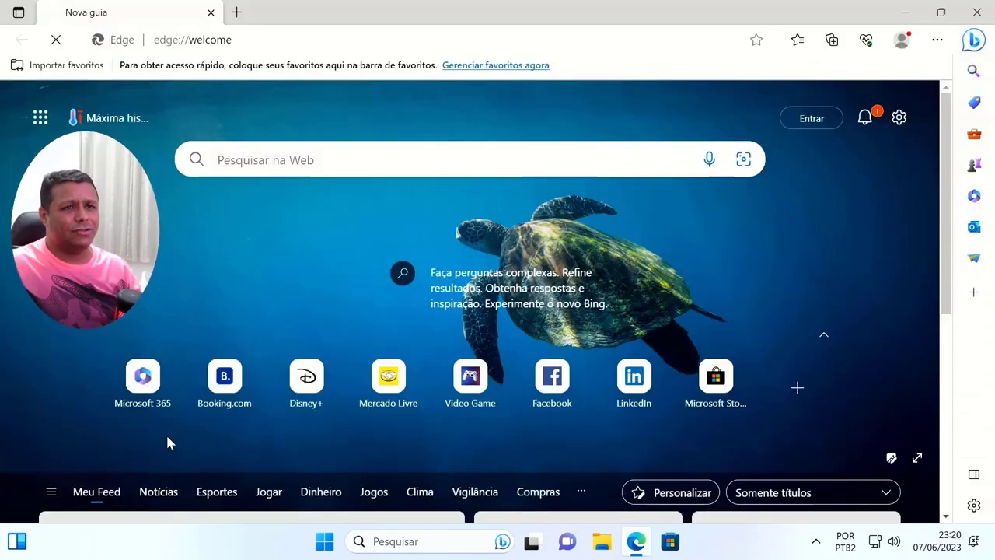
{"action": "left_click", "coordinate": [397, 13]}
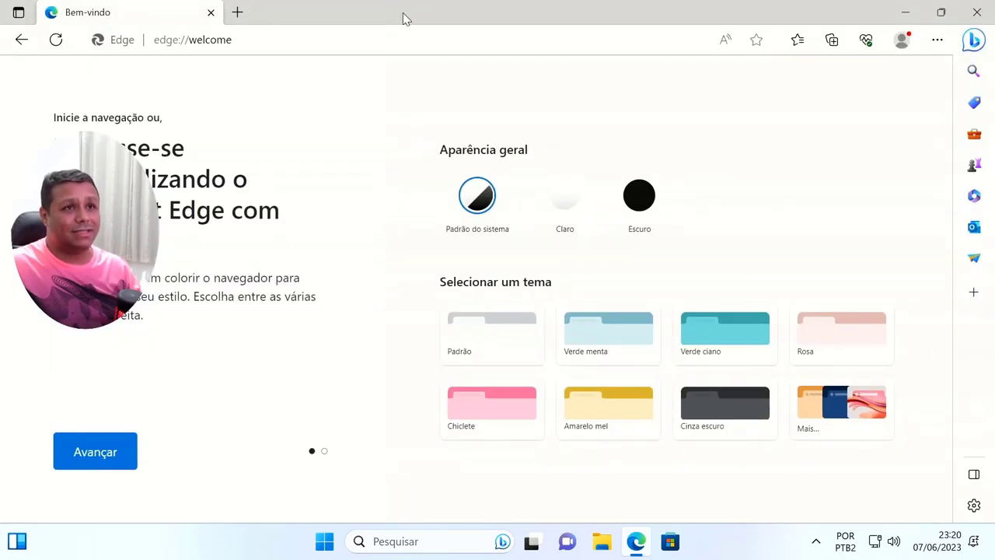
Check the installed browser version on the Sobre o Microsoft Edge settings page, and close Edge
{"action": "left_click", "coordinate": [938, 39]}
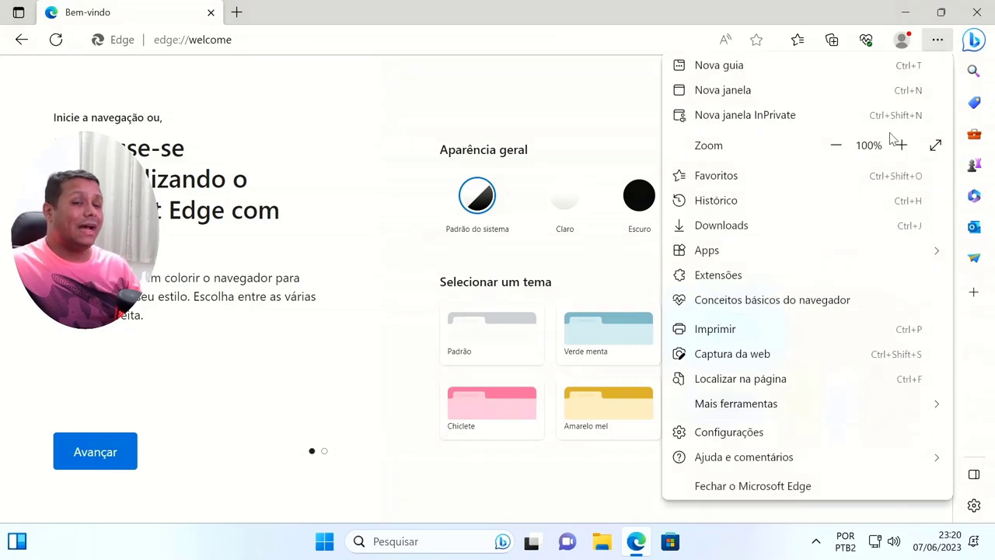
{"action": "mouse_move", "coordinate": [767, 415]}
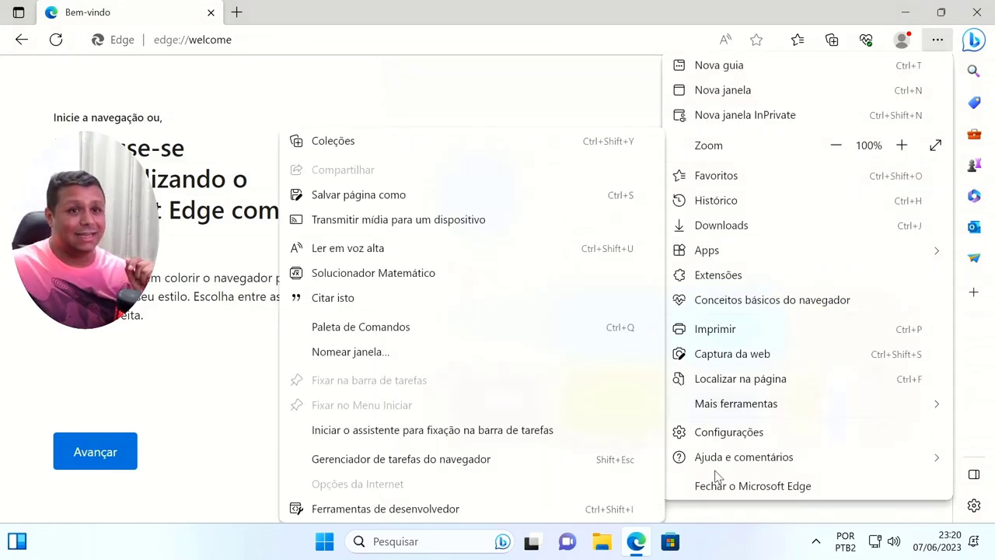
{"action": "left_click", "coordinate": [736, 433]}
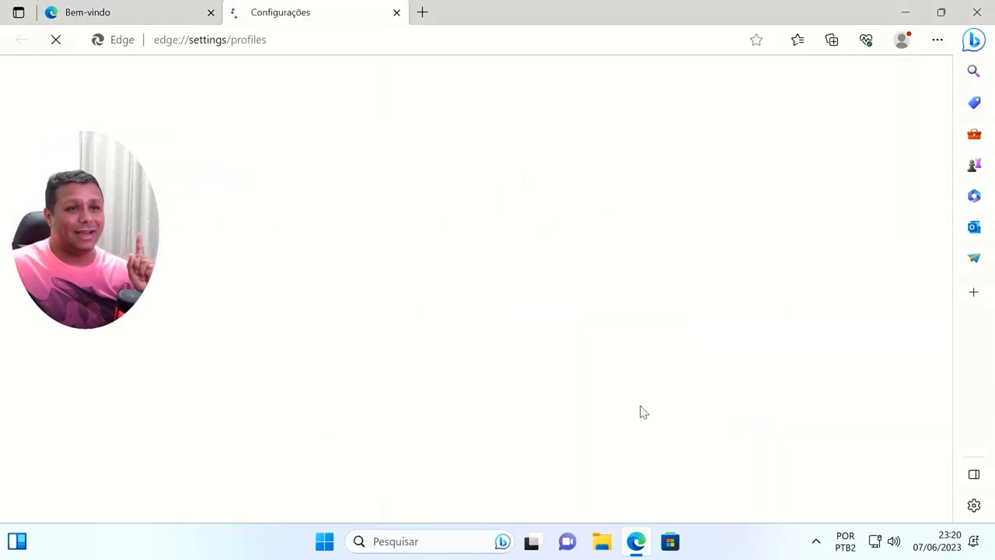
{"action": "scroll", "coordinate": [184, 415], "scroll_direction": "down", "scroll_amount": 2}
{"action": "left_click", "coordinate": [142, 512]}
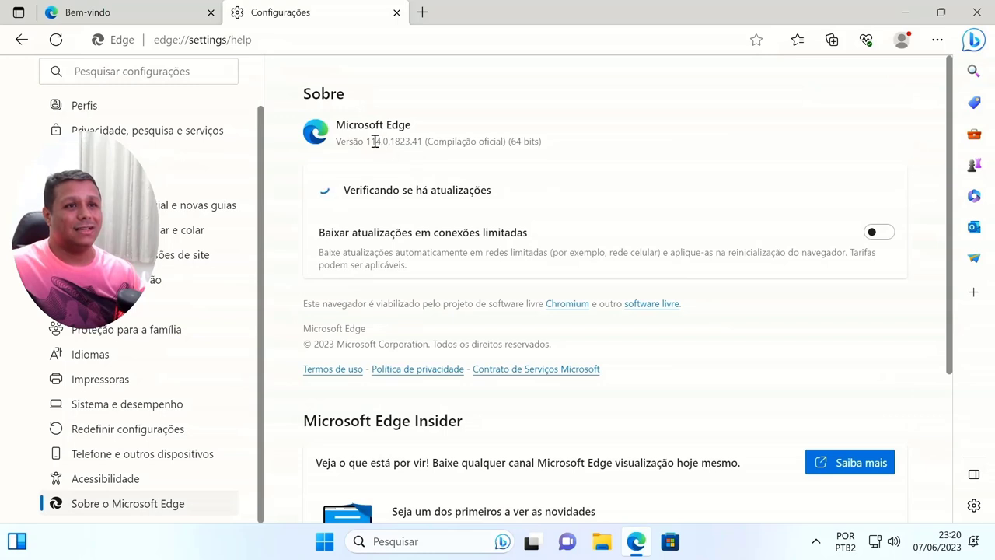
{"action": "left_click_drag", "start_coordinate": [387, 141], "coordinate": [394, 143]}
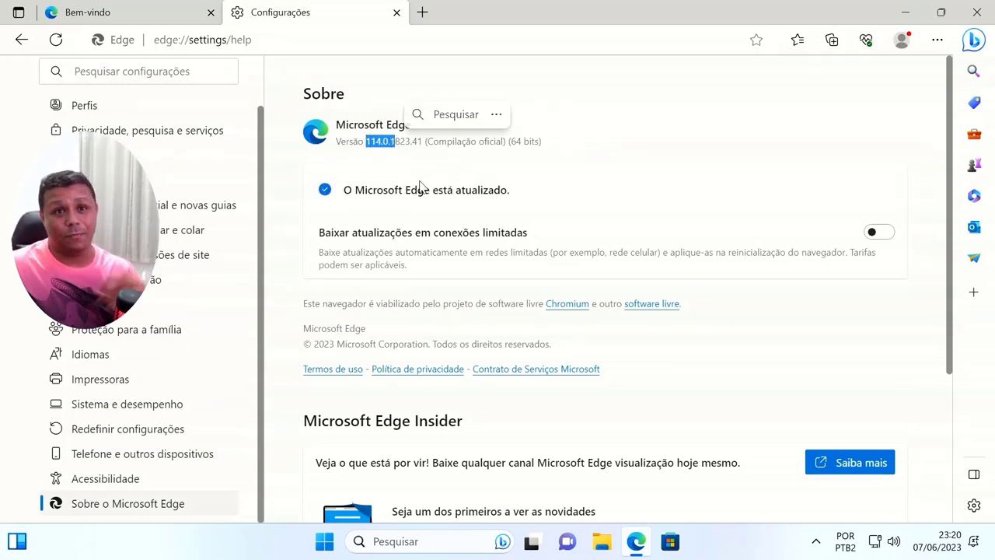
{"action": "left_click", "coordinate": [977, 12]}
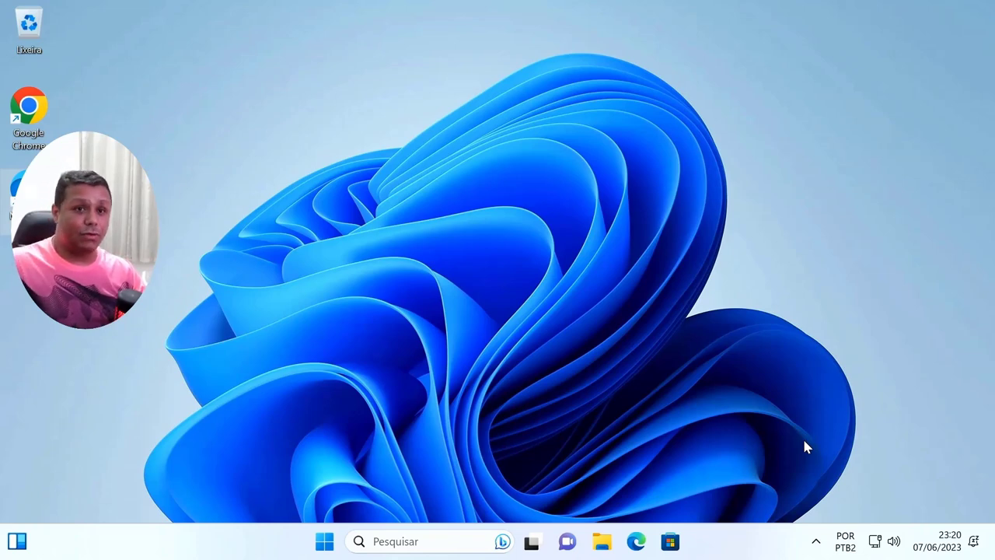
Locate install.wim in the sources folder of the CCSA_X64FRE_PT-BR_DV5 (D:) drive
{"action": "left_click", "coordinate": [602, 541]}
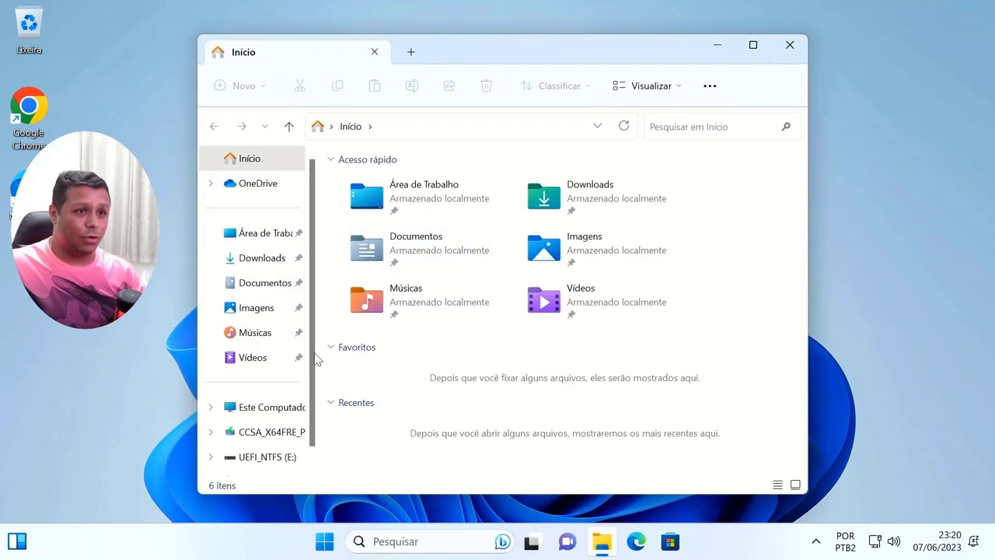
{"action": "left_click", "coordinate": [276, 406]}
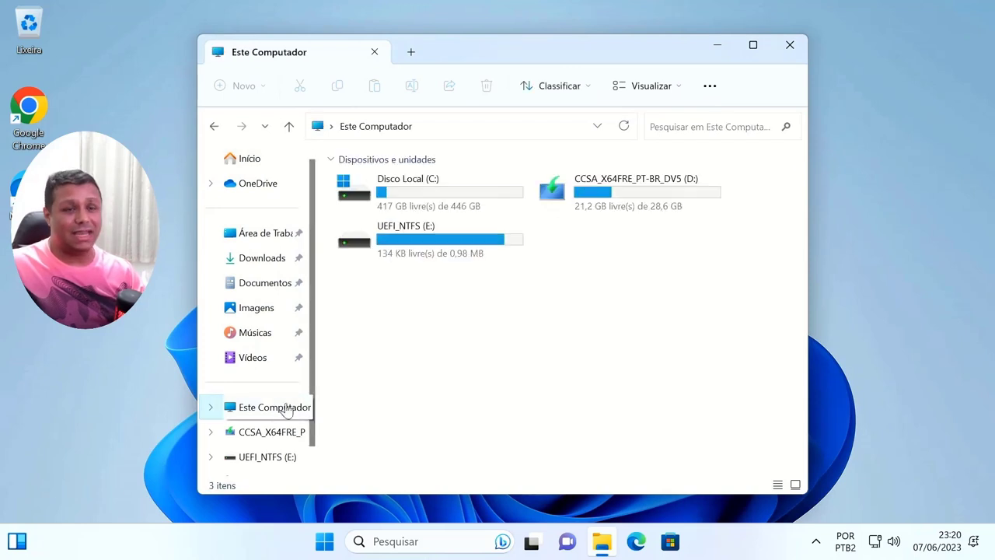
{"action": "double_click", "coordinate": [611, 199]}
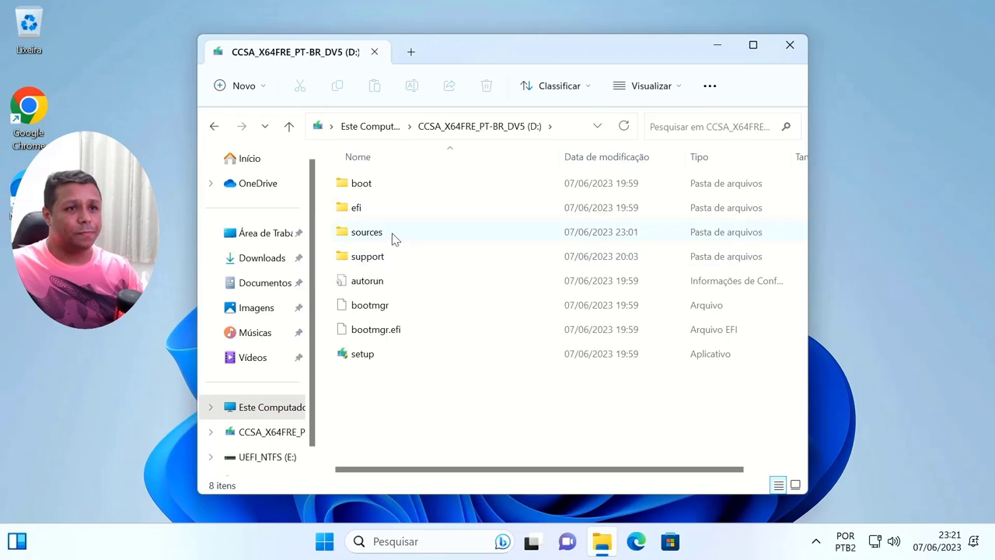
{"action": "double_click", "coordinate": [367, 232]}
{"action": "scroll", "coordinate": [391, 269], "scroll_direction": "down", "scroll_amount": 8}
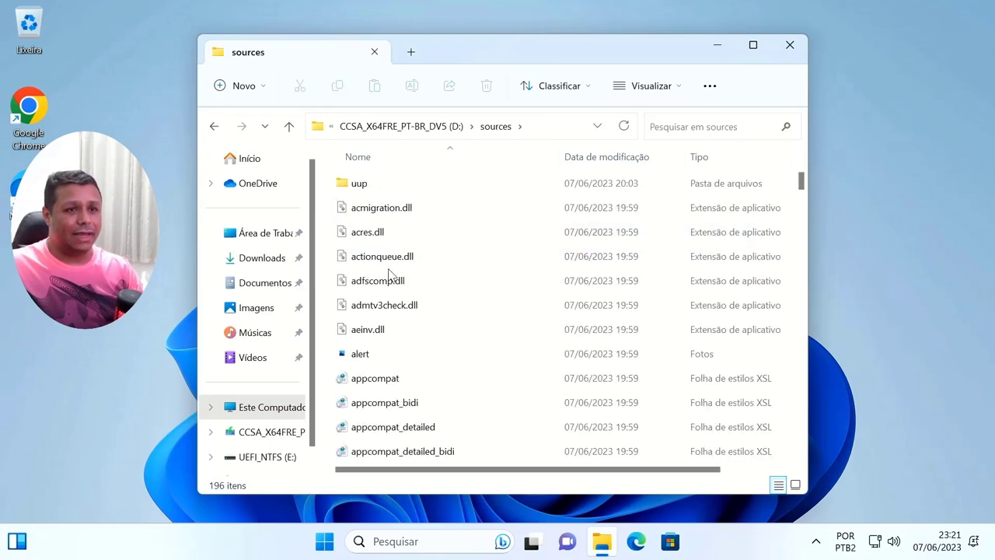
{"action": "key", "text": "i"}
{"action": "key", "text": "i"}
{"action": "key", "text": "i"}
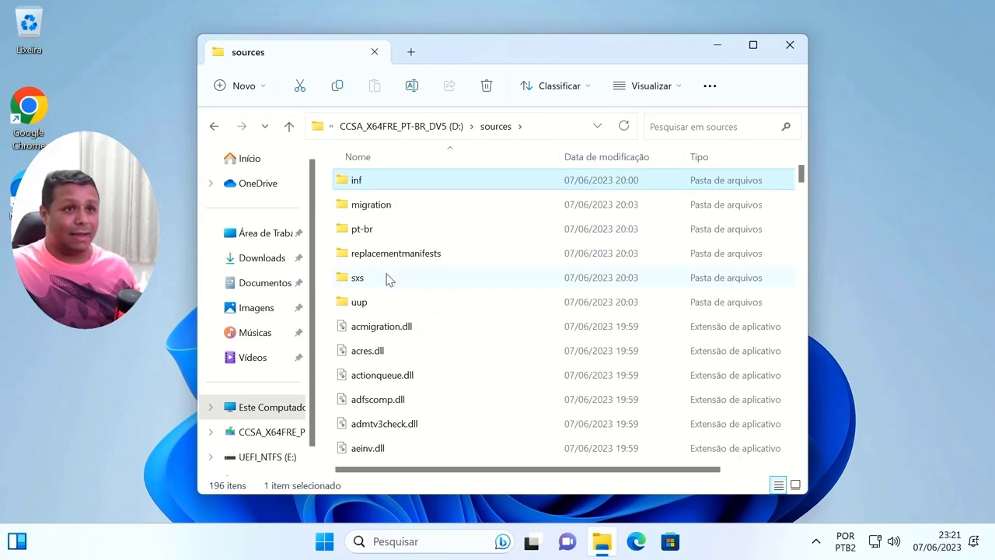
{"action": "left_click", "coordinate": [386, 354]}
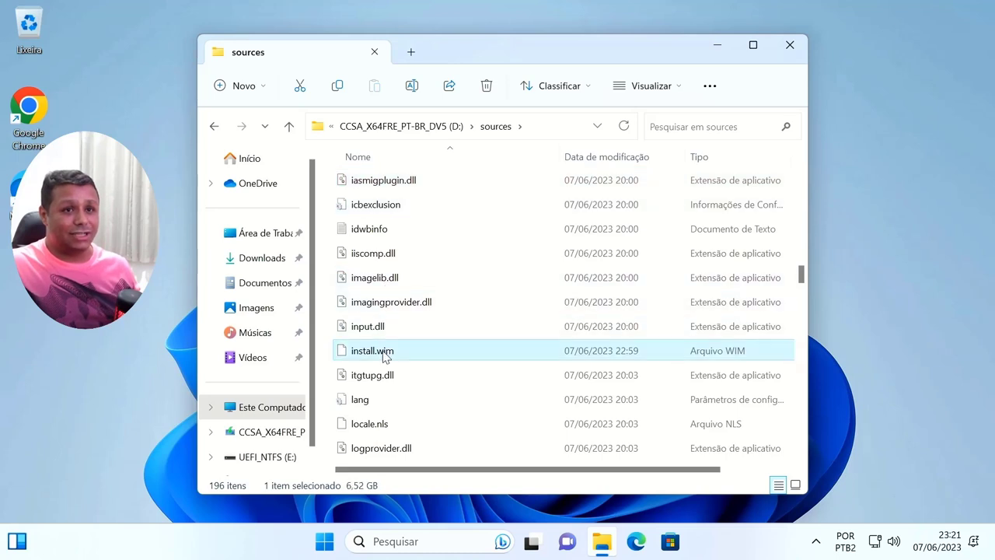
{"action": "left_click_drag", "start_coordinate": [393, 472], "coordinate": [374, 467]}
Check the used space in the properties of the CCSA_X64FRE_PT-BR_DV5 (D:) drive, and reopen the drive's contents
{"action": "left_click", "coordinate": [290, 407]}
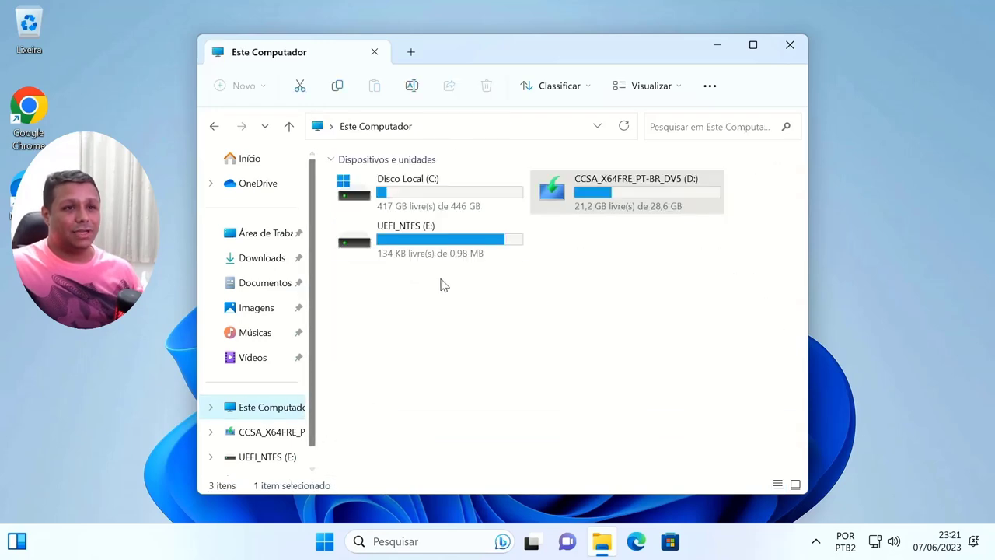
{"action": "right_click", "coordinate": [589, 196]}
{"action": "left_click", "coordinate": [645, 420]}
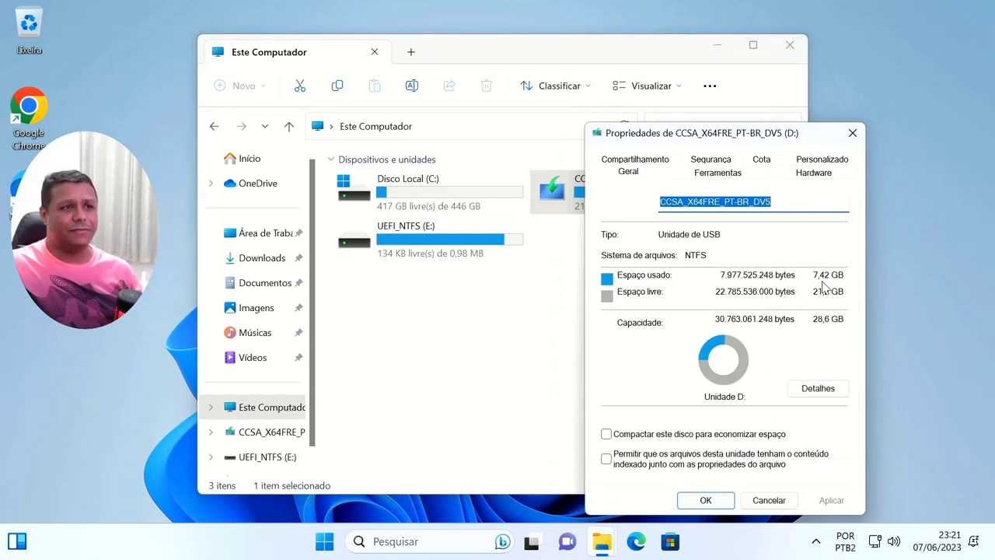
{"action": "left_click", "coordinate": [856, 133]}
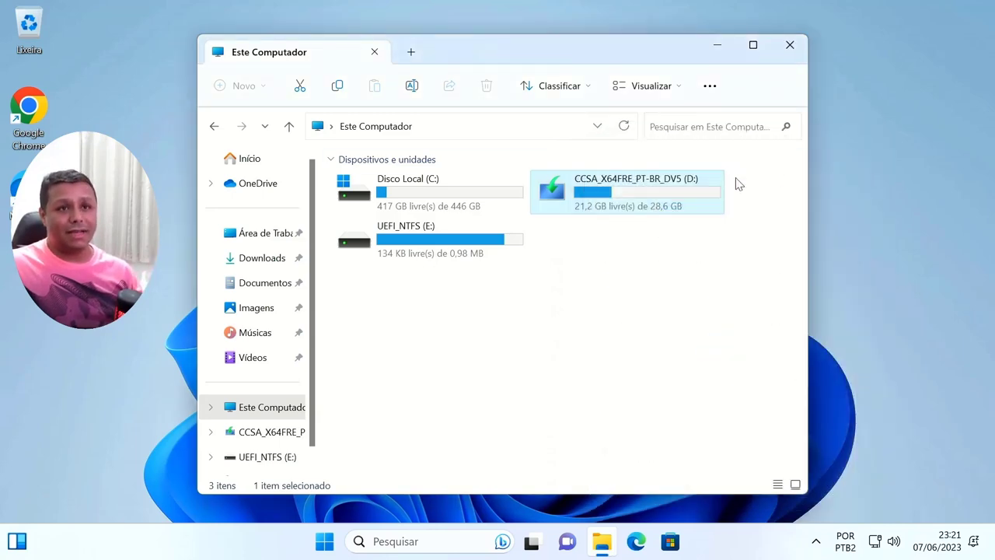
{"action": "double_click", "coordinate": [681, 199]}
{"action": "mouse_move", "coordinate": [500, 230]}
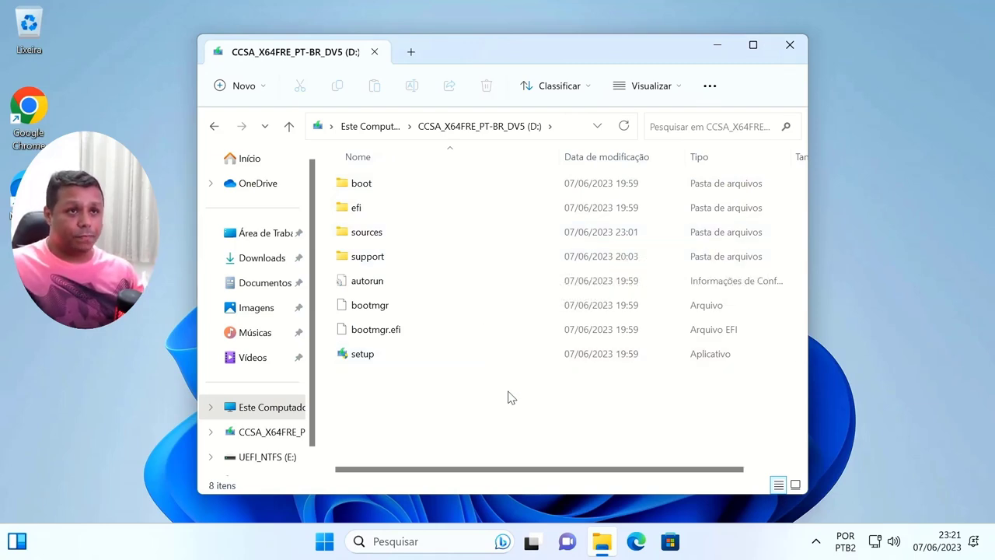
Copy all eight files and folders from the root of the CCSA_X64FRE_PT-BR_DV5 (D:) drive
{"action": "left_click_drag", "start_coordinate": [513, 382], "coordinate": [352, 189]}
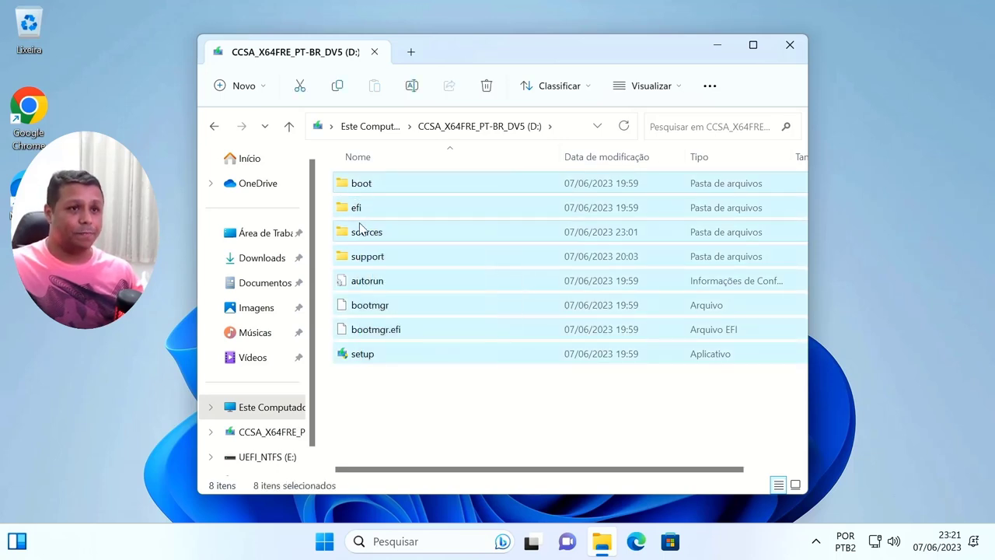
{"action": "right_click", "coordinate": [397, 331]}
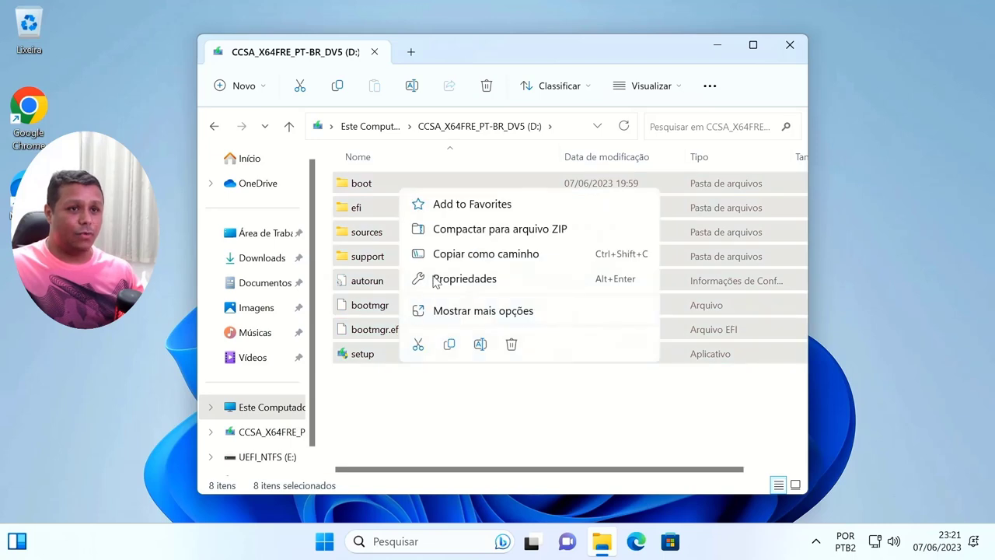
{"action": "left_click", "coordinate": [451, 346]}
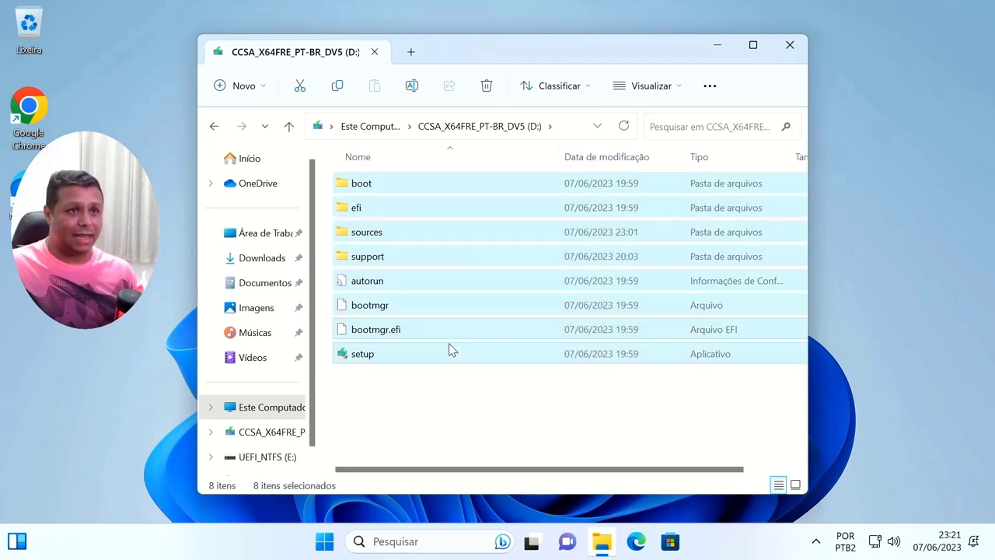
Create a new folder in Documentos, keeping the default name Nova pasta
{"action": "left_click", "coordinate": [264, 282]}
{"action": "left_click", "coordinate": [232, 85]}
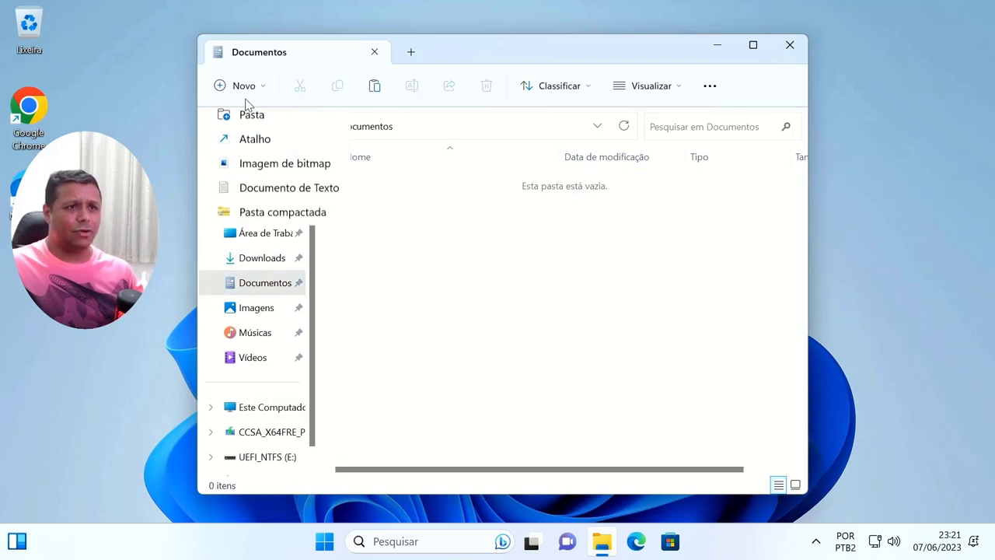
{"action": "left_click", "coordinate": [256, 123]}
{"action": "left_click", "coordinate": [478, 303]}
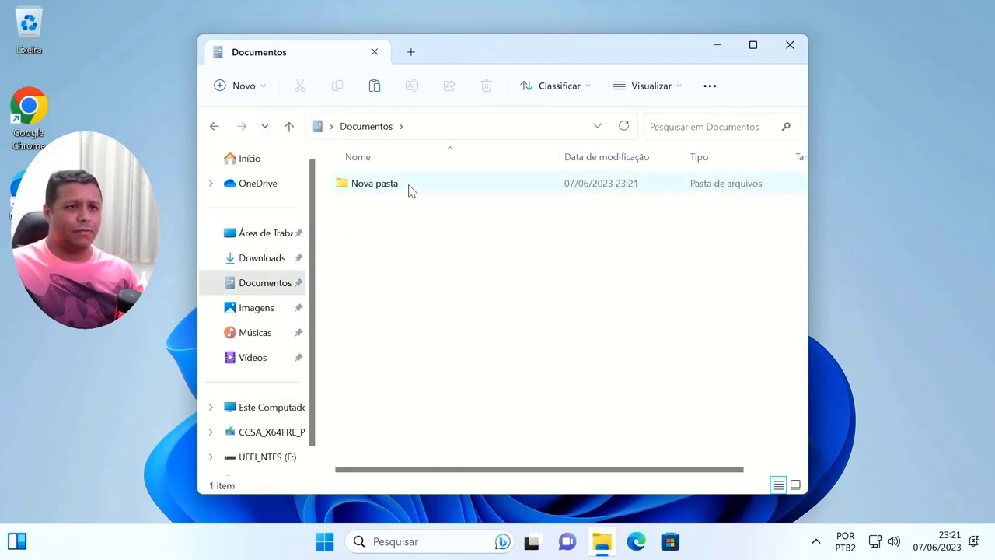
Paste the copied installation files into Documentos > Nova pasta, and move the copy progress window clear of the folder path
{"action": "double_click", "coordinate": [411, 189]}
{"action": "right_click", "coordinate": [425, 243]}
{"action": "key", "text": "Escape"}
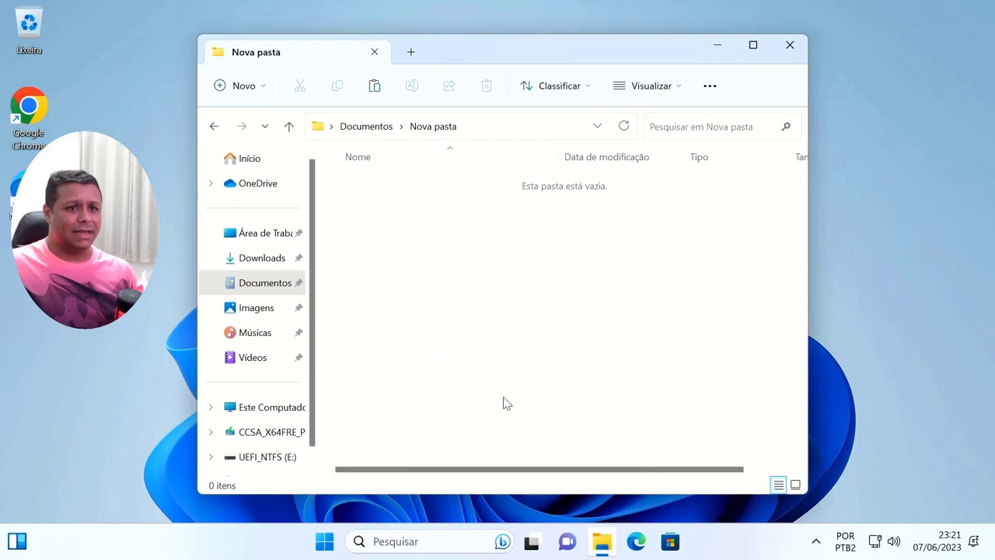
{"action": "key", "text": "ctrl+v"}
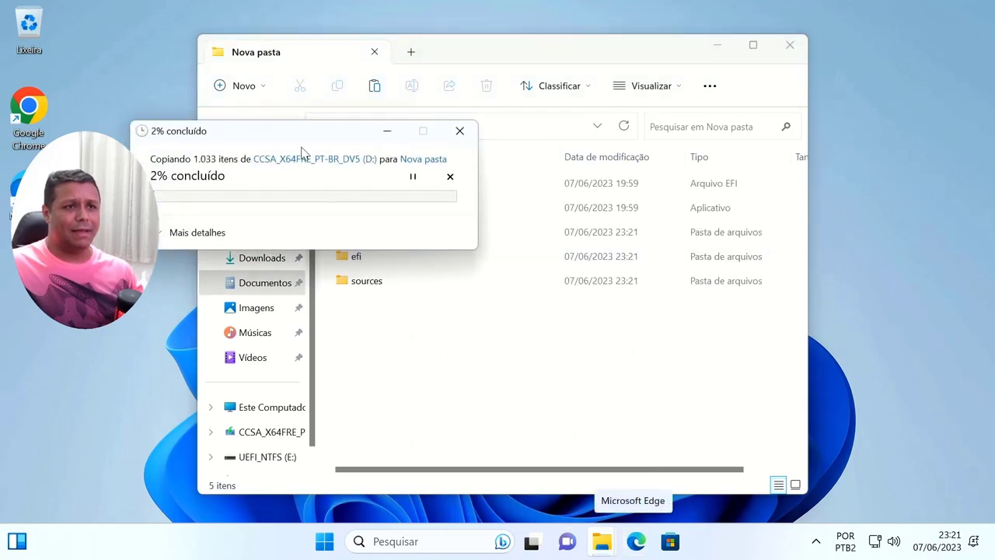
{"action": "left_click_drag", "start_coordinate": [310, 133], "coordinate": [331, 136]}
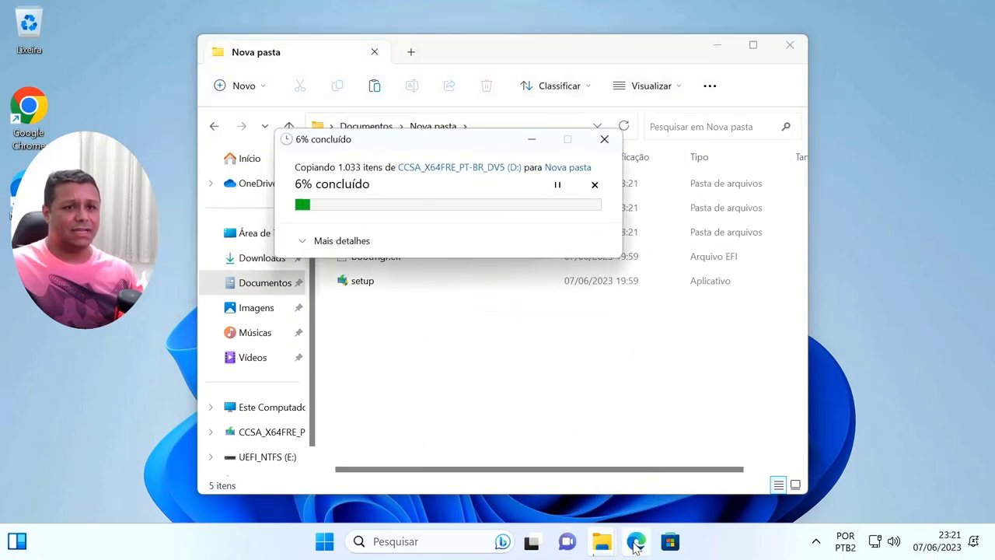
Switch to Microsoft Edge, search for "dis++ github", and open the Chuyu-Team/Dism-Multi-language repository on GitHub
{"action": "left_click", "coordinate": [636, 541]}
{"action": "type", "text": "dis"}
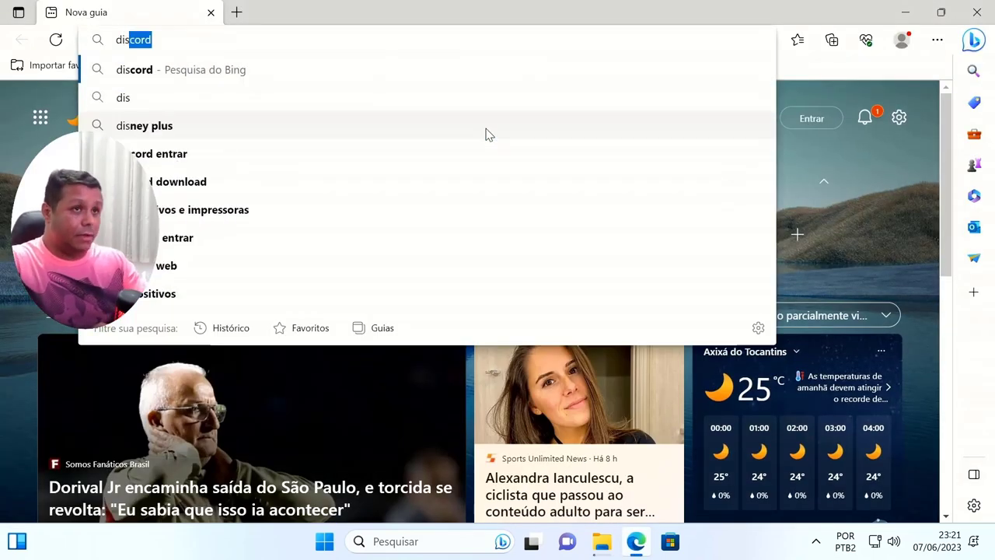
{"action": "type", "text": "++"}
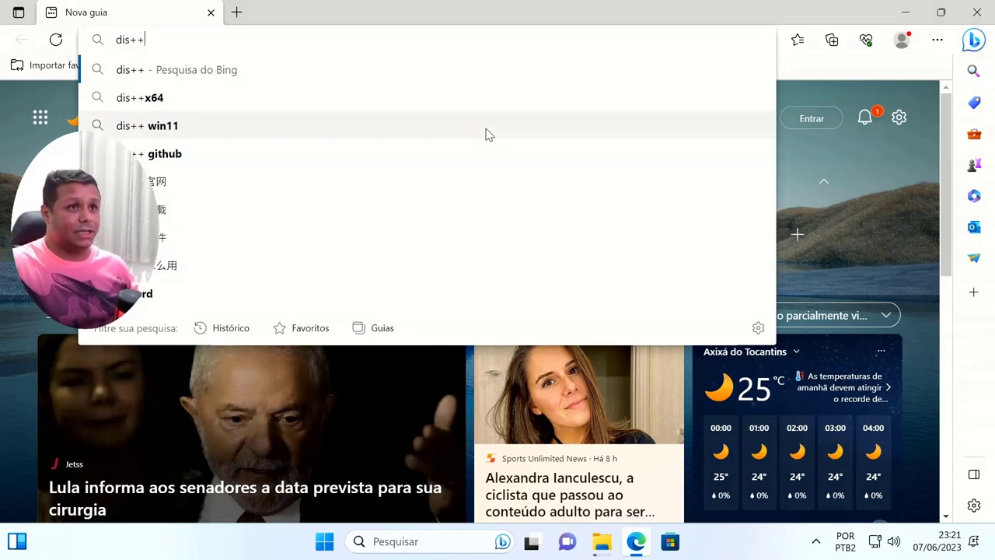
{"action": "left_click", "coordinate": [434, 166]}
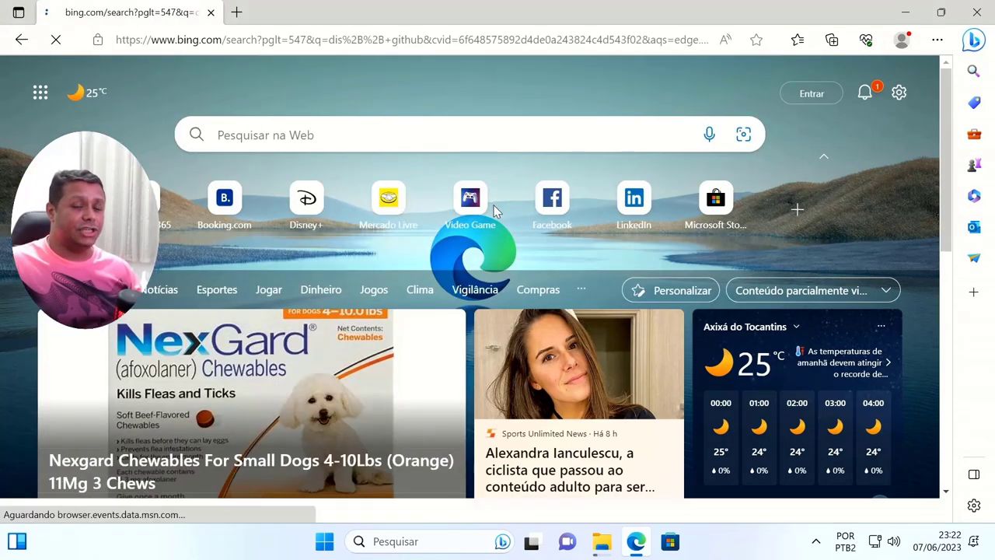
{"action": "left_click", "coordinate": [311, 209]}
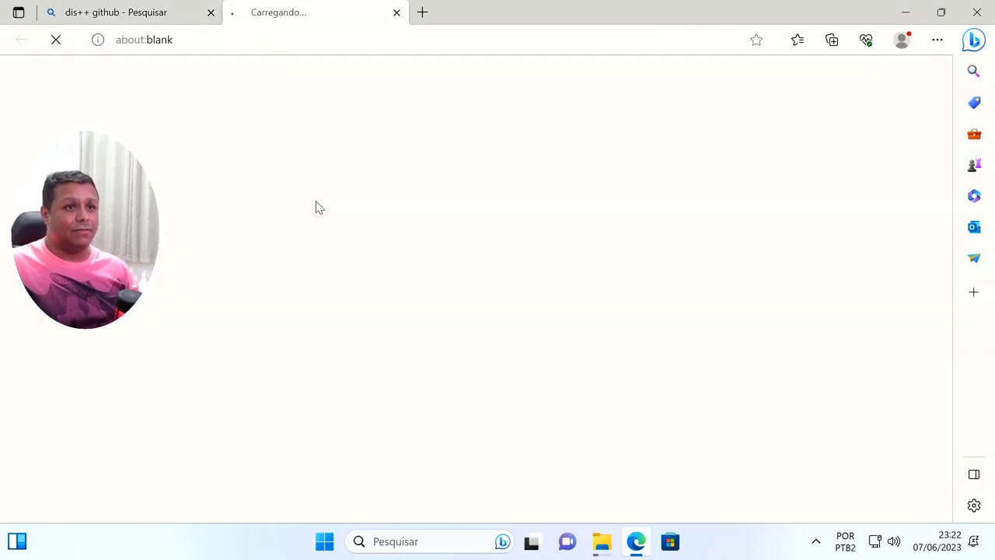
Download Dism++10.1.1002.1B.zip from the assets of the latest Dism++ 10.1.1002.2 release
{"action": "scroll", "coordinate": [631, 330], "scroll_direction": "down", "scroll_amount": 4}
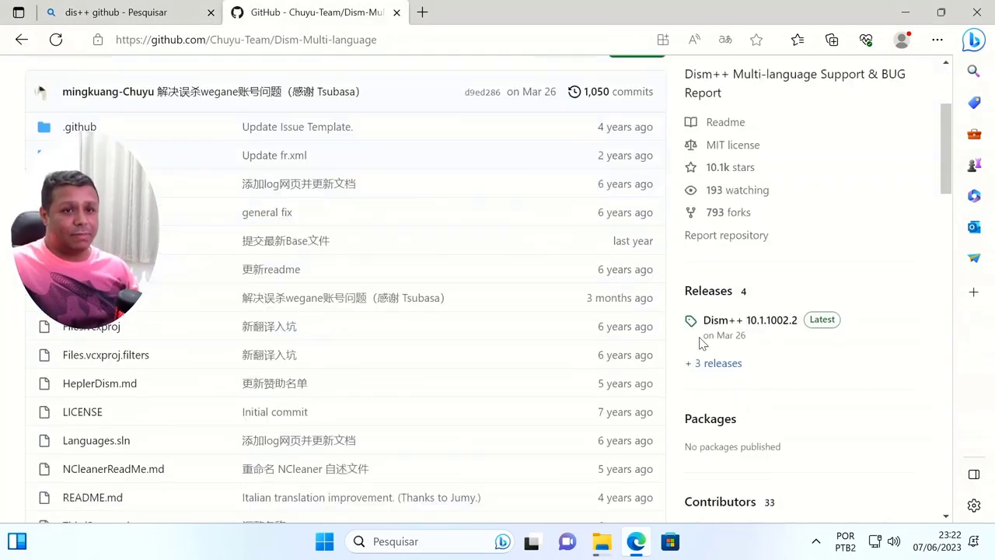
{"action": "left_click", "coordinate": [815, 224]}
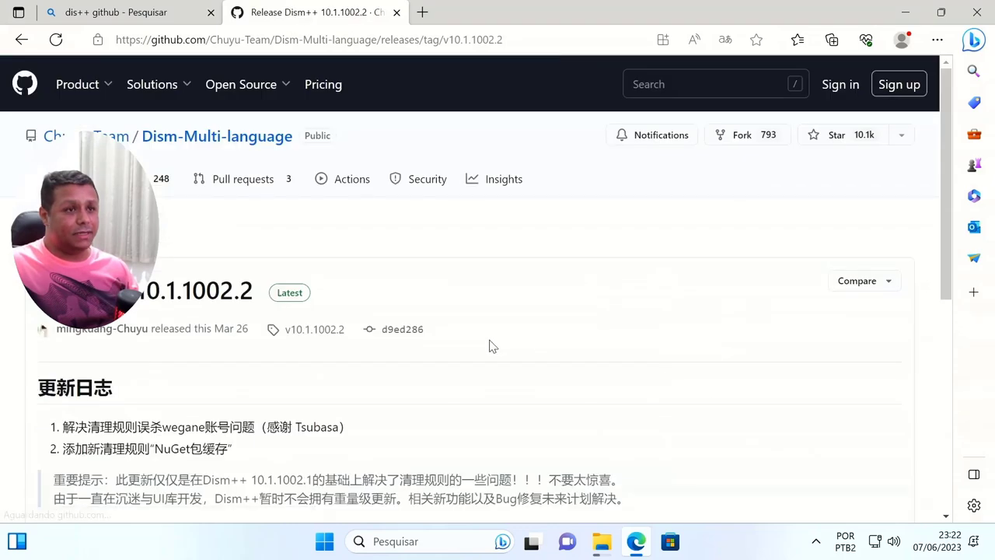
{"action": "scroll", "coordinate": [490, 347], "scroll_direction": "down", "scroll_amount": 5}
{"action": "scroll", "coordinate": [234, 342], "scroll_direction": "up", "scroll_amount": 1}
{"action": "left_click", "coordinate": [159, 366]}
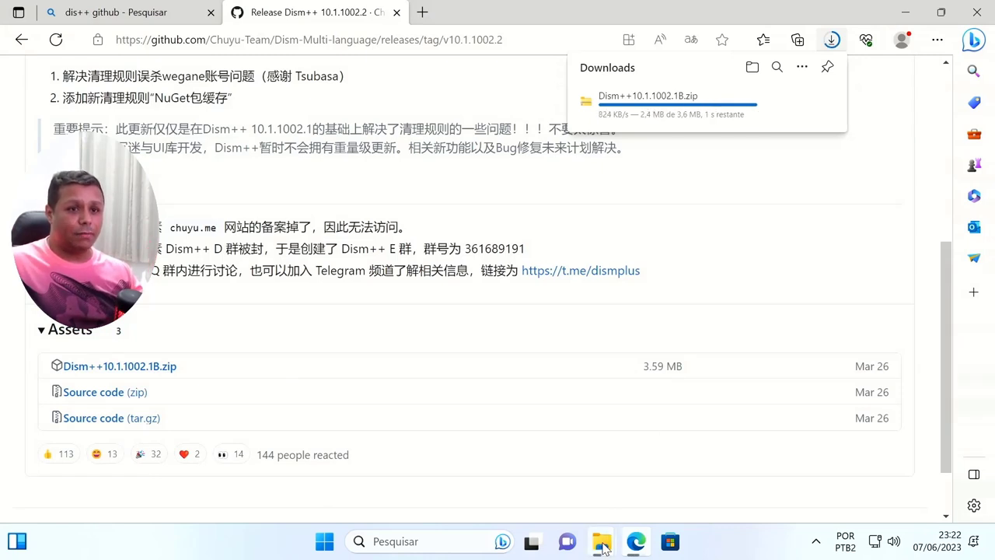
Switch to File Explorer and check the downloaded file in the Downloads folder
{"action": "mouse_move", "coordinate": [602, 541]}
{"action": "left_click", "coordinate": [551, 502]}
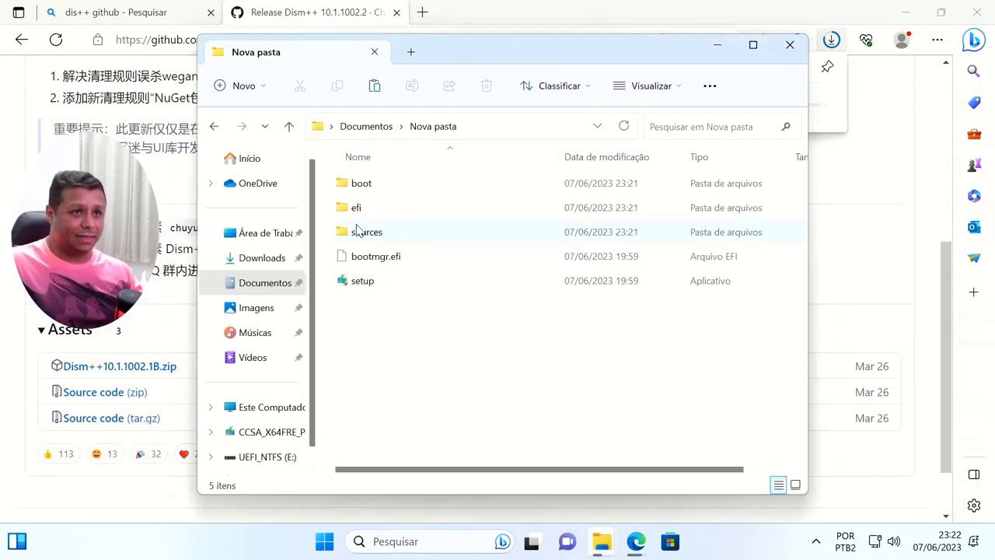
{"action": "left_click", "coordinate": [262, 257]}
{"action": "right_click", "coordinate": [358, 204]}
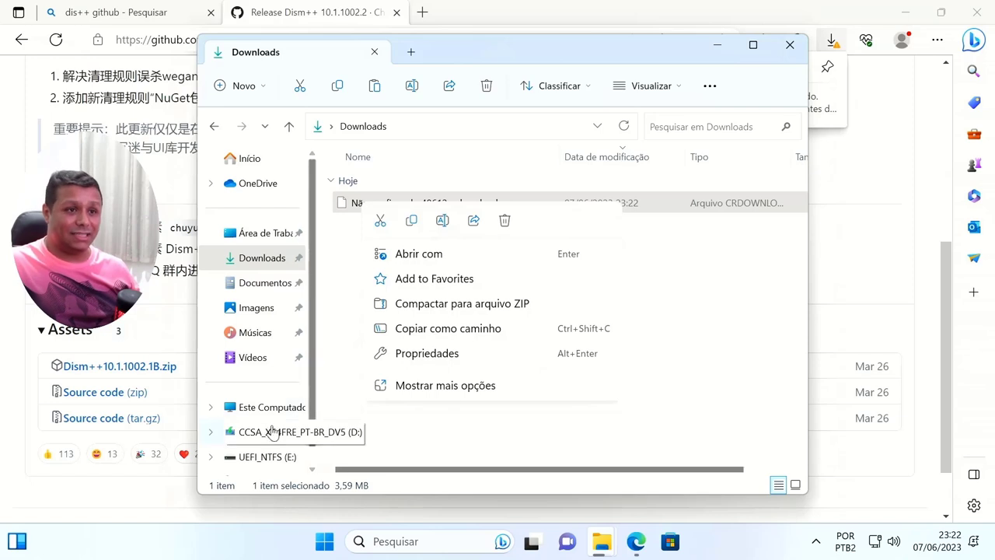
Check install.wim and its size in the sources folder of Documentos > Nova pasta, and close the window
{"action": "left_click", "coordinate": [259, 286]}
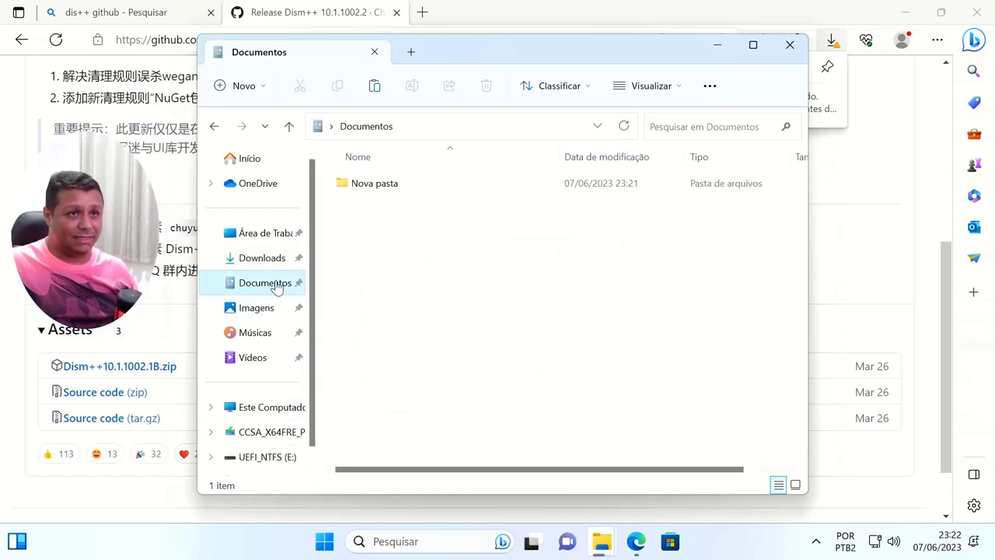
{"action": "double_click", "coordinate": [373, 191]}
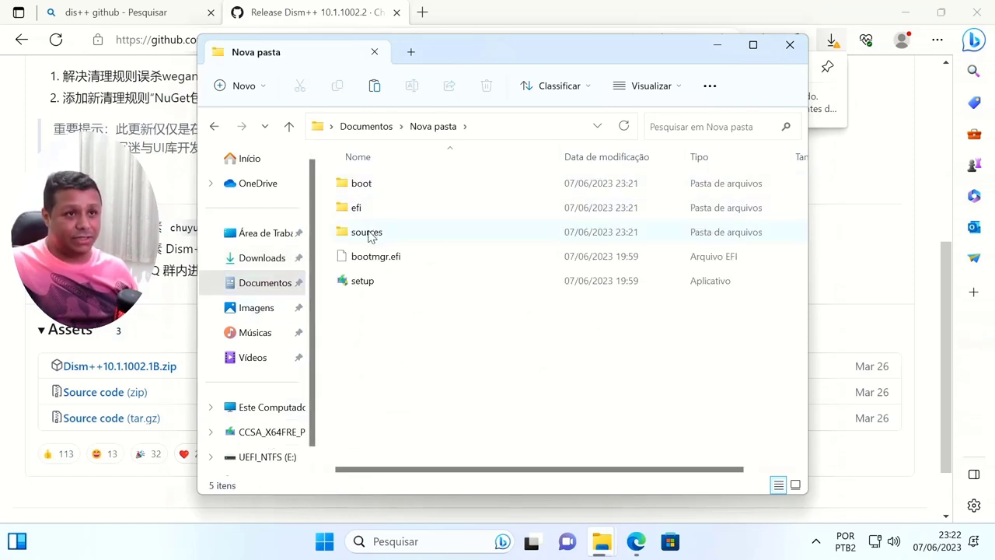
{"action": "mouse_move", "coordinate": [378, 242]}
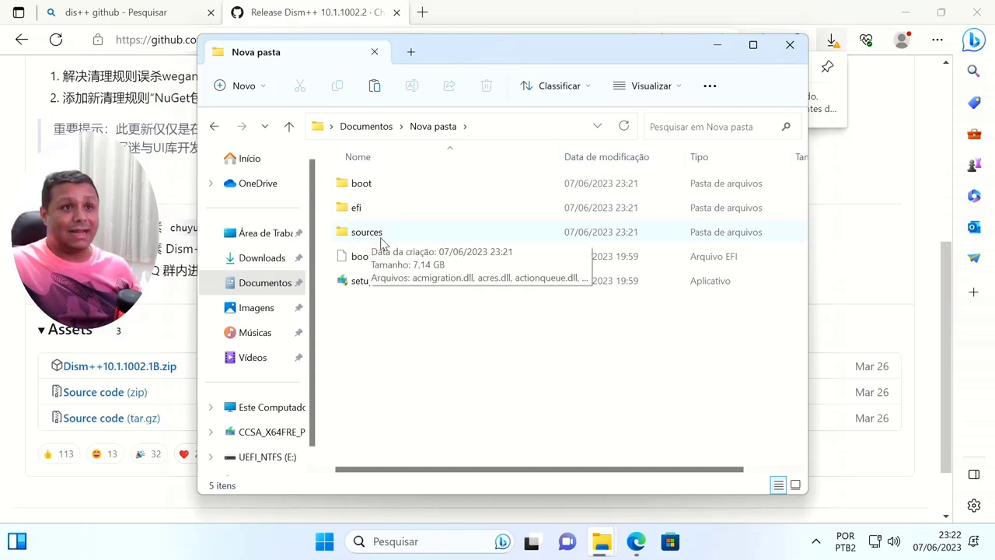
{"action": "double_click", "coordinate": [366, 231]}
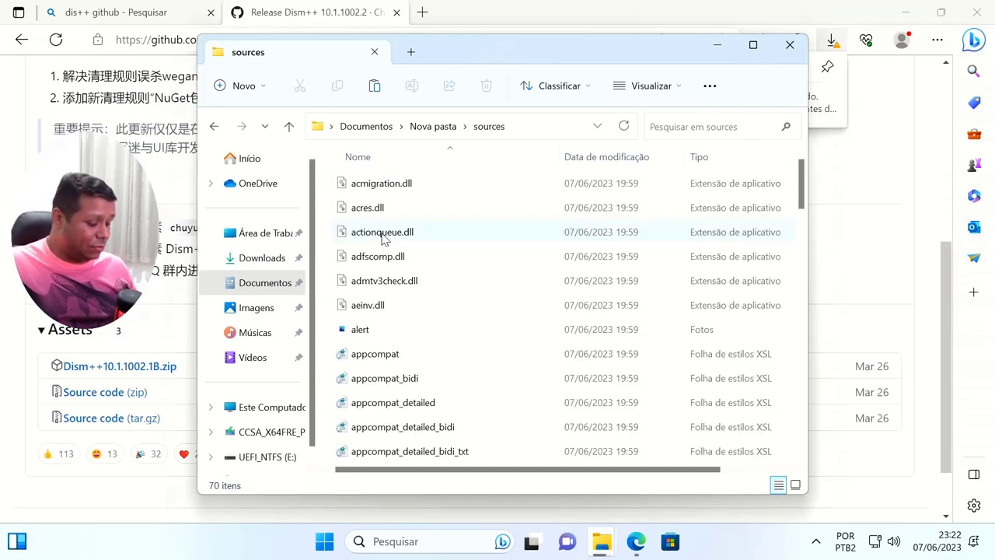
{"action": "key", "text": "i"}
{"action": "key", "text": "i"}
{"action": "key", "text": "i"}
{"action": "key", "text": "i"}
{"action": "key", "text": "i"}
{"action": "key", "text": "i"}
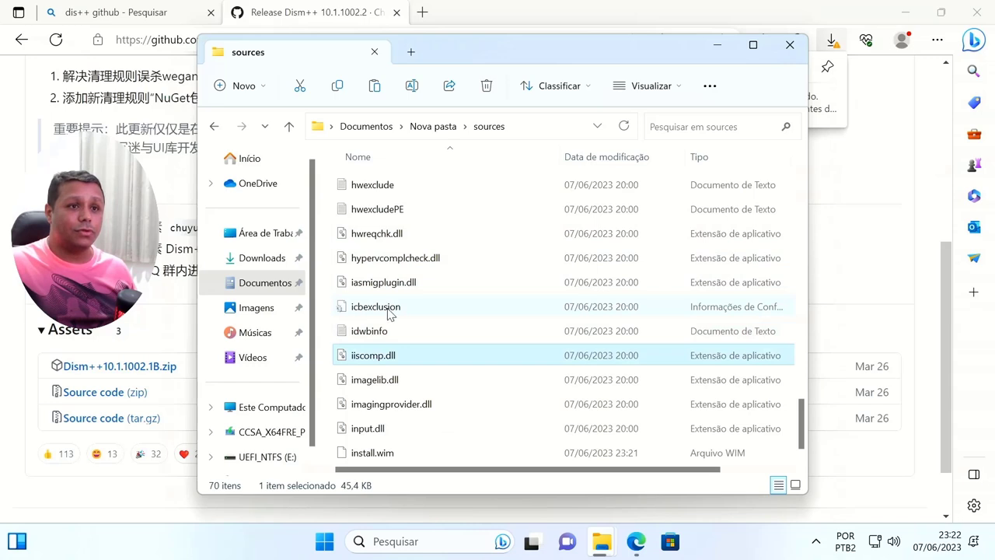
{"action": "key", "text": "i"}
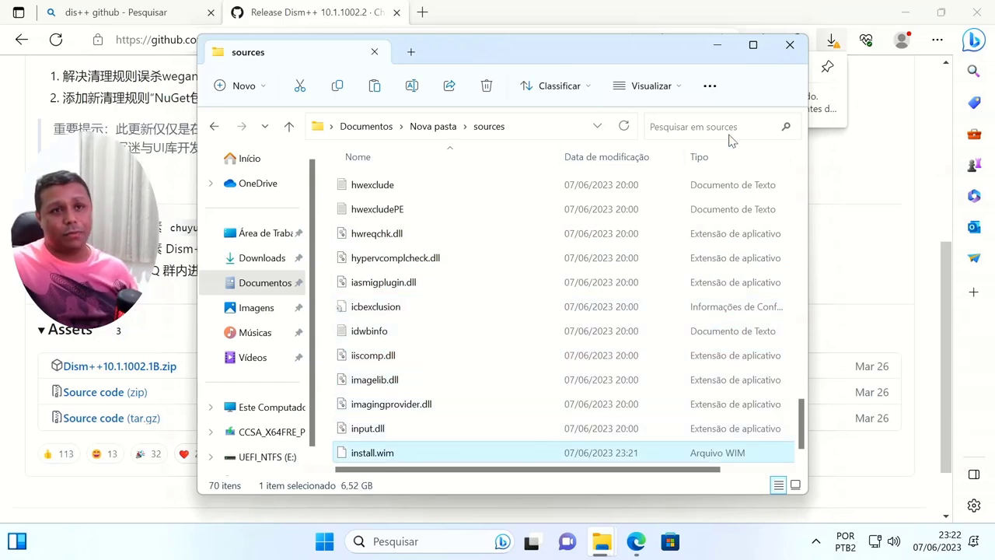
{"action": "left_click", "coordinate": [790, 45]}
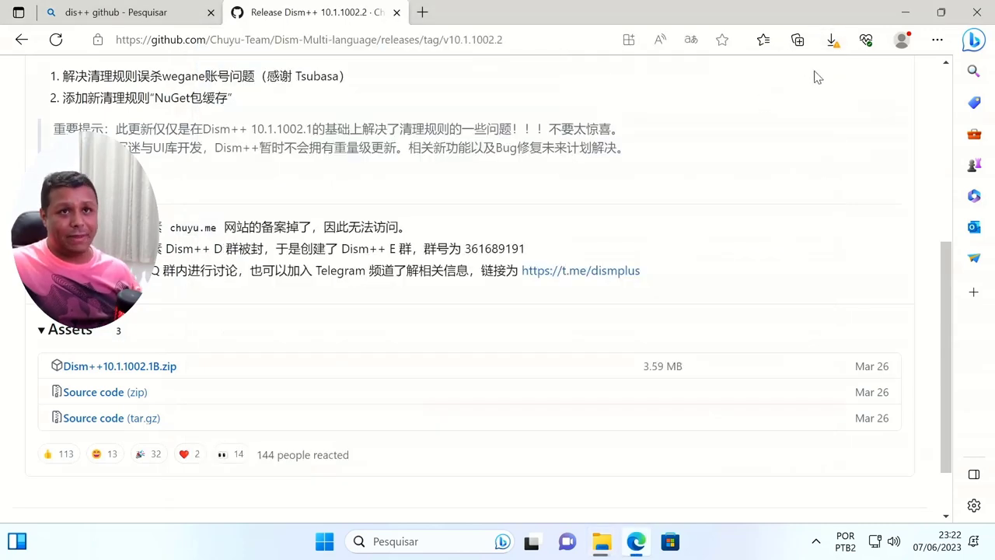
Keep the Dism++10.1.1002.1B.zip download in Edge despite the SmartScreen warning, and show the file in its folder
{"action": "left_click", "coordinate": [832, 40]}
{"action": "left_click", "coordinate": [810, 109]}
{"action": "left_click", "coordinate": [699, 155]}
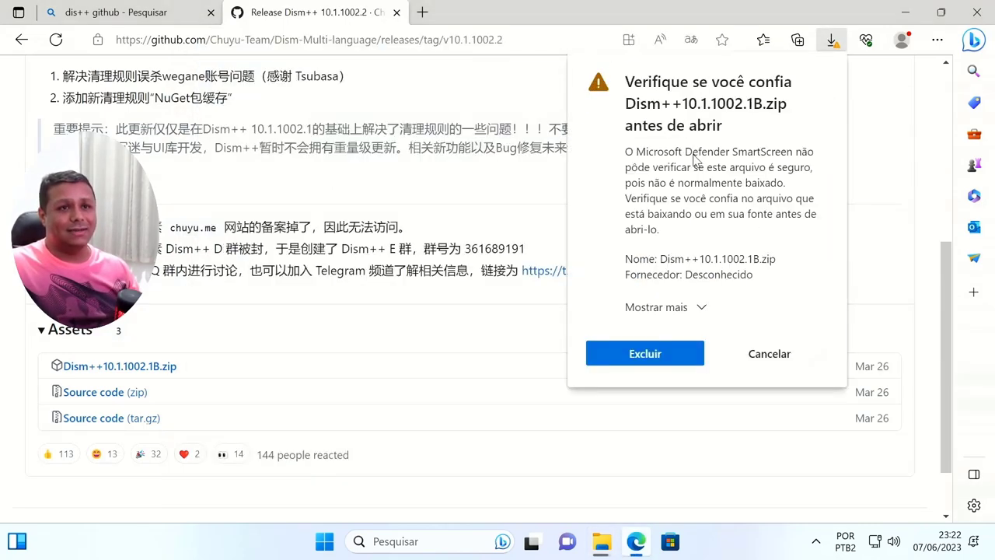
{"action": "left_click", "coordinate": [700, 308]}
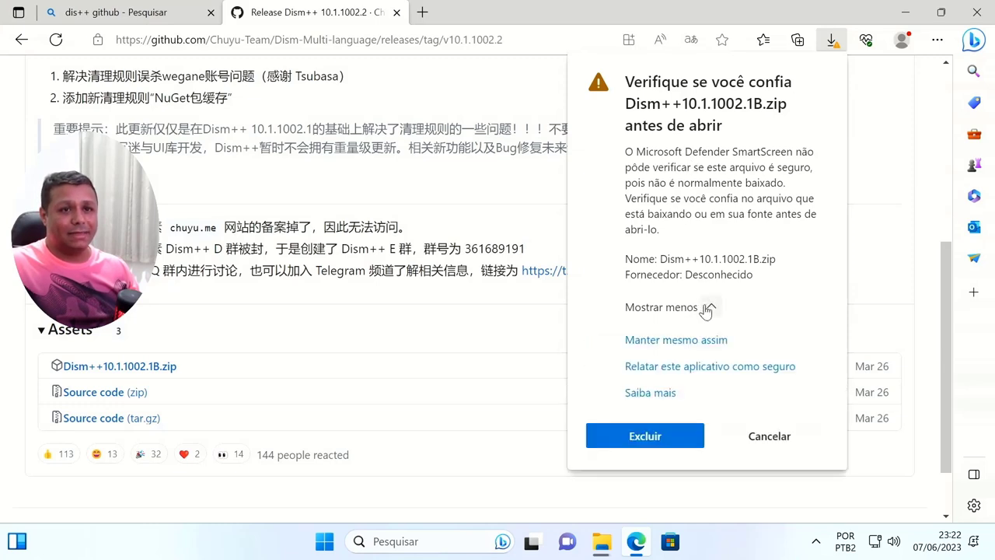
{"action": "left_click", "coordinate": [676, 341]}
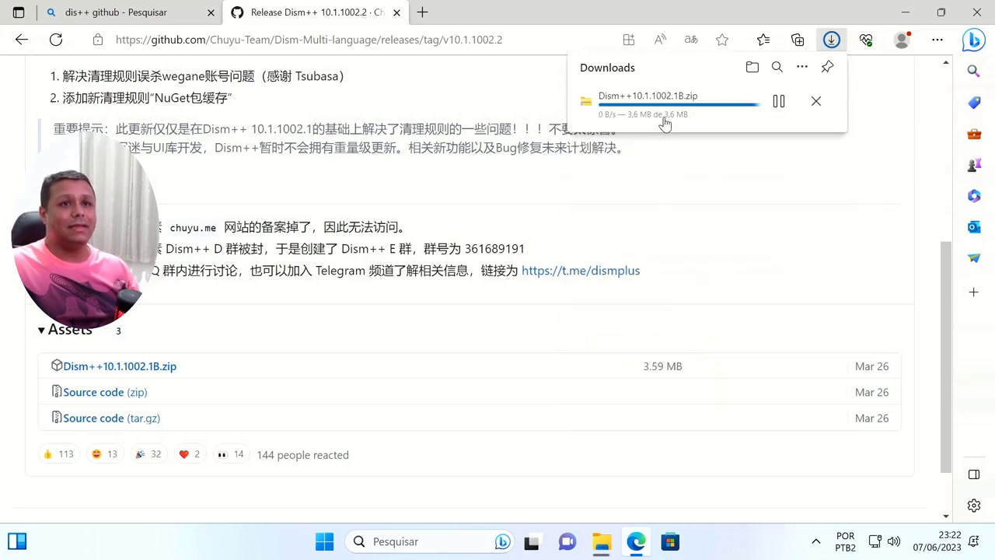
{"action": "left_click", "coordinate": [778, 102]}
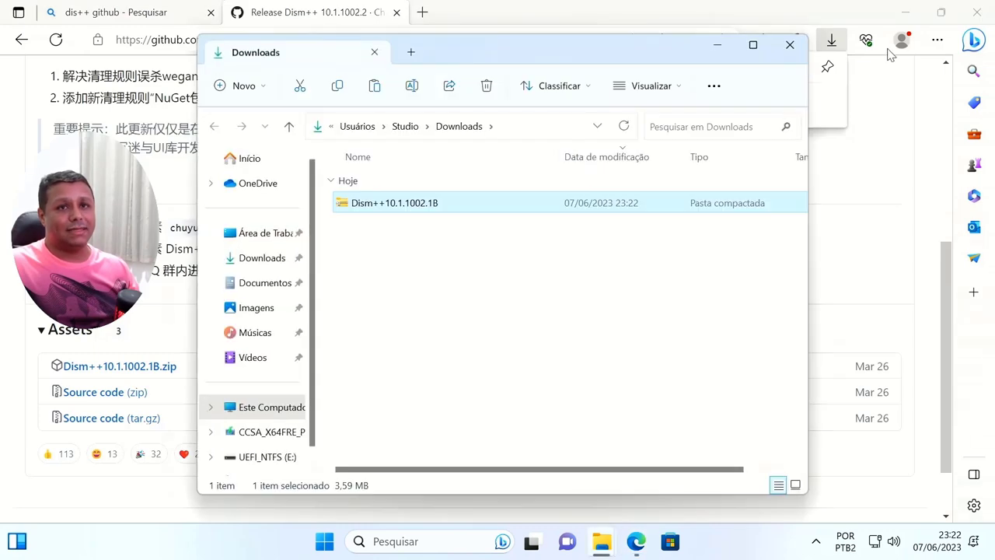
Minimise Edge and extract Dism++10.1.1002.1B.zip to the suggested folder in Downloads
{"action": "left_click", "coordinate": [905, 12]}
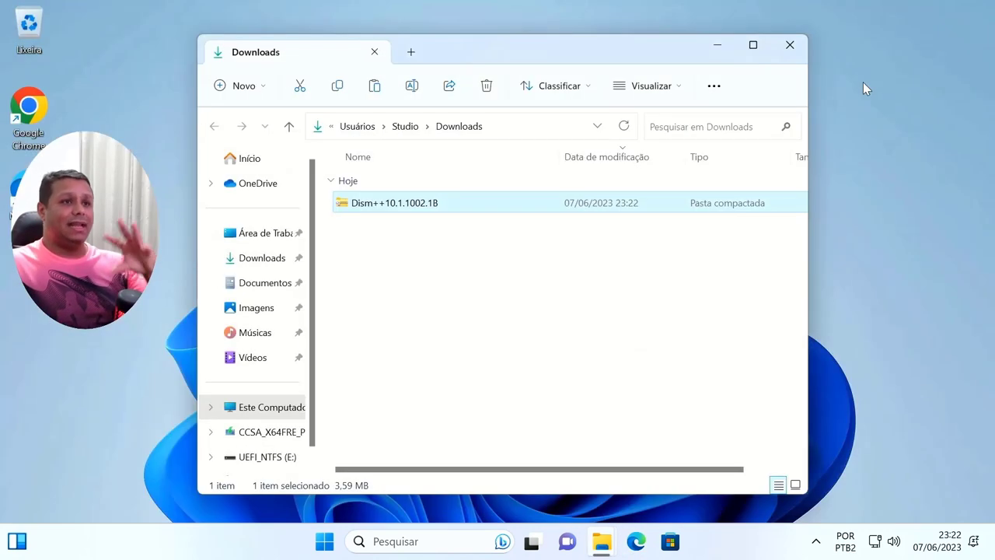
{"action": "right_click", "coordinate": [394, 206]}
{"action": "left_click", "coordinate": [451, 265]}
{"action": "left_click", "coordinate": [619, 431]}
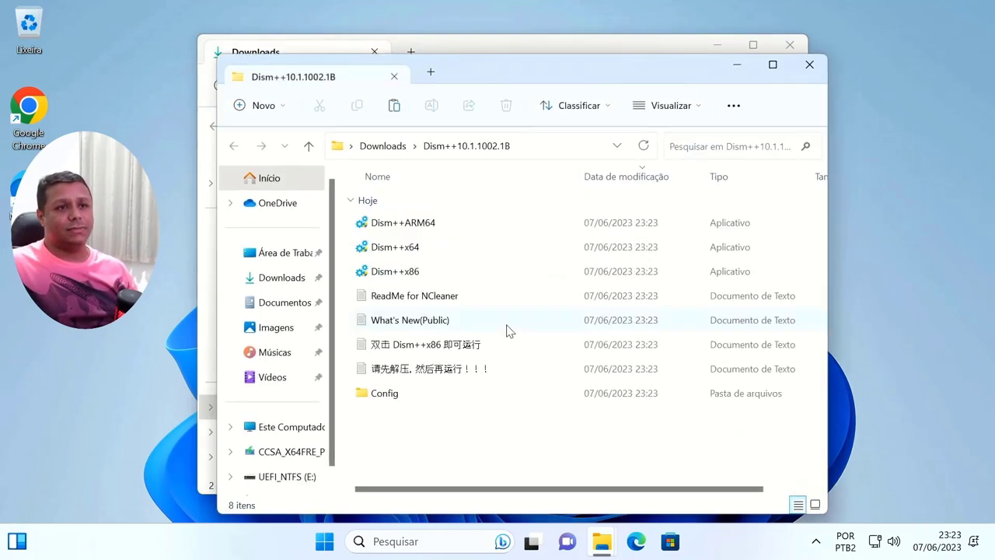
Run Dism++x64 from the extracted folder as administrator and allow it to make changes to the device
{"action": "mouse_move", "coordinate": [609, 537]}
{"action": "left_click", "coordinate": [497, 474]}
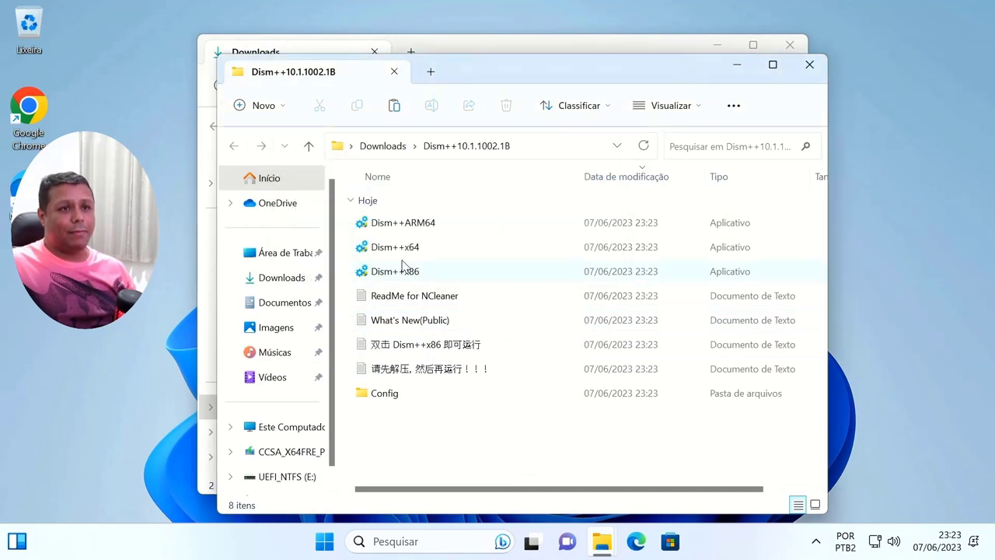
{"action": "right_click", "coordinate": [400, 250]}
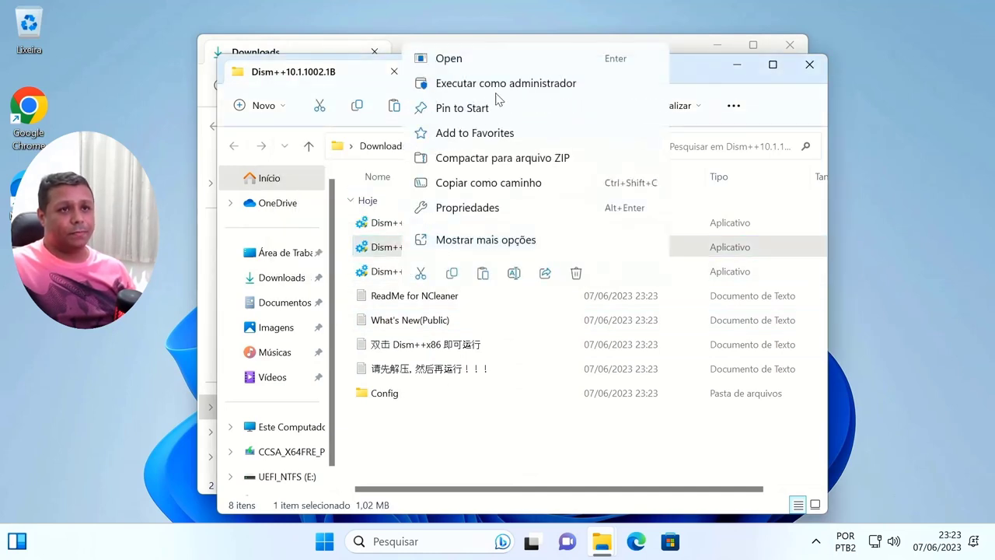
{"action": "left_click", "coordinate": [502, 84]}
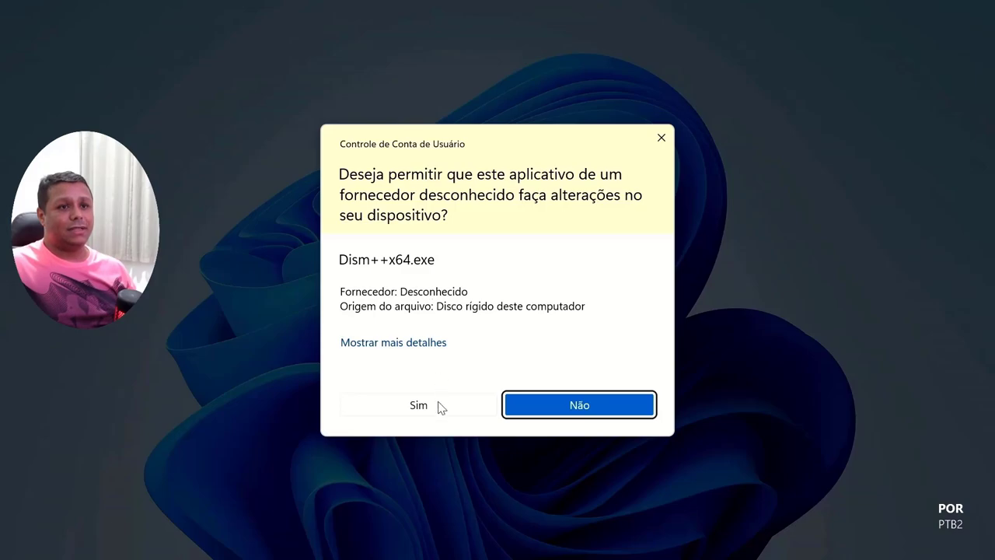
{"action": "left_click", "coordinate": [441, 405]}
Close both File Explorer windows and accept the DISM++ user agreement
{"action": "left_click", "coordinate": [811, 62]}
{"action": "left_click", "coordinate": [793, 43]}
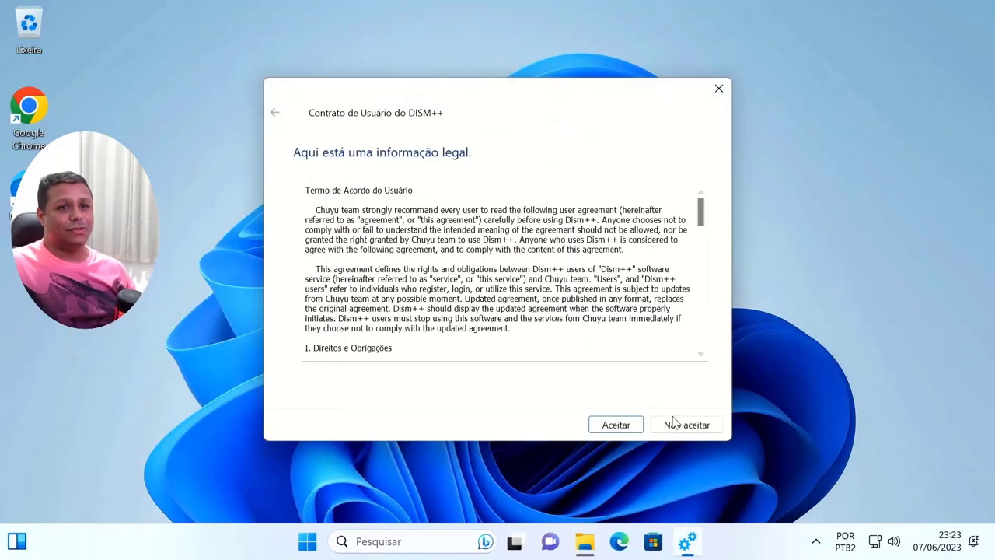
{"action": "left_click", "coordinate": [631, 424]}
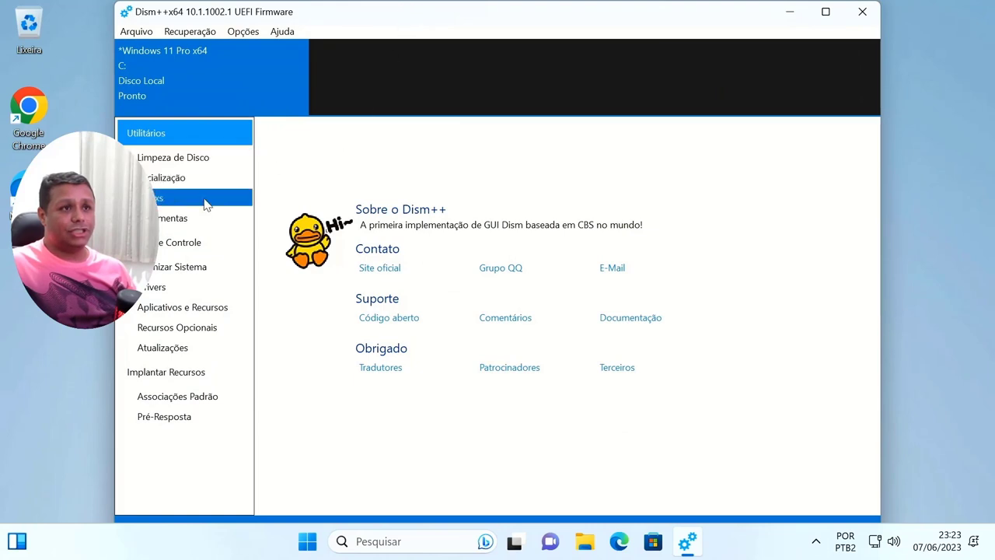
Open the Criar ISO tool and set Nova pasta in Documentos as the source folder
{"action": "left_click", "coordinate": [200, 222]}
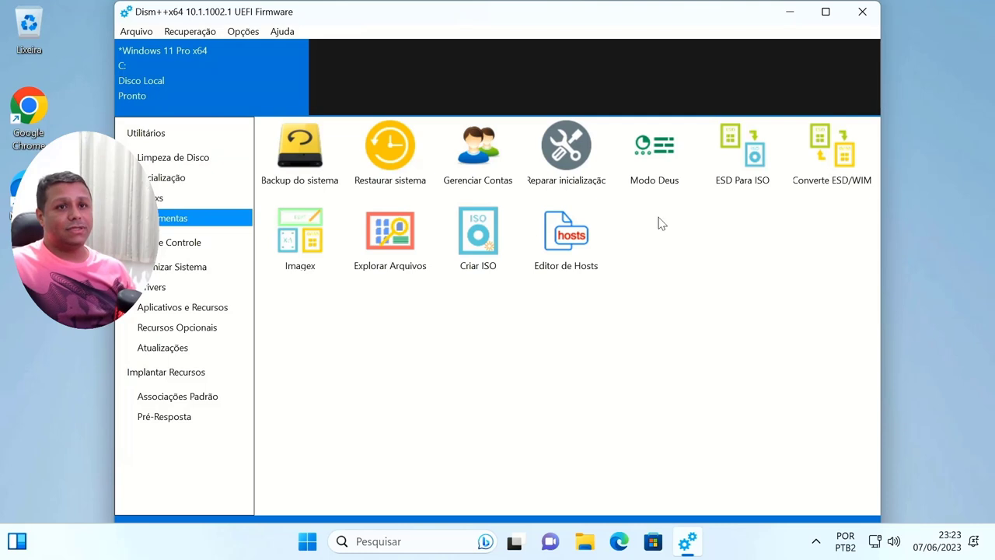
{"action": "left_click", "coordinate": [481, 237]}
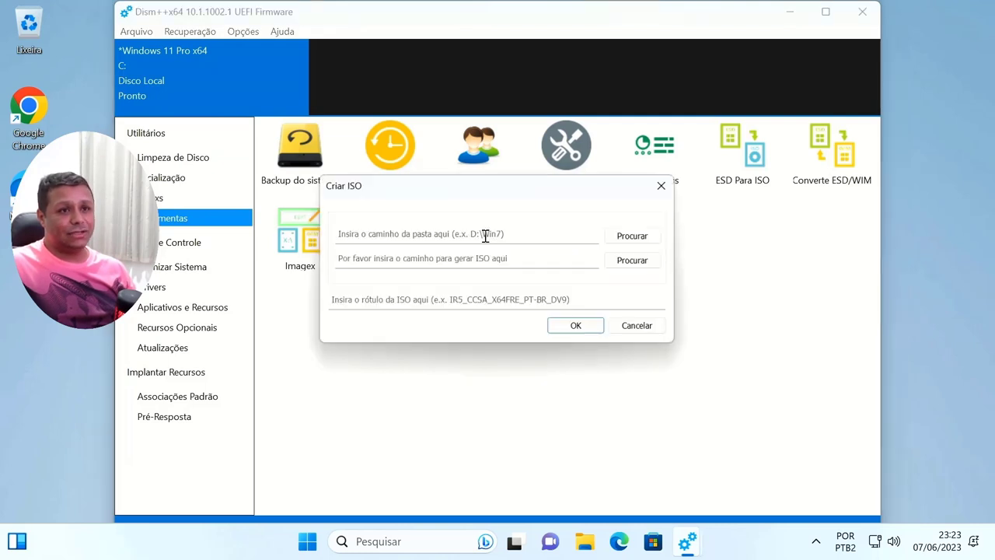
{"action": "left_click", "coordinate": [613, 234]}
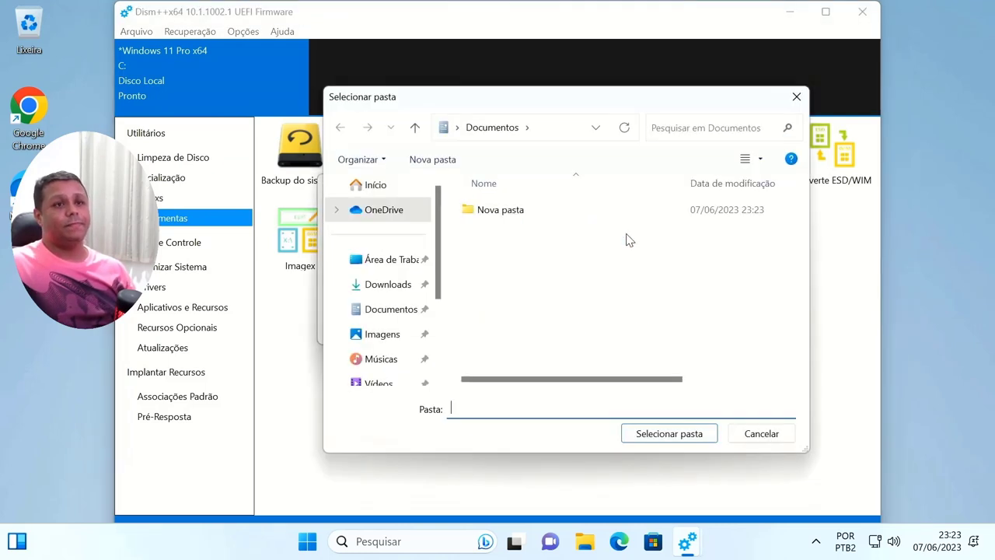
{"action": "left_click", "coordinate": [485, 212]}
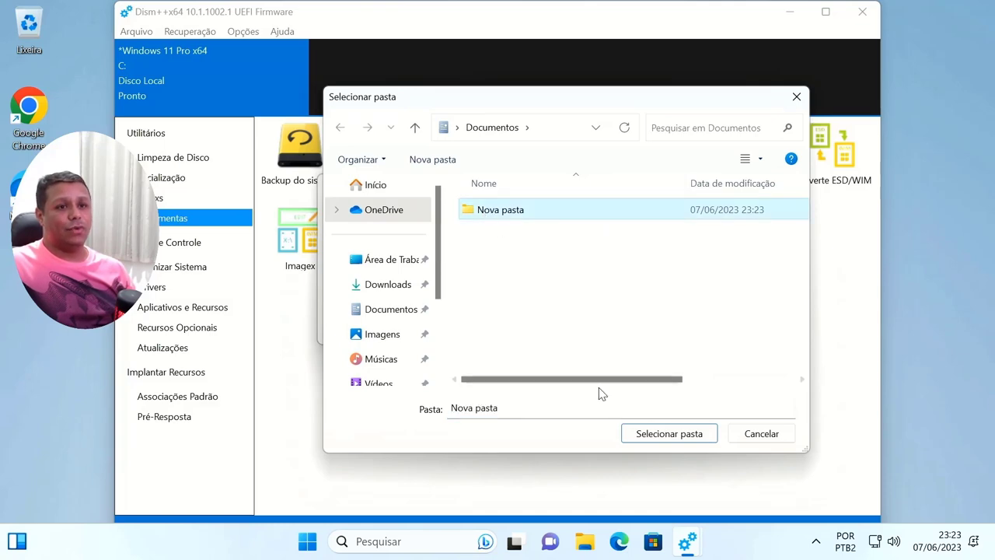
{"action": "left_click", "coordinate": [649, 437]}
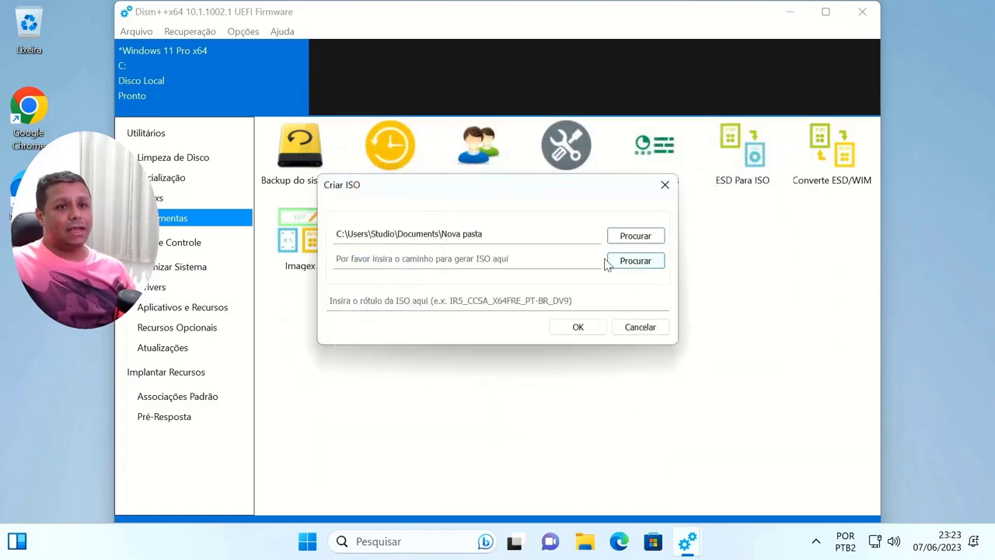
Set the ISO's output file to Windows 11 Pro Com Tudo in the Downloads folder
{"action": "left_click", "coordinate": [632, 266]}
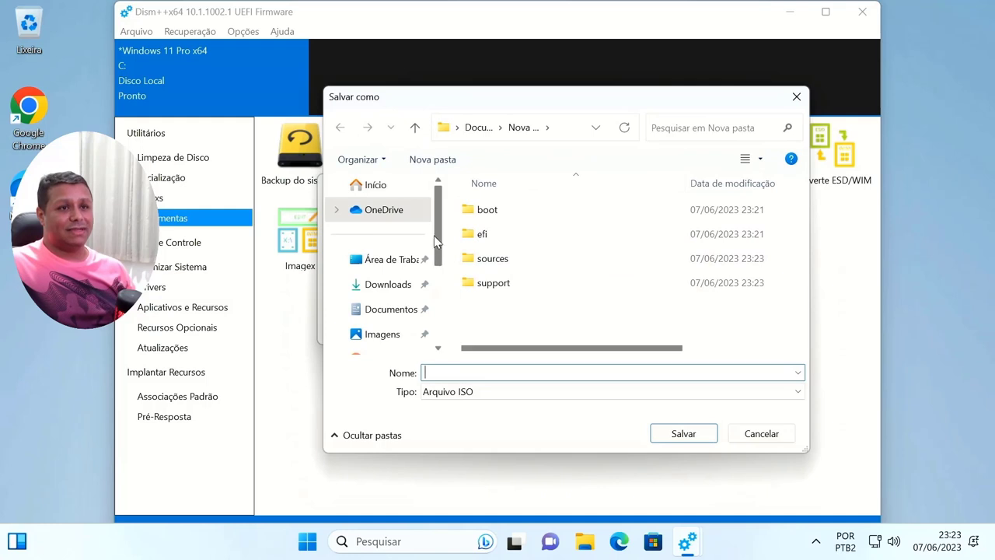
{"action": "left_click", "coordinate": [388, 284]}
{"action": "left_click", "coordinate": [491, 392]}
{"action": "left_click", "coordinate": [487, 372]}
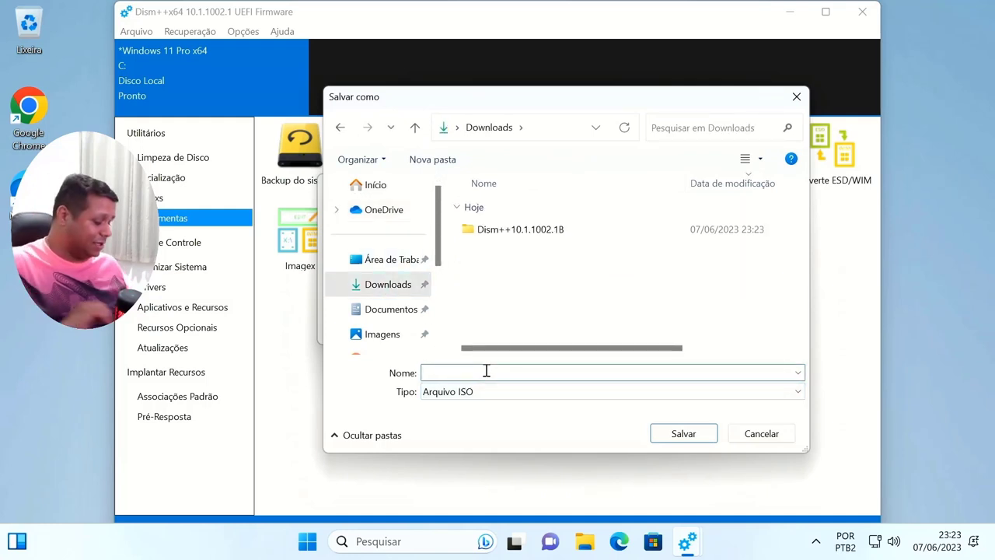
{"action": "type", "text": "Windows 11 Pro"}
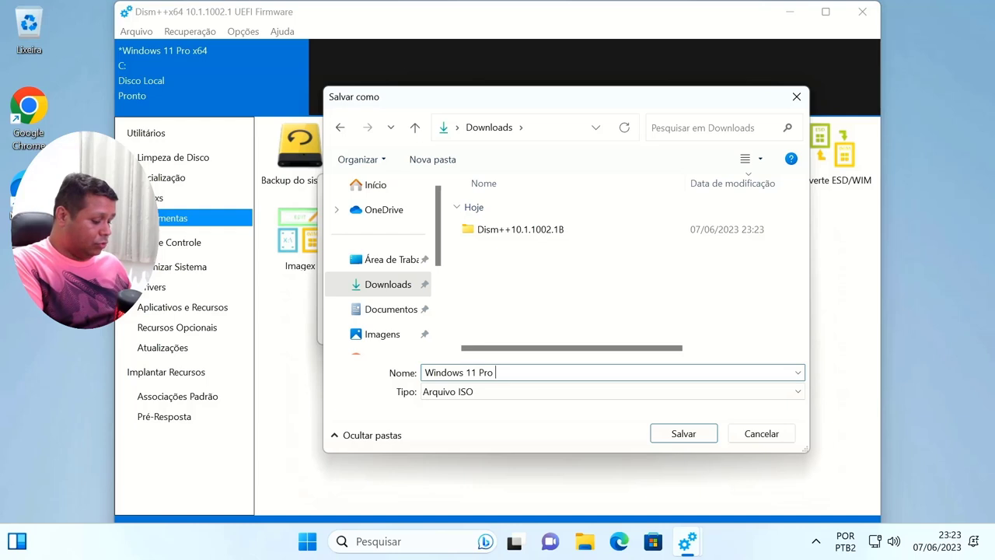
{"action": "type", "text": " Com Tudo"}
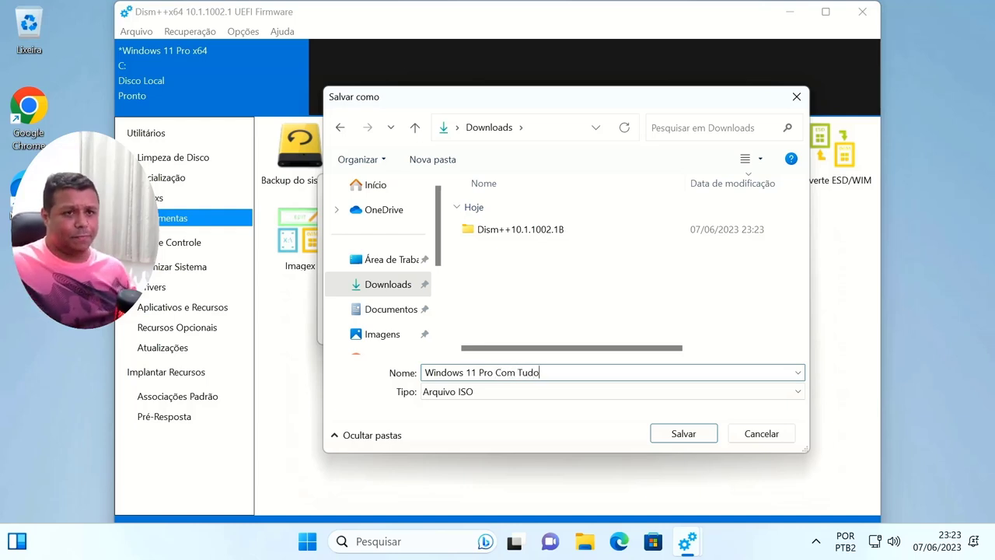
{"action": "left_click", "coordinate": [655, 435]}
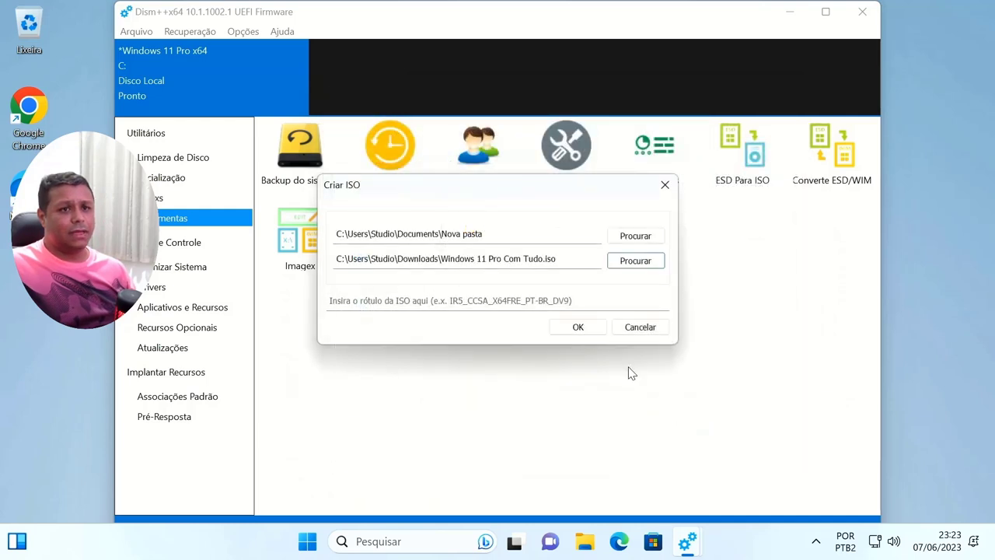
Generate the ISO without a label and dismiss the dialog when it finishes
{"action": "left_click", "coordinate": [523, 300]}
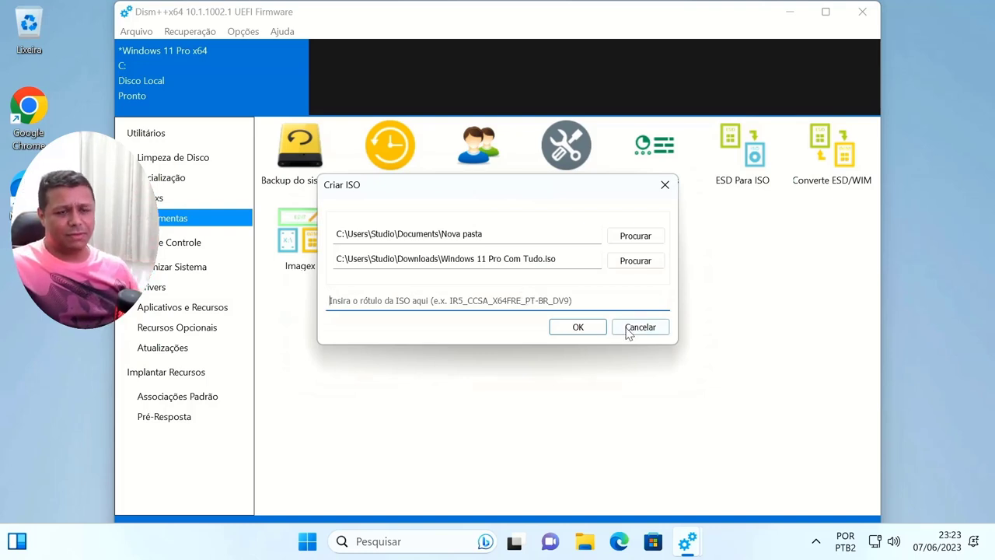
{"action": "left_click", "coordinate": [592, 329]}
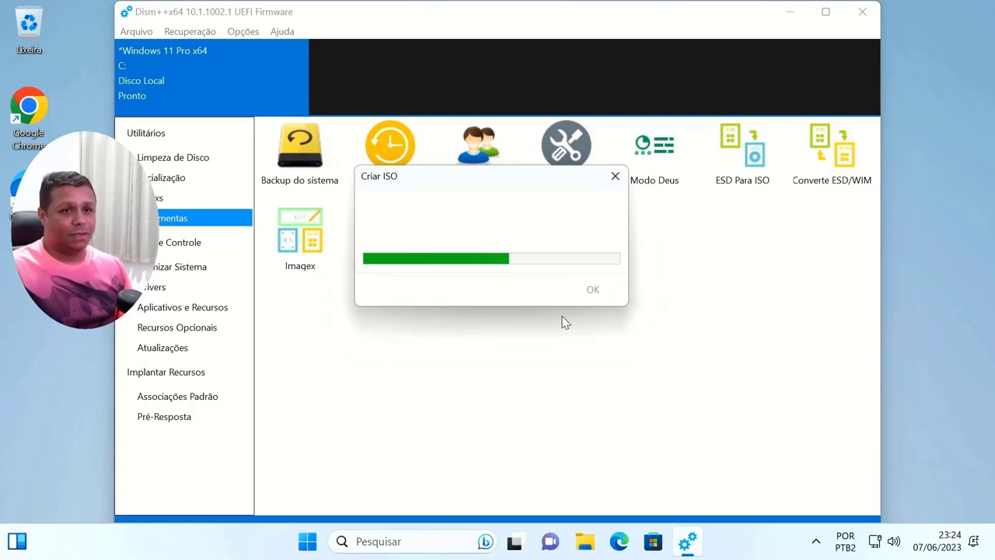
{"action": "left_click", "coordinate": [585, 542]}
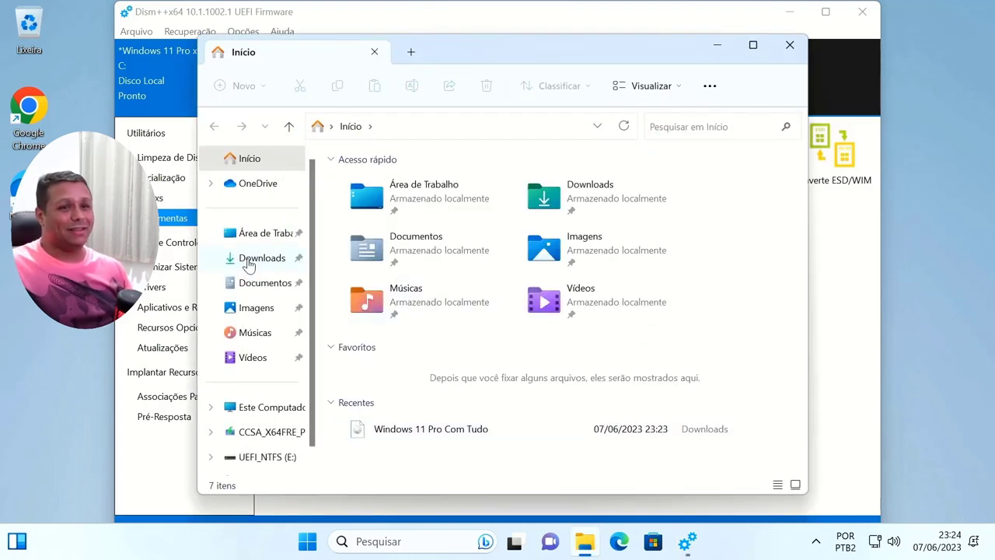
{"action": "left_click", "coordinate": [716, 45]}
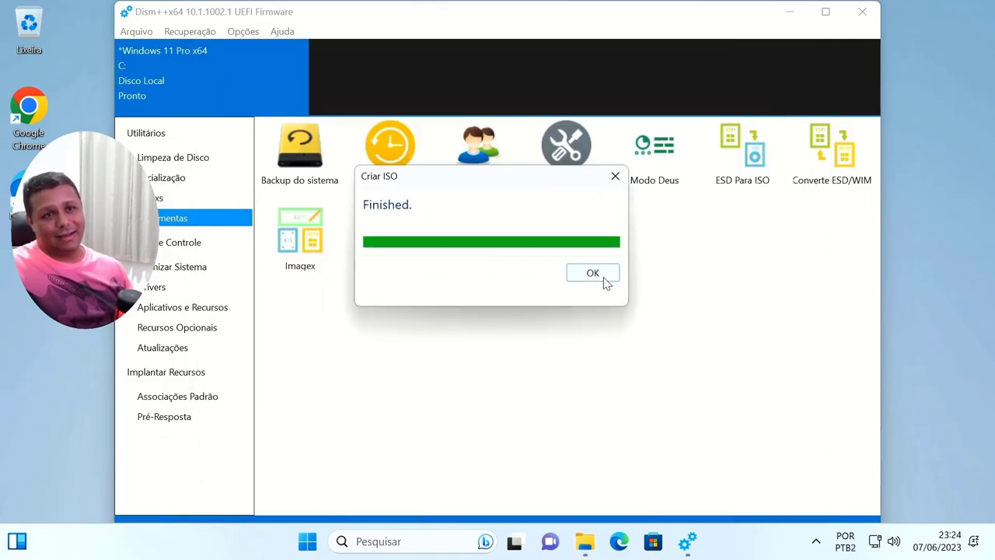
{"action": "left_click", "coordinate": [605, 280]}
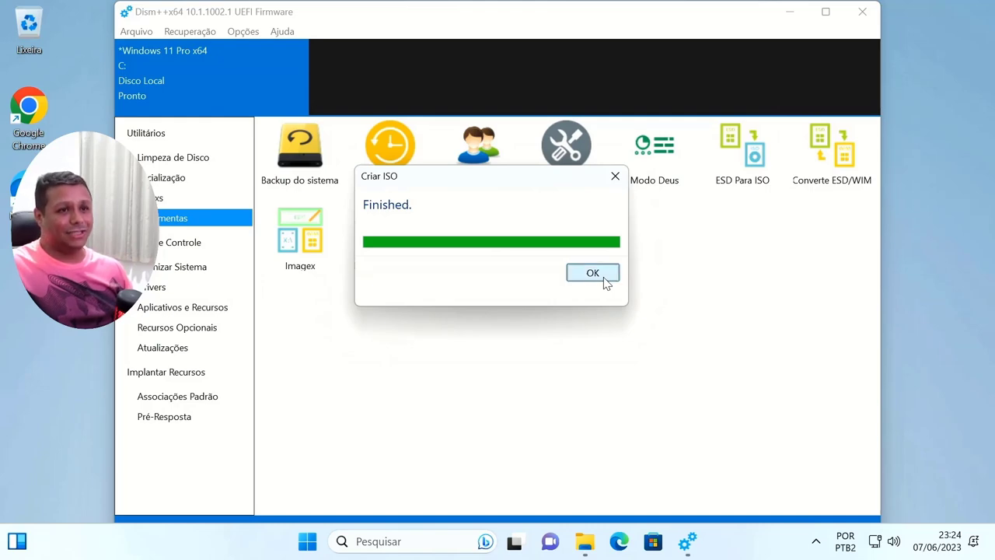
{"action": "left_click", "coordinate": [608, 278]}
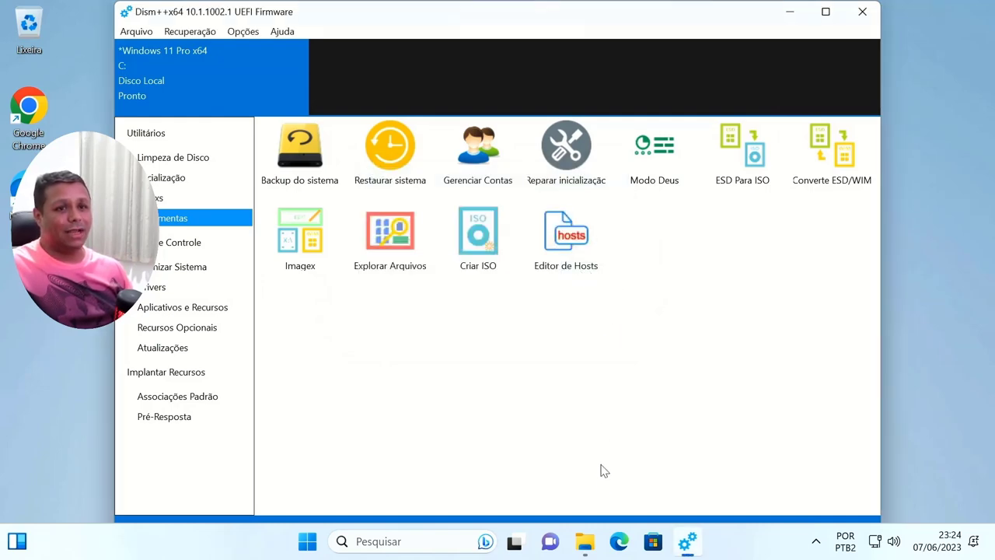
Extract the Windows 11 Pro Com Tudo ISO from Downloads with 7-Zip into a folder of the same name
{"action": "left_click", "coordinate": [584, 542]}
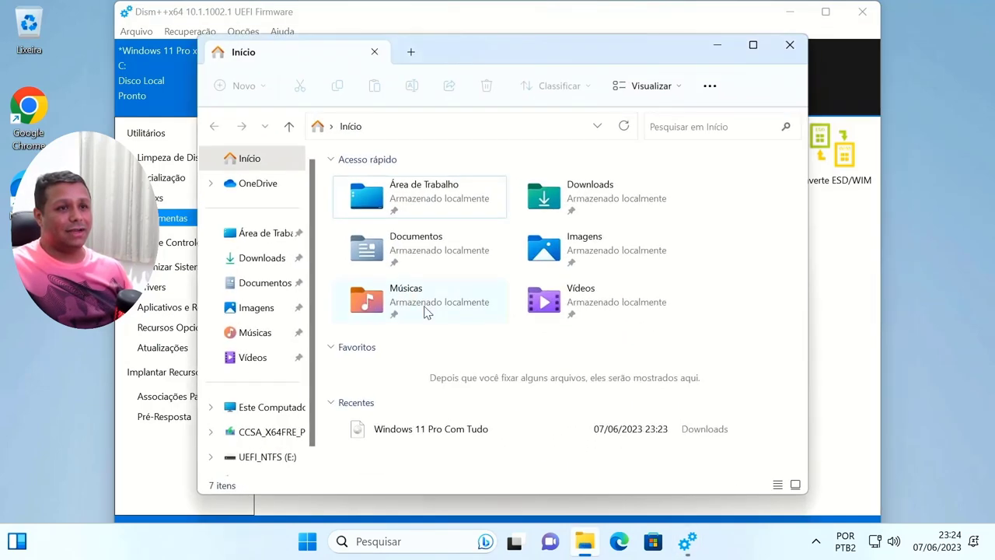
{"action": "left_click", "coordinate": [272, 258]}
{"action": "left_click", "coordinate": [397, 208]}
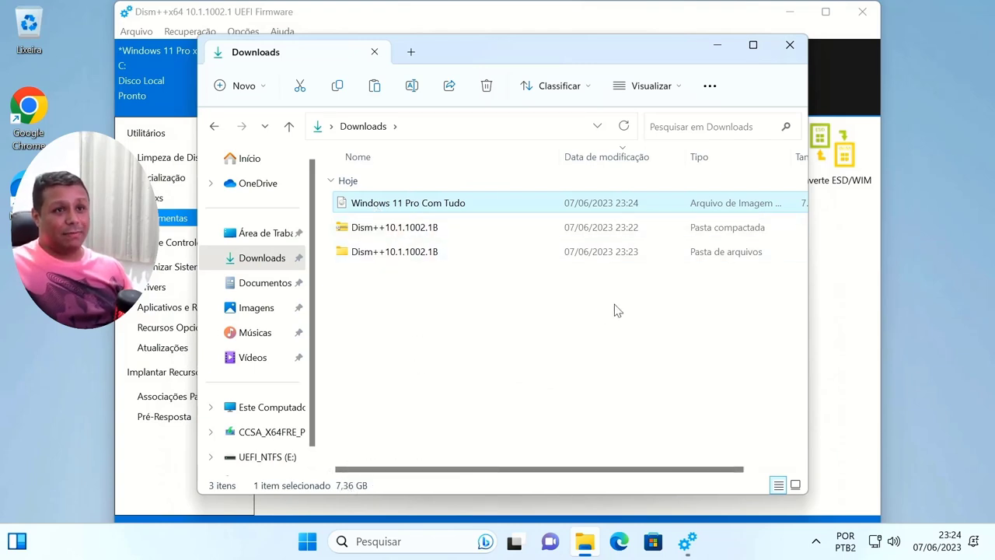
{"action": "right_click", "coordinate": [376, 203]}
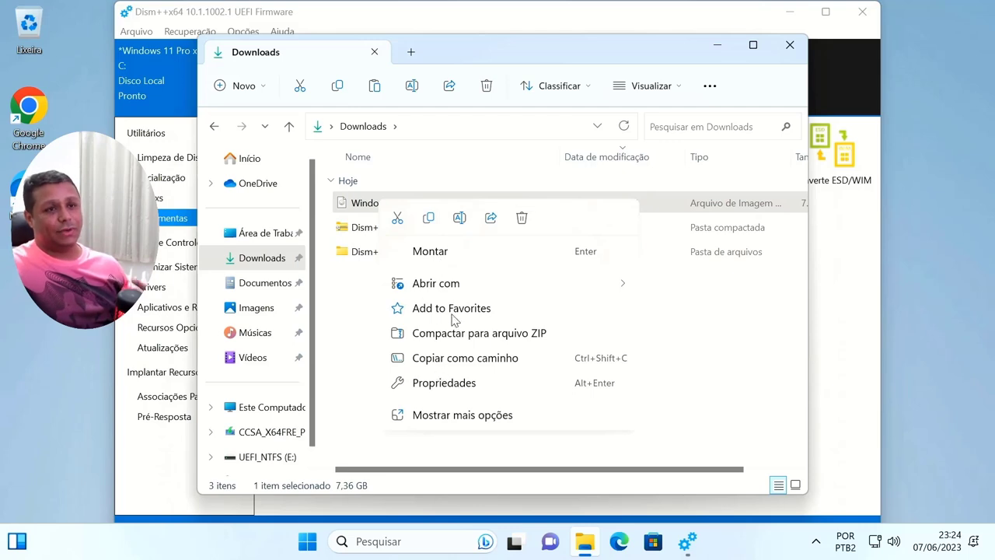
{"action": "left_click", "coordinate": [435, 417]}
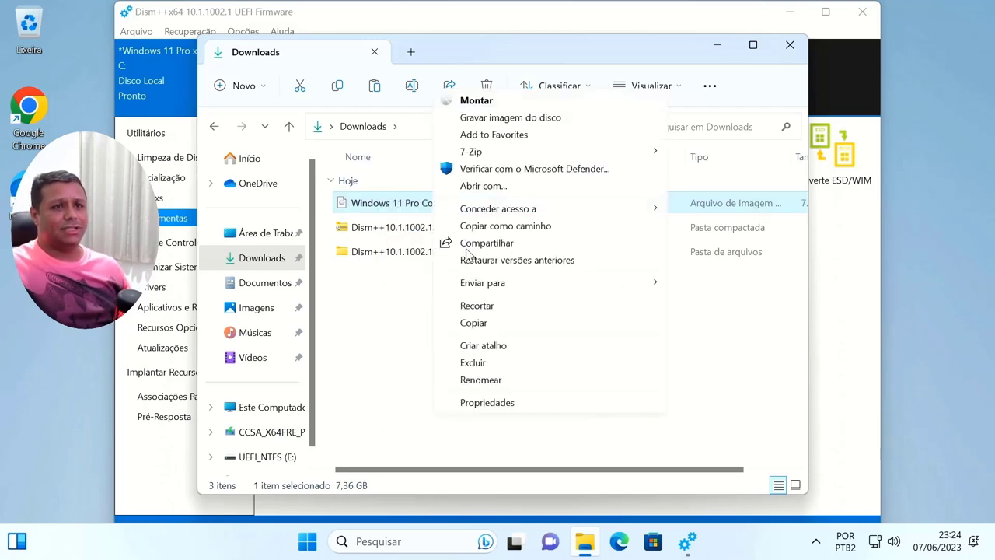
{"action": "mouse_move", "coordinate": [482, 154]}
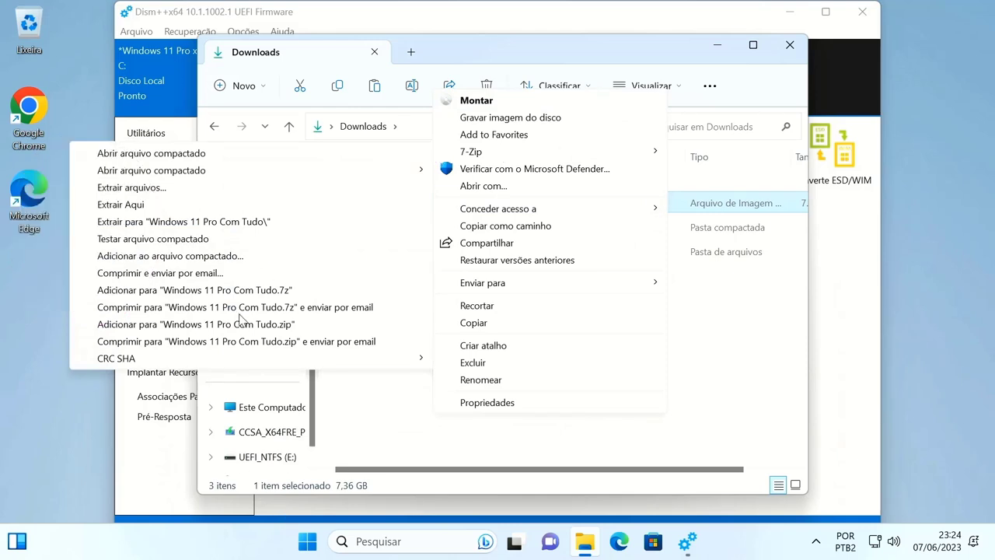
{"action": "left_click", "coordinate": [182, 223]}
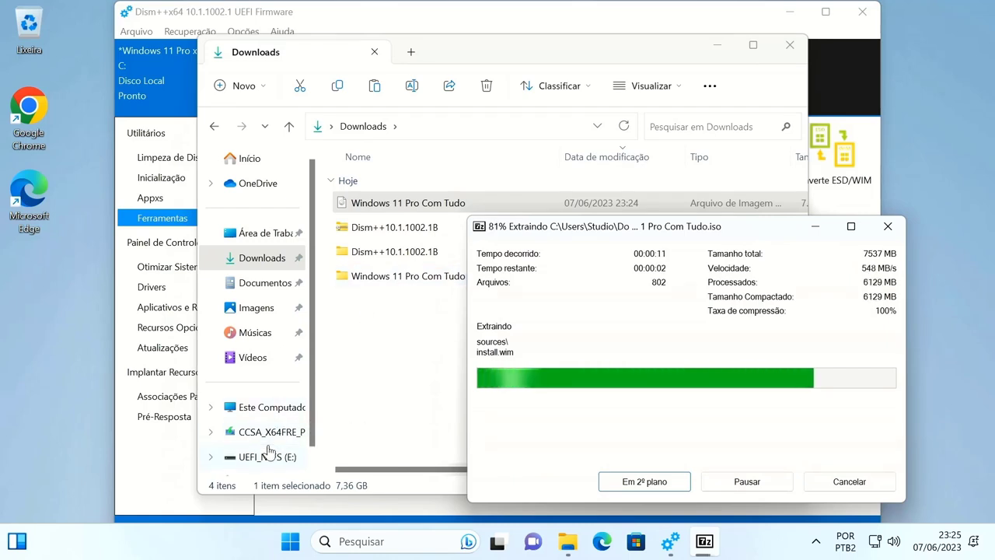
Copy install.wim from the sources folder of the CCSA_X64FRE_PT-BR_DV5 (D:) drive
{"action": "left_click", "coordinate": [271, 434]}
{"action": "left_click", "coordinate": [376, 258]}
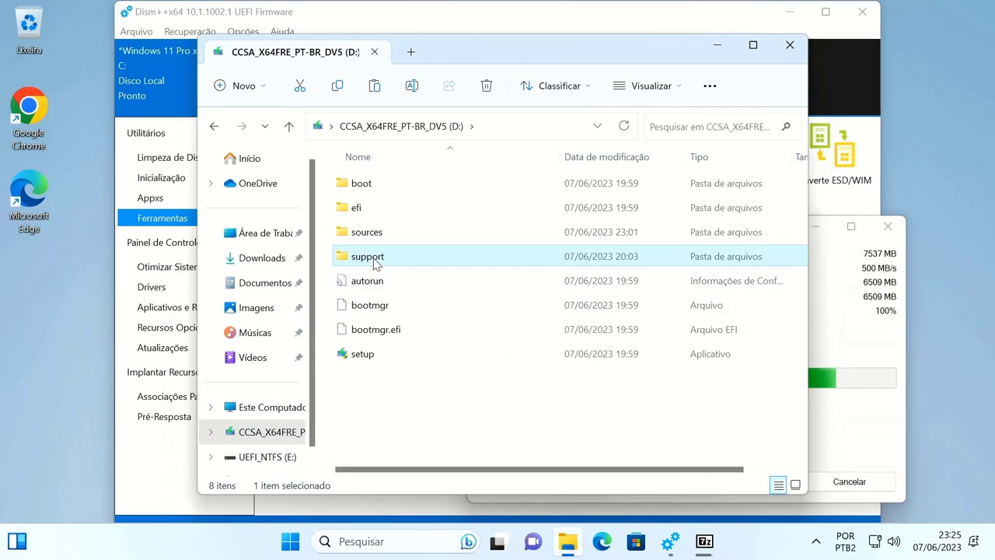
{"action": "double_click", "coordinate": [375, 235]}
{"action": "key", "text": "i"}
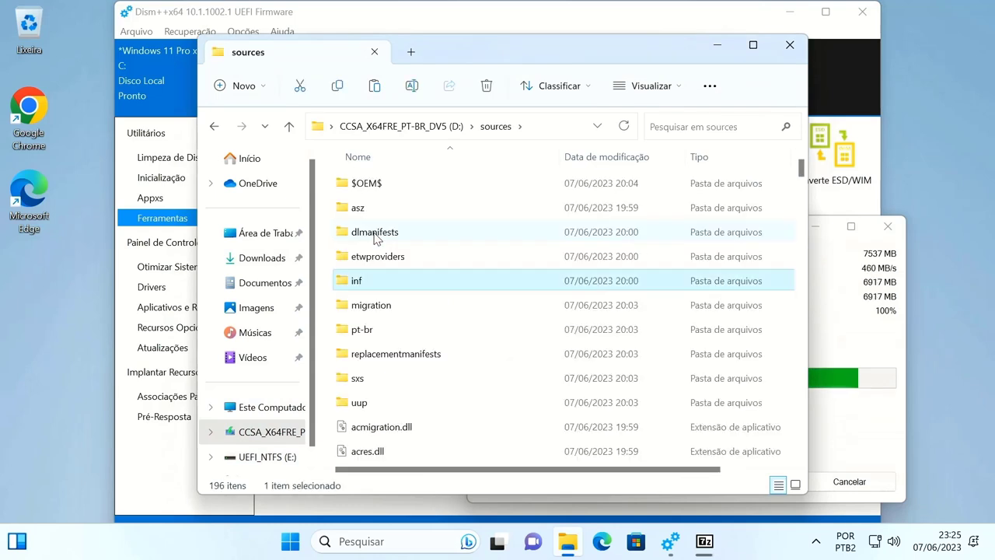
{"action": "key", "text": "i"}
{"action": "key", "text": "i"}
{"action": "left_click", "coordinate": [379, 354]}
{"action": "right_click", "coordinate": [375, 354]}
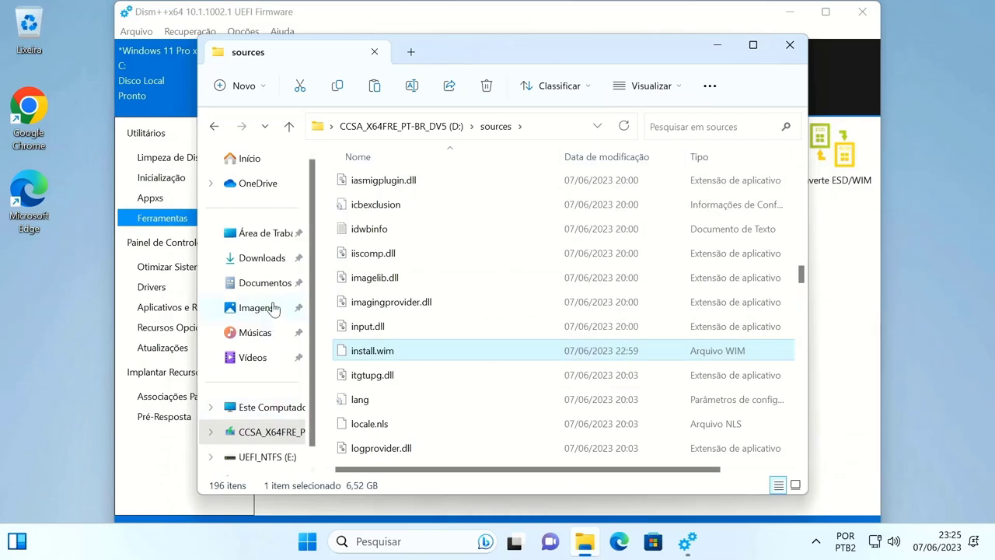
Delete install.wim from the sources folder inside the extracted Windows 11 Pro Com Tudo folder in Downloads
{"action": "left_click", "coordinate": [262, 259]}
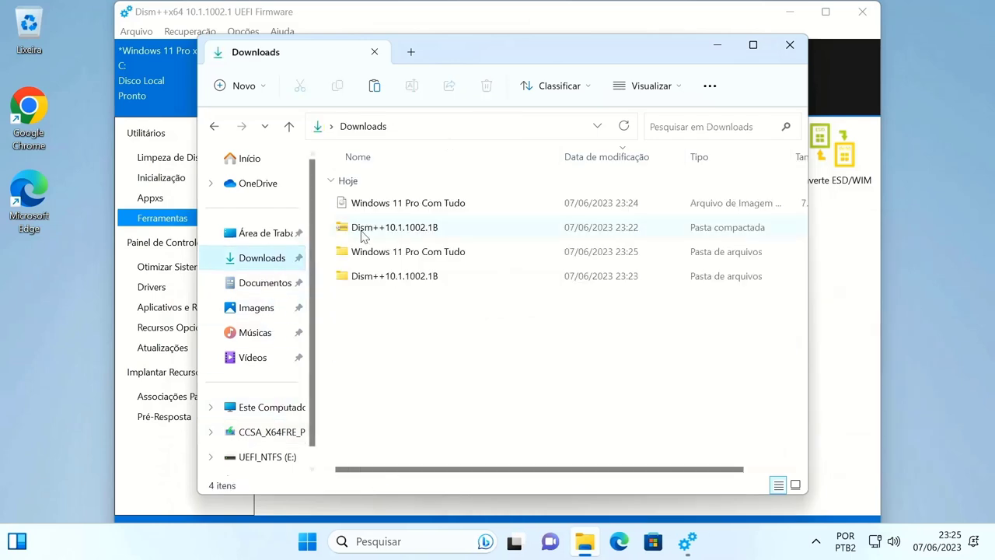
{"action": "double_click", "coordinate": [405, 253]}
{"action": "double_click", "coordinate": [372, 325]}
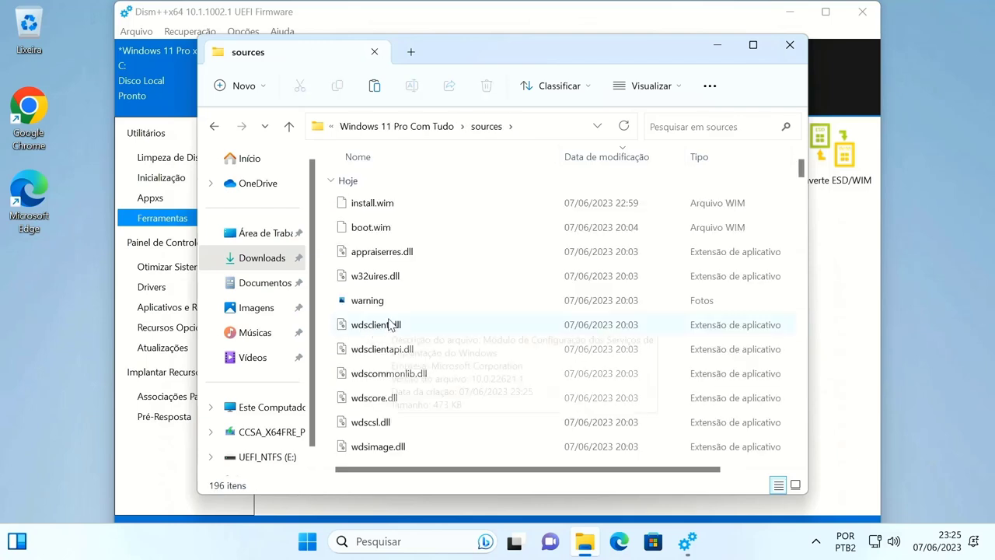
{"action": "key", "text": "l"}
{"action": "key", "text": "i"}
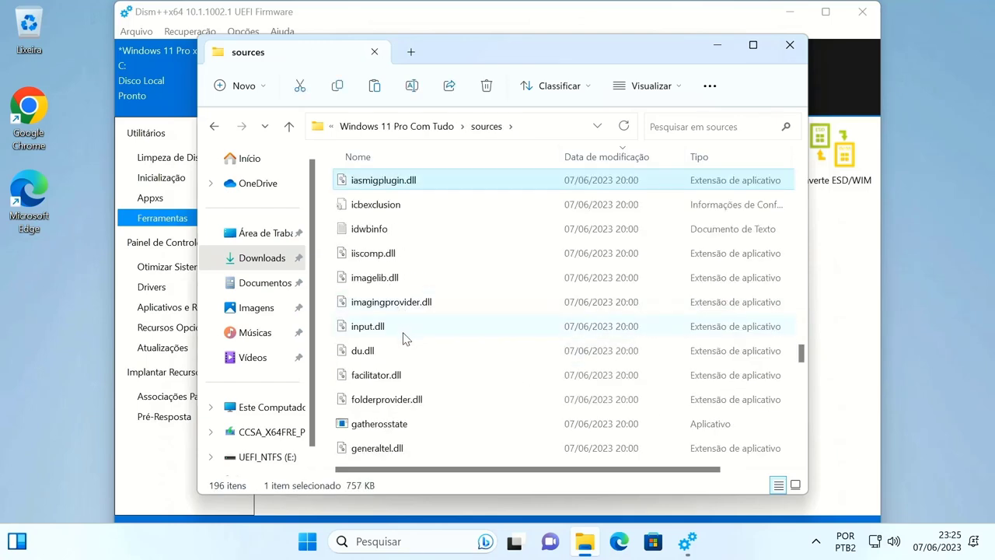
{"action": "key", "text": "i"}
{"action": "key", "text": "i"}
{"action": "key", "text": "i"}
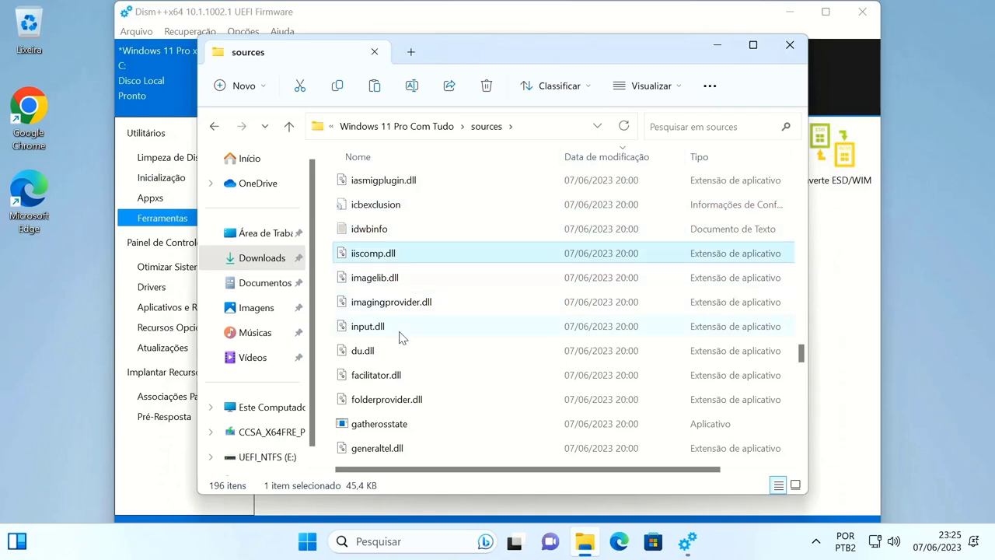
{"action": "key", "text": "i"}
{"action": "key", "text": "i"}
{"action": "key", "text": "i"}
{"action": "key", "text": "i"}
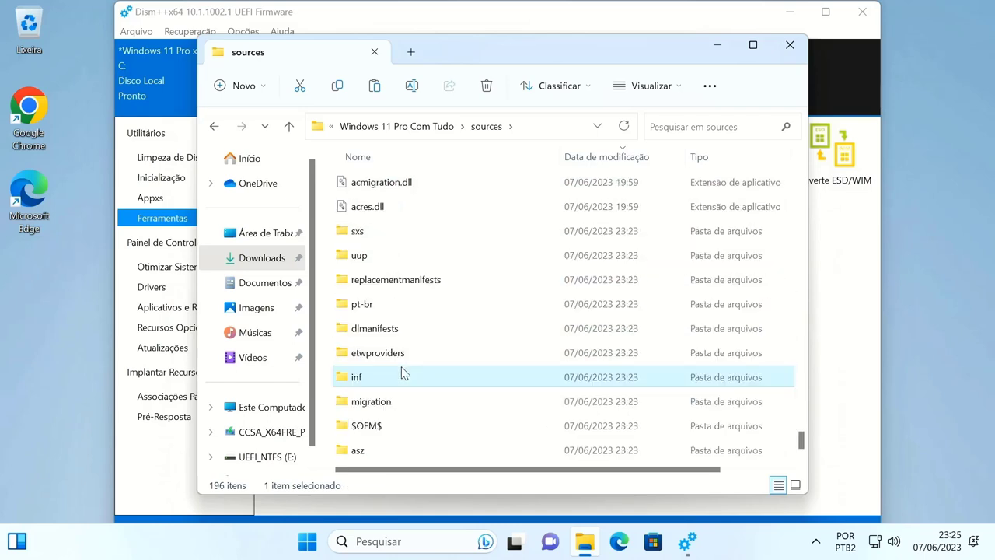
{"action": "key", "text": "i"}
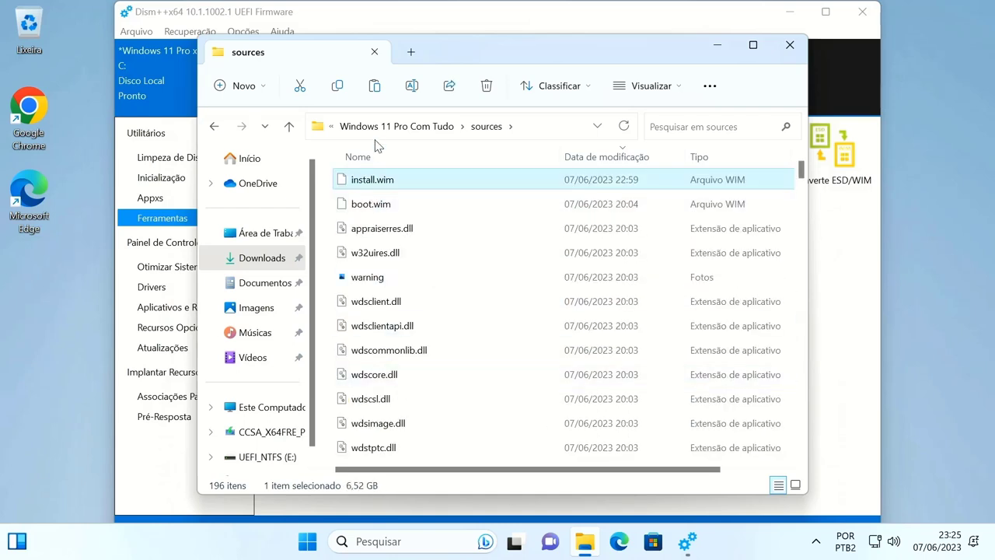
{"action": "key", "text": "Delete"}
{"action": "key", "text": "Escape"}
Paste the copied install.wim into the extracted sources folder and close the File Explorer window
{"action": "right_click", "coordinate": [327, 196]}
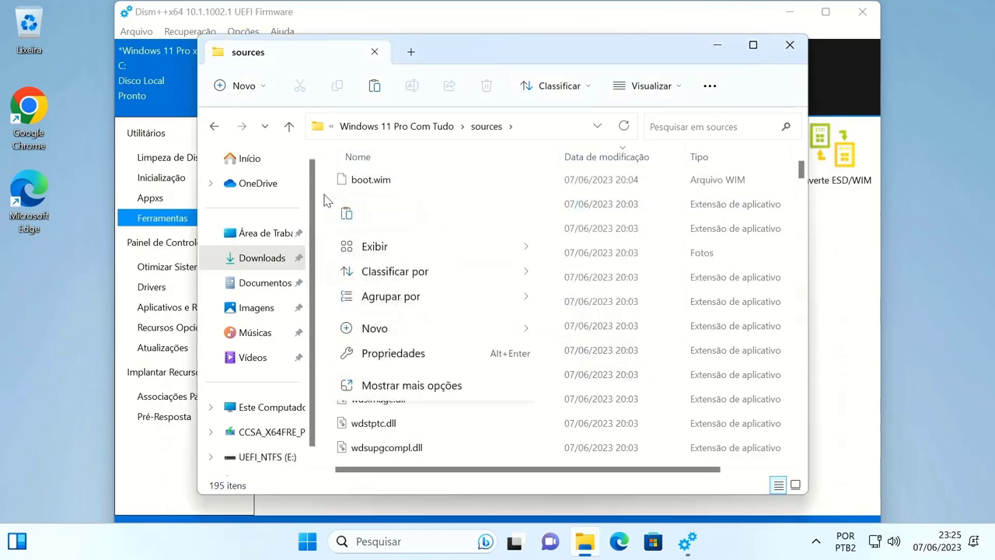
{"action": "key", "text": "Escape"}
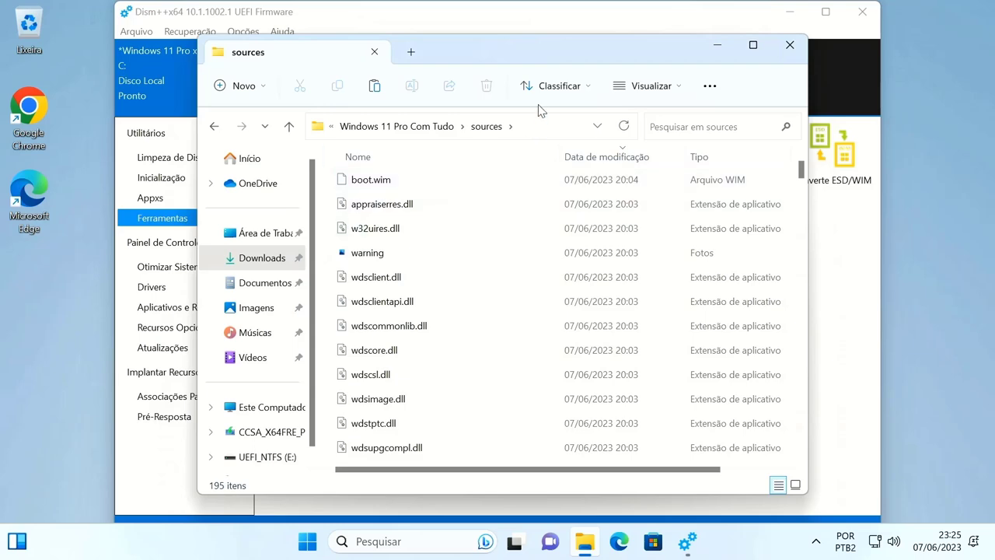
{"action": "left_click", "coordinate": [790, 45]}
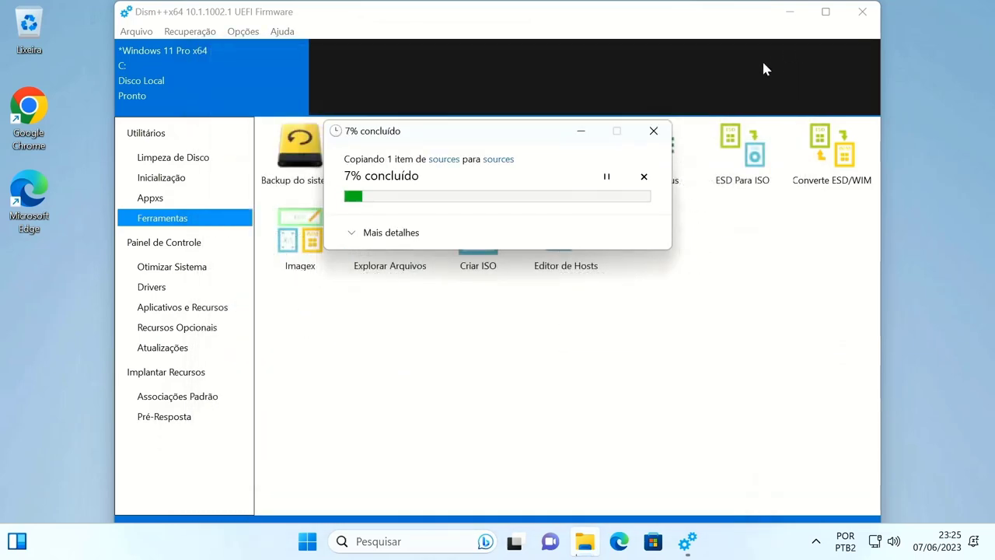